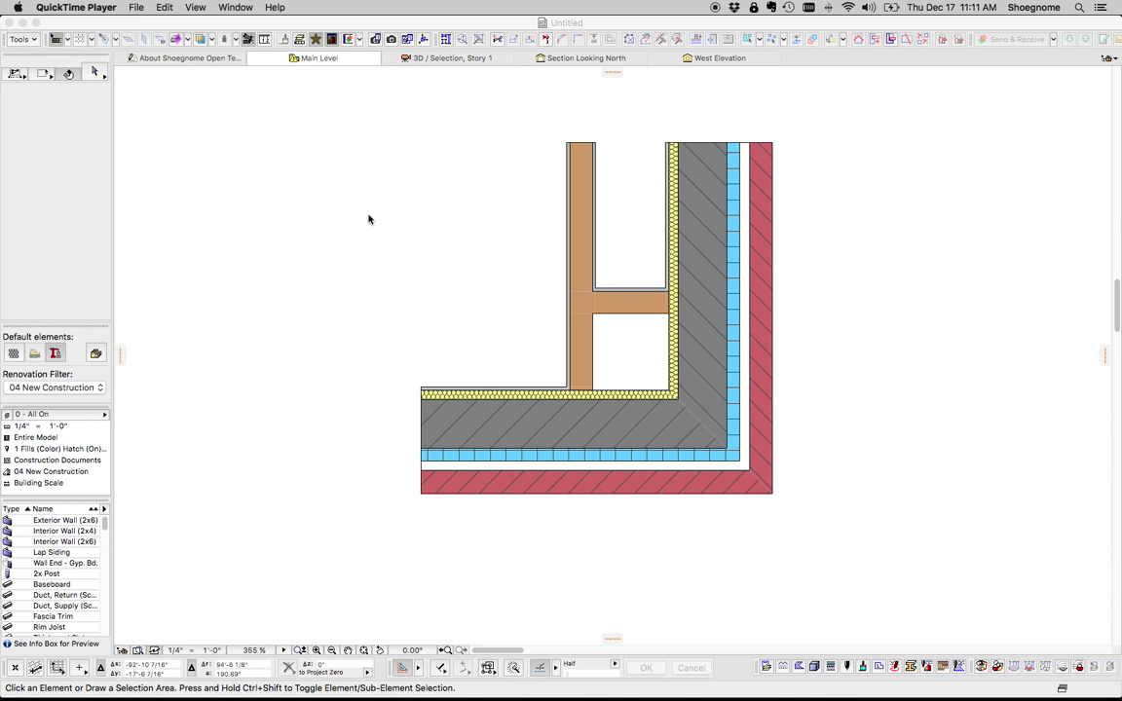
- Open the Building Materials settings and compare the Air Space and Air Space (override) materials
{"action": "left_click", "coordinate": [816, 671]}
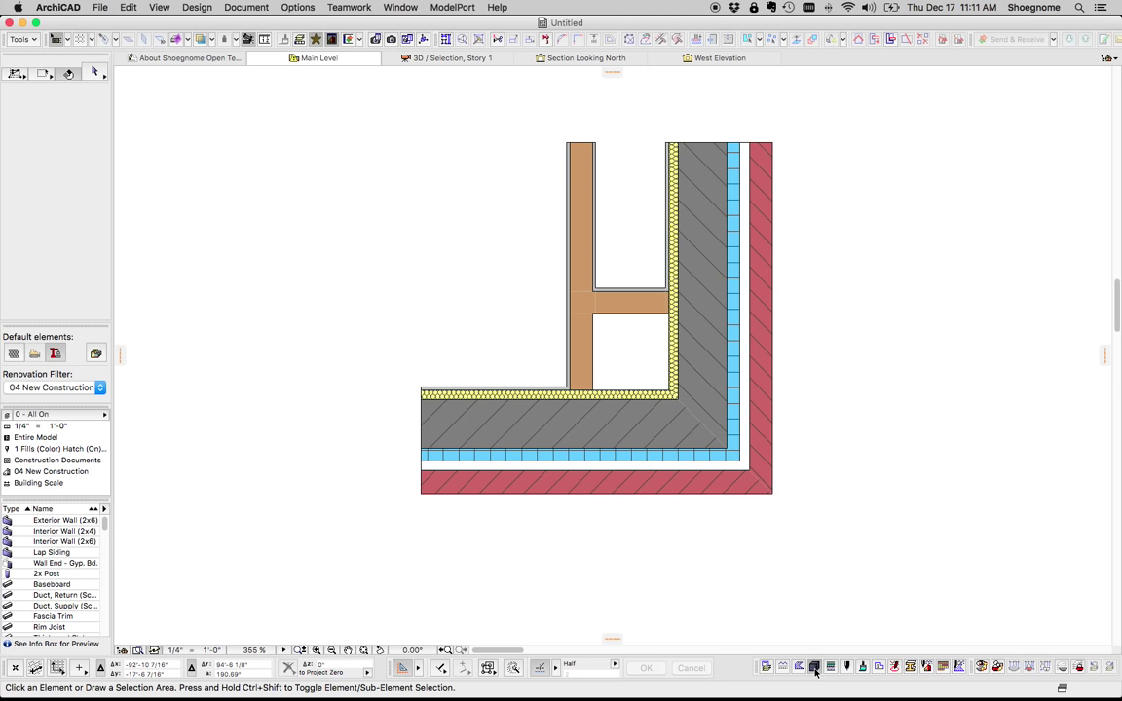
{"action": "left_click", "coordinate": [815, 668]}
{"action": "left_click_drag", "start_coordinate": [555, 146], "coordinate": [624, 128]}
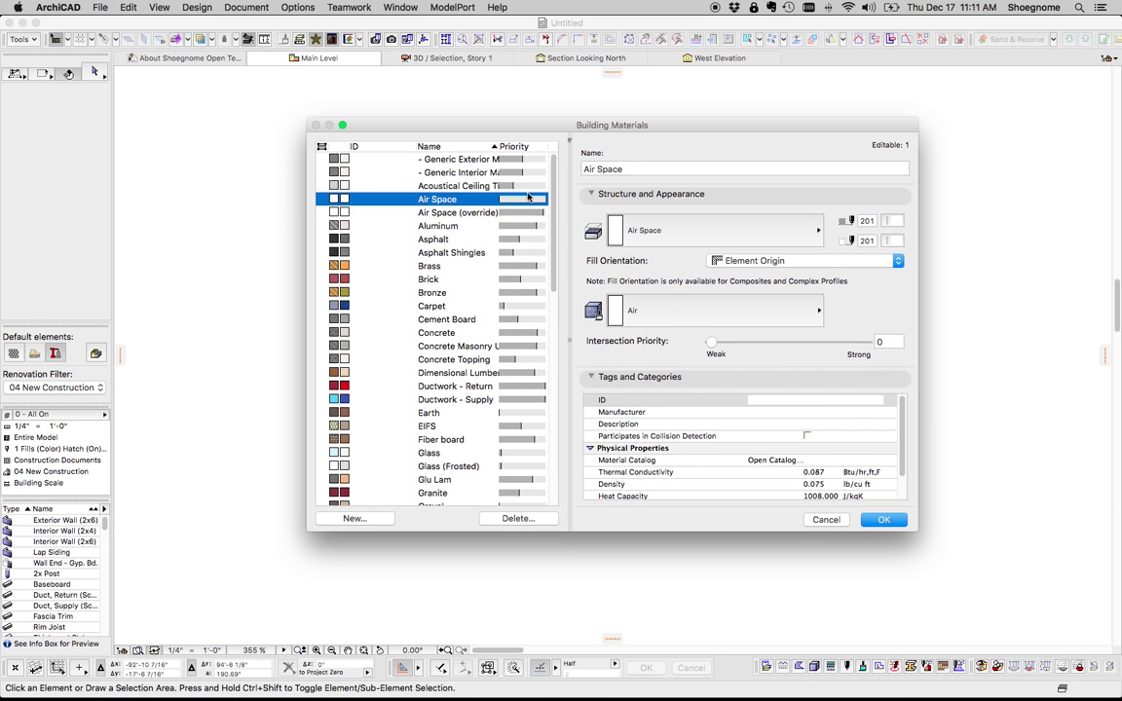
{"action": "left_click", "coordinate": [464, 212]}
{"action": "left_click", "coordinate": [456, 201]}
{"action": "left_click", "coordinate": [480, 214]}
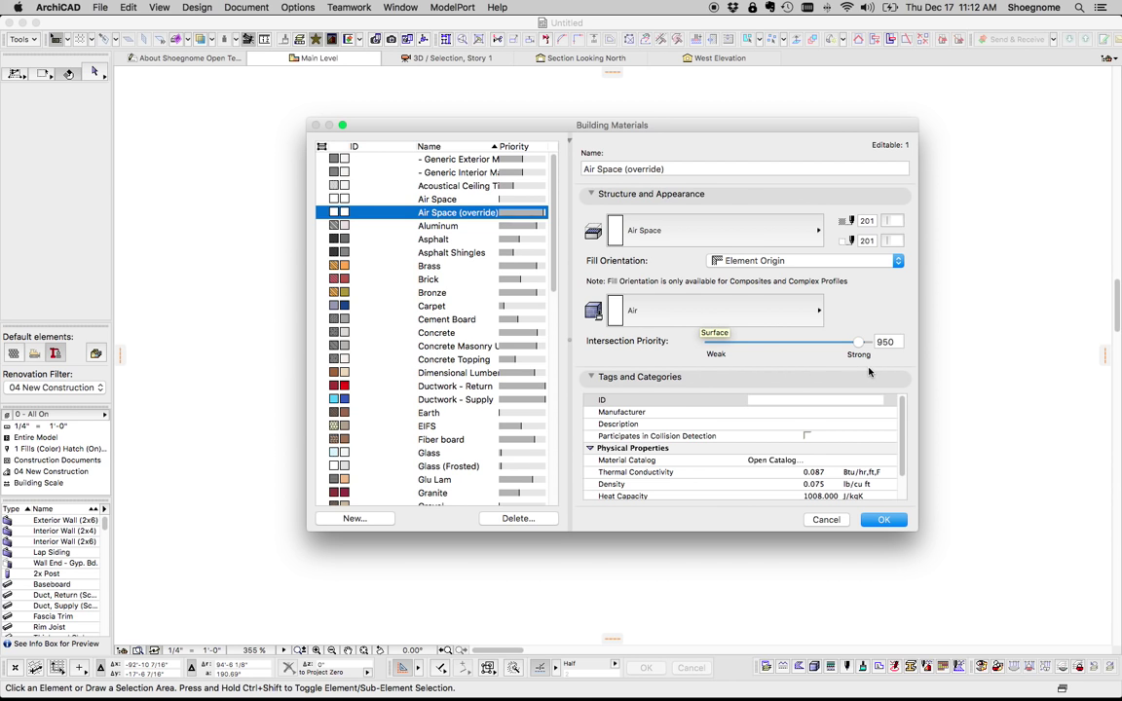
- Sort the building materials by priority and check the Air Space material's intersection priority
{"action": "left_click", "coordinate": [517, 146]}
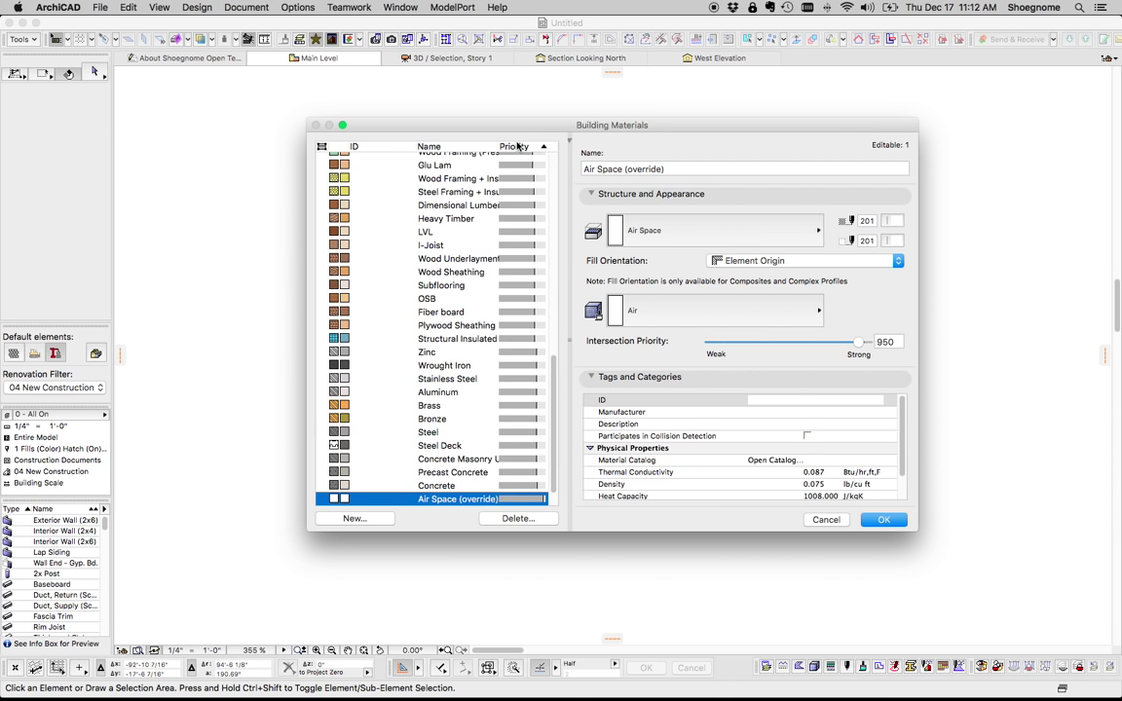
{"action": "scroll", "coordinate": [553, 273], "scroll_direction": "up", "scroll_amount": 8}
{"action": "scroll", "coordinate": [554, 196], "scroll_direction": "up", "scroll_amount": 5}
{"action": "scroll", "coordinate": [557, 130], "scroll_direction": "down", "scroll_amount": 15}
{"action": "scroll", "coordinate": [569, 204], "scroll_direction": "up", "scroll_amount": 12}
{"action": "scroll", "coordinate": [555, 204], "scroll_direction": "up", "scroll_amount": 4}
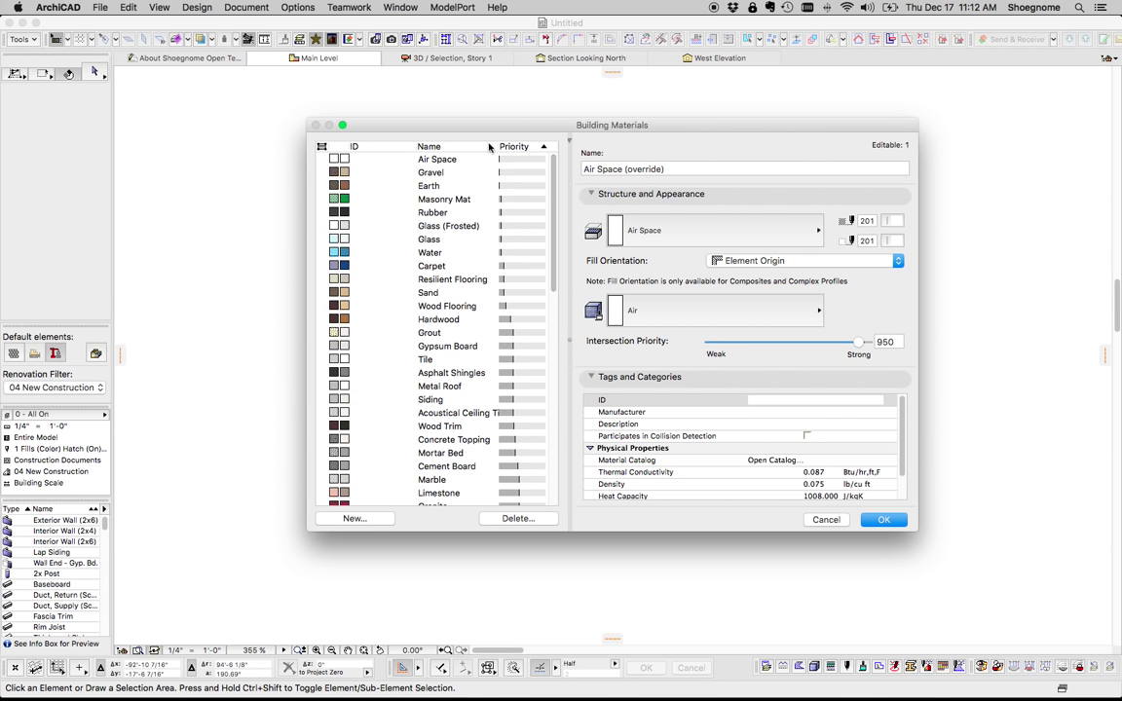
{"action": "left_click", "coordinate": [438, 158]}
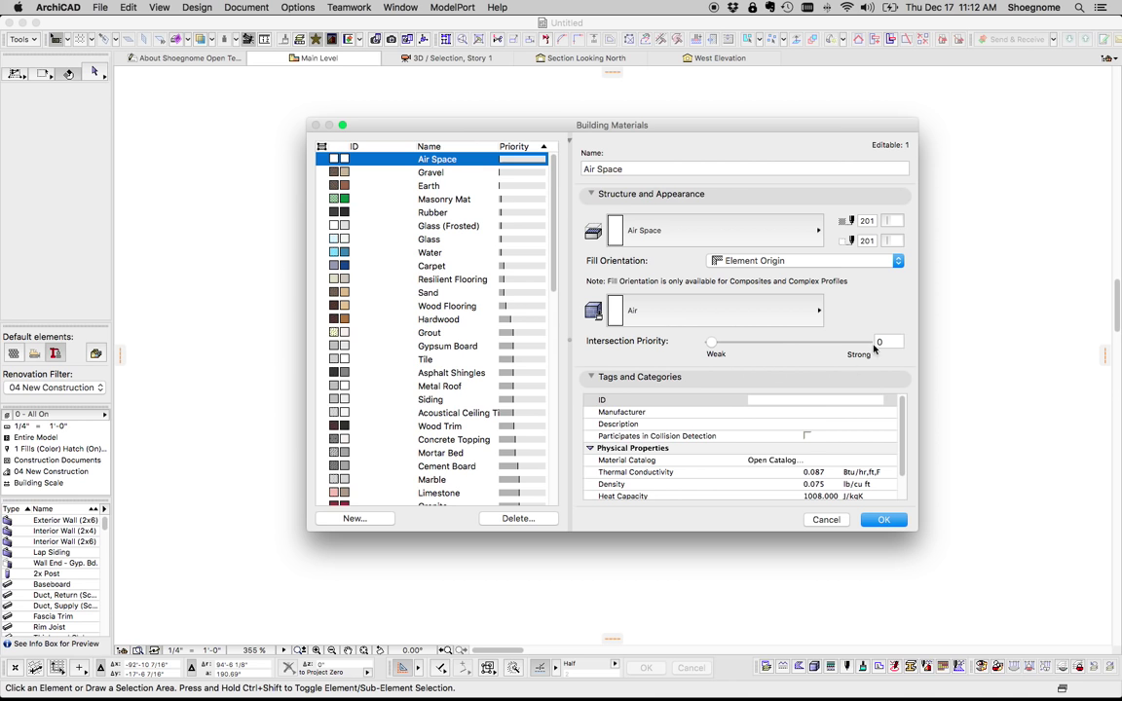
- Check the intersection priorities of Ductwork - Supply, Ductwork - Return and Air Space (override), and close the Building Materials settings
{"action": "left_click_drag", "start_coordinate": [556, 205], "coordinate": [557, 542]}
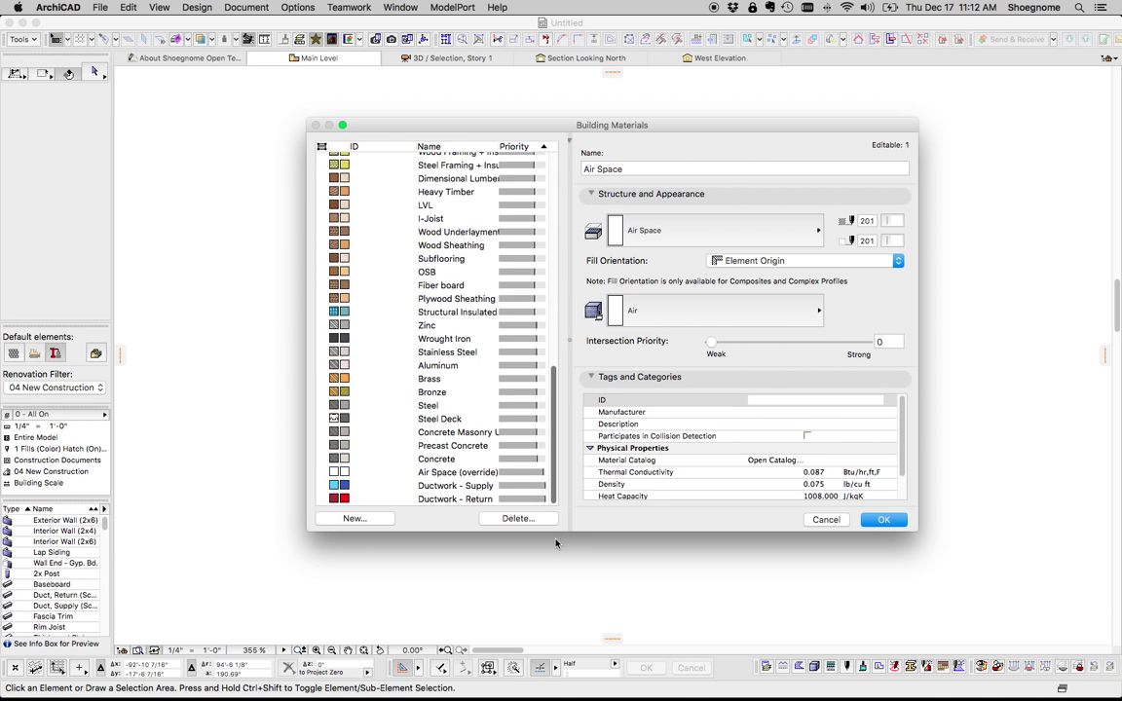
{"action": "left_click", "coordinate": [450, 472]}
{"action": "left_click", "coordinate": [453, 486]}
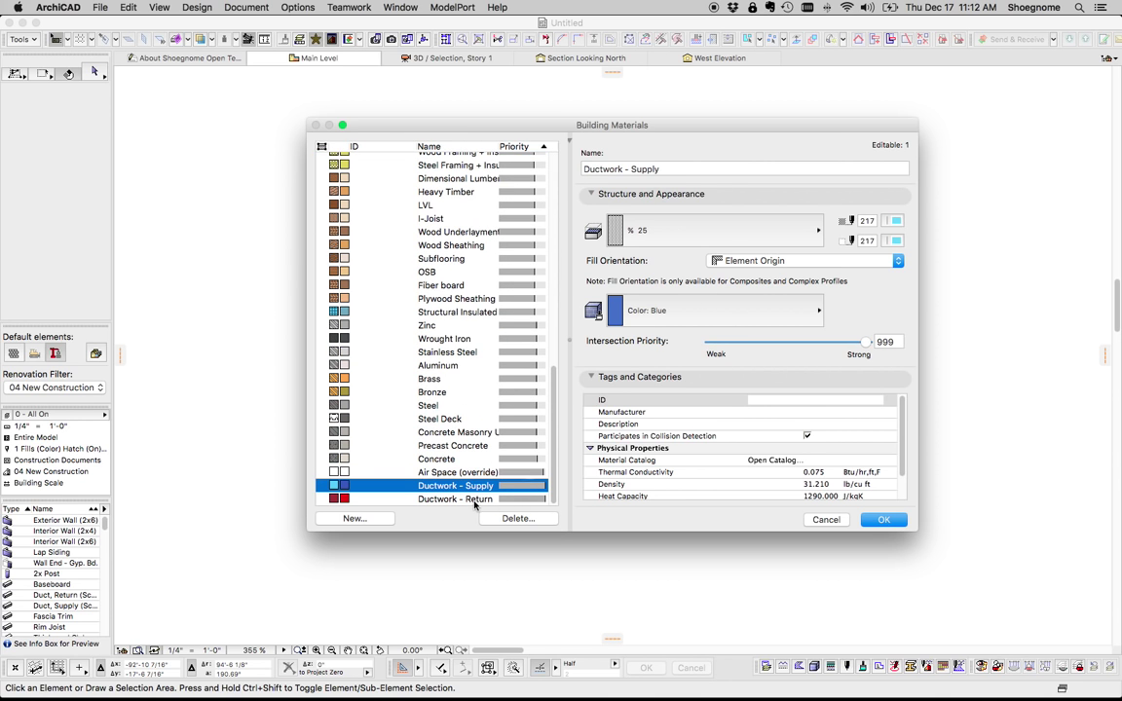
{"action": "left_click", "coordinate": [475, 500]}
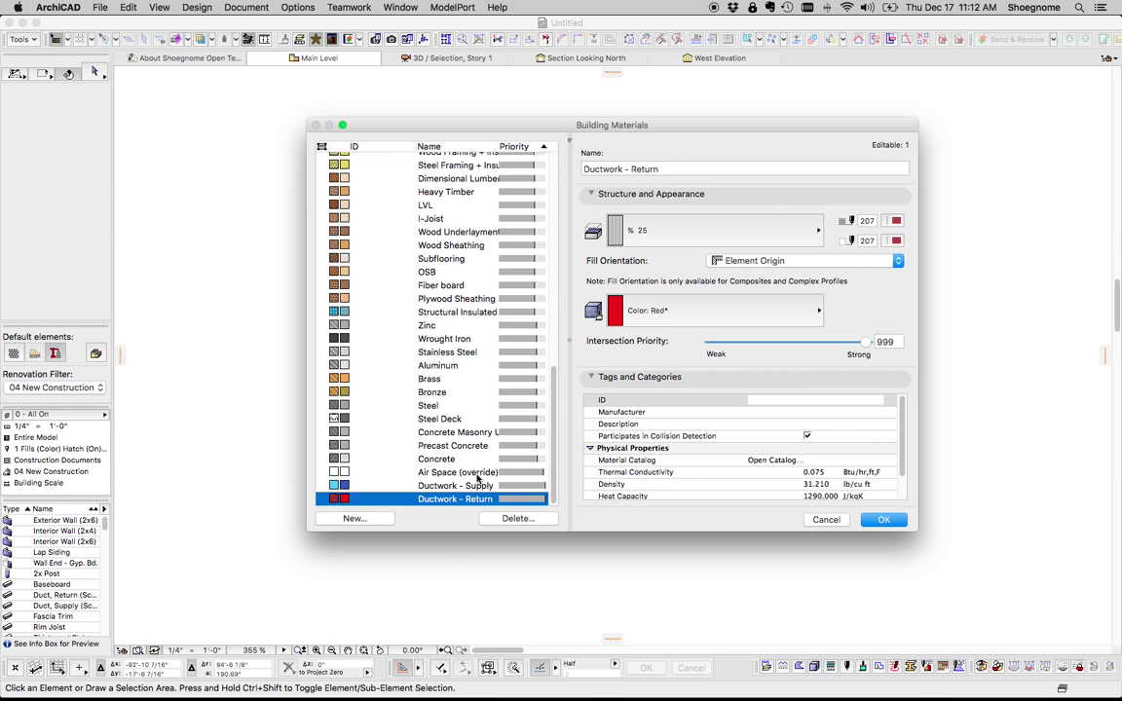
{"action": "left_click", "coordinate": [476, 474]}
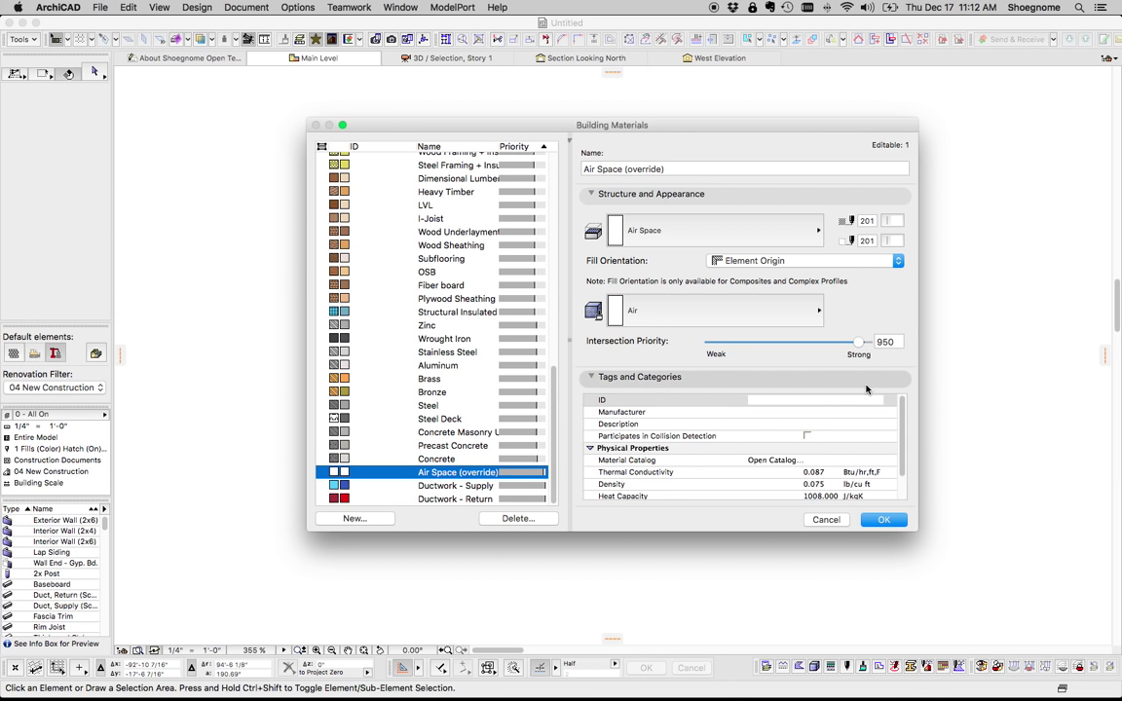
{"action": "key", "text": "Return"}
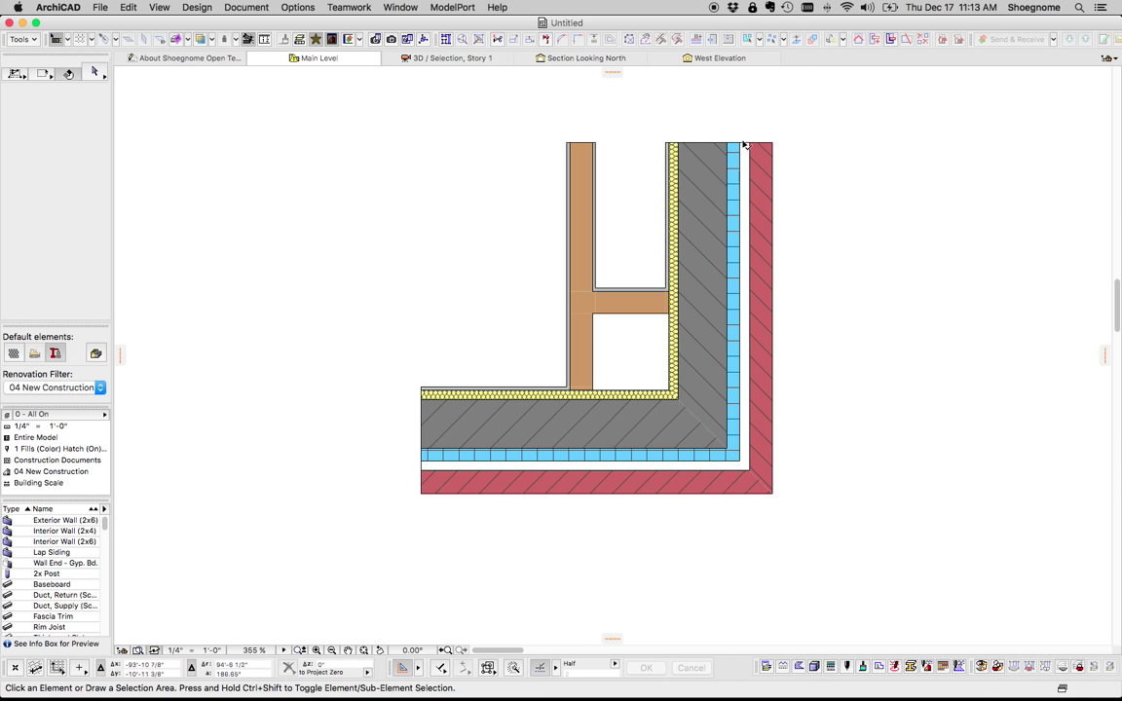
{"action": "mouse_move", "coordinate": [744, 251]}
{"action": "left_click", "coordinate": [480, 429]}
{"action": "left_click_drag", "start_coordinate": [573, 441], "coordinate": [457, 526]}
{"action": "key", "text": "super+z"}
{"action": "left_click_drag", "start_coordinate": [572, 333], "coordinate": [513, 319]}
{"action": "key", "text": "super+z"}
- Select the post column in the wall corner and check its building material, keeping Air Space (override)
{"action": "left_click", "coordinate": [633, 346]}
{"action": "left_click", "coordinate": [74, 201]}
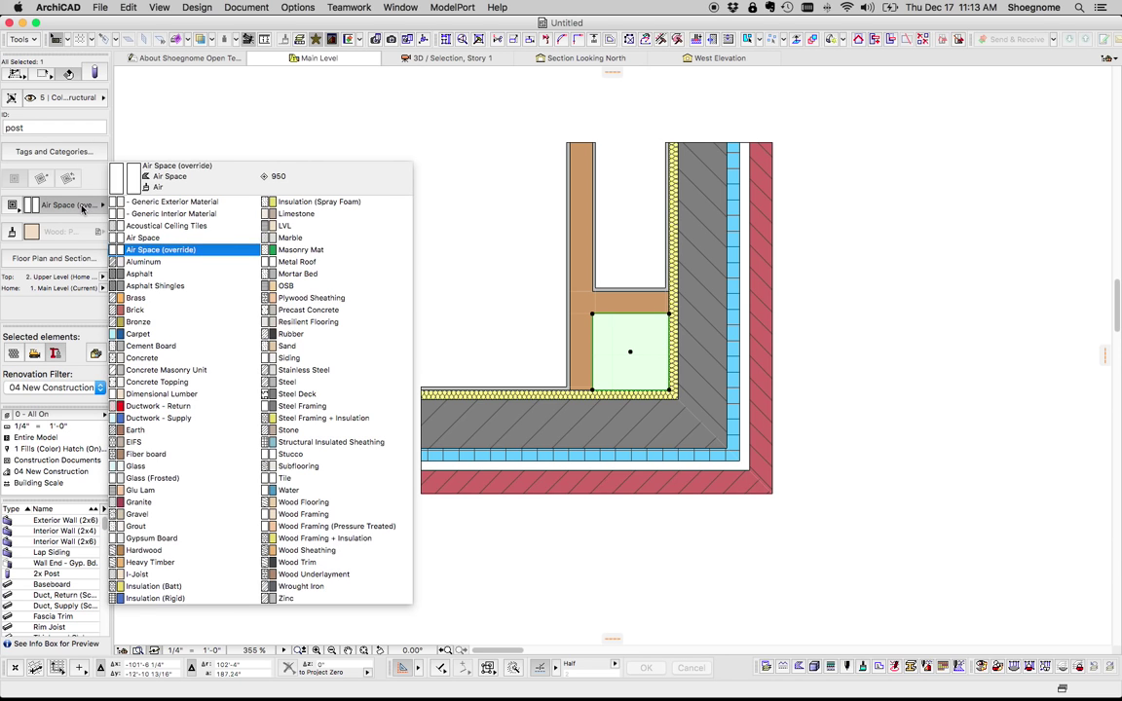
{"action": "left_click", "coordinate": [180, 249]}
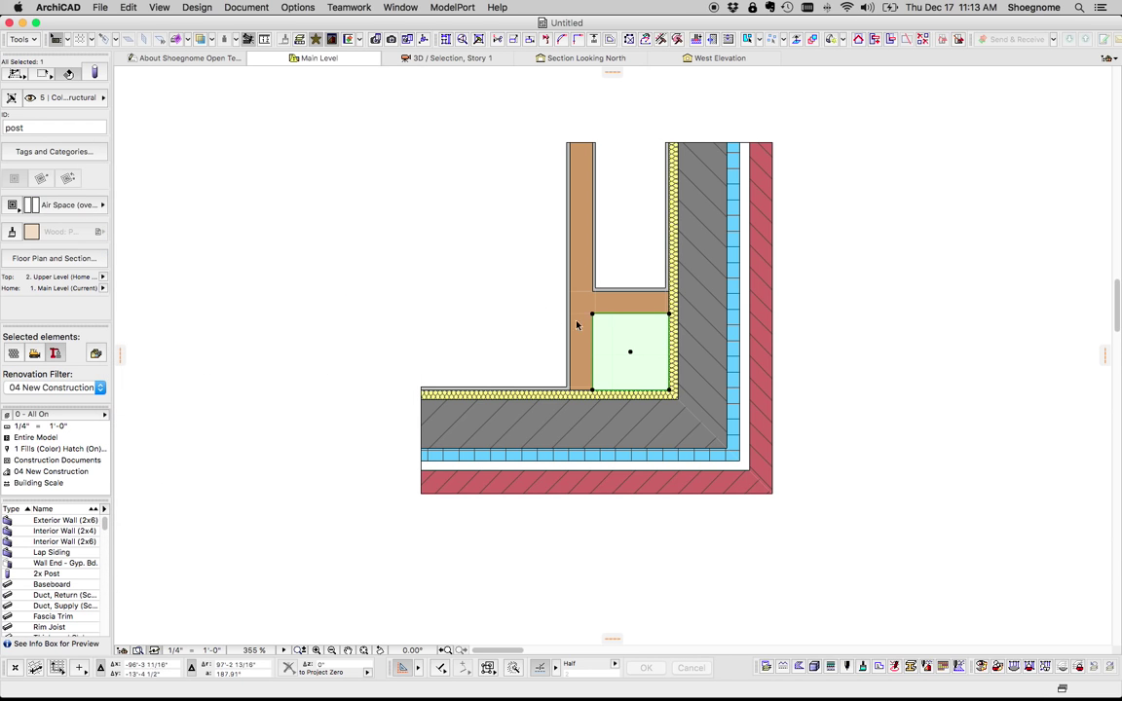
- Try moving the air-space post column out of its corner cavity over the exterior walls, and undo the move
{"action": "key", "text": "super+d"}
{"action": "left_click", "coordinate": [631, 334]}
{"action": "left_click", "coordinate": [648, 353]}
{"action": "key", "text": "Escape"}
{"action": "key", "text": "super+z"}
{"action": "scroll", "coordinate": [644, 381], "scroll_direction": "up", "scroll_amount": 3}
{"action": "key", "text": "Escape"}
{"action": "left_click", "coordinate": [593, 266]}
{"action": "left_click_drag", "start_coordinate": [616, 319], "coordinate": [657, 326]}
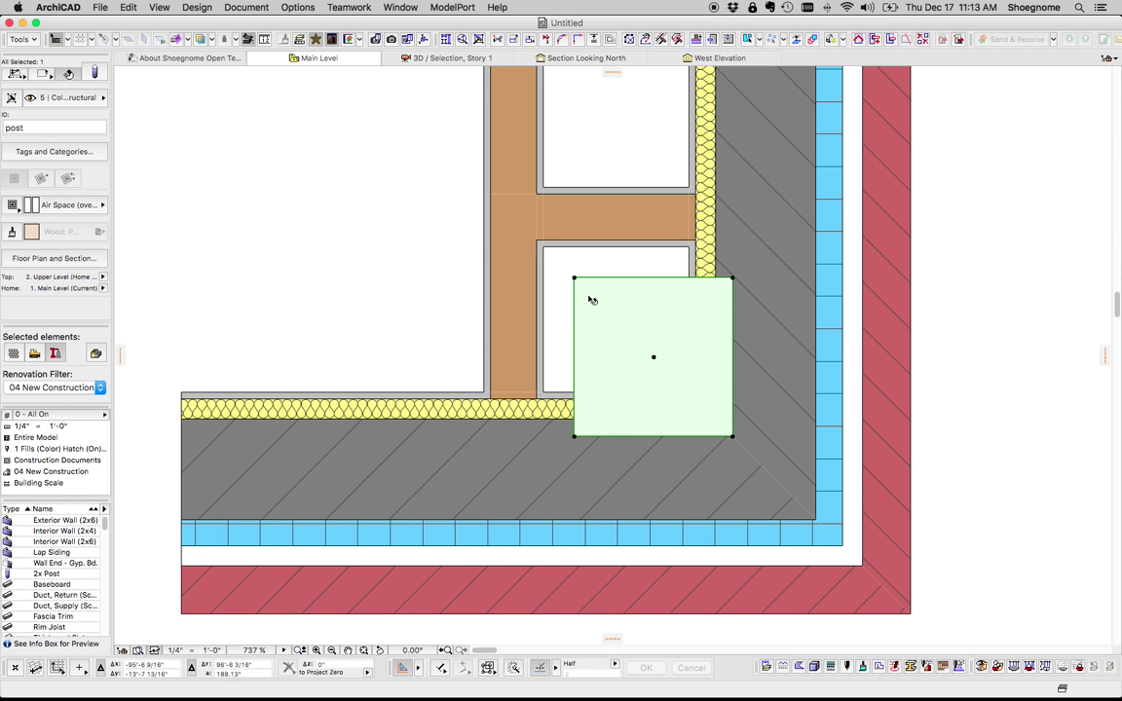
{"action": "key", "text": "Delete"}
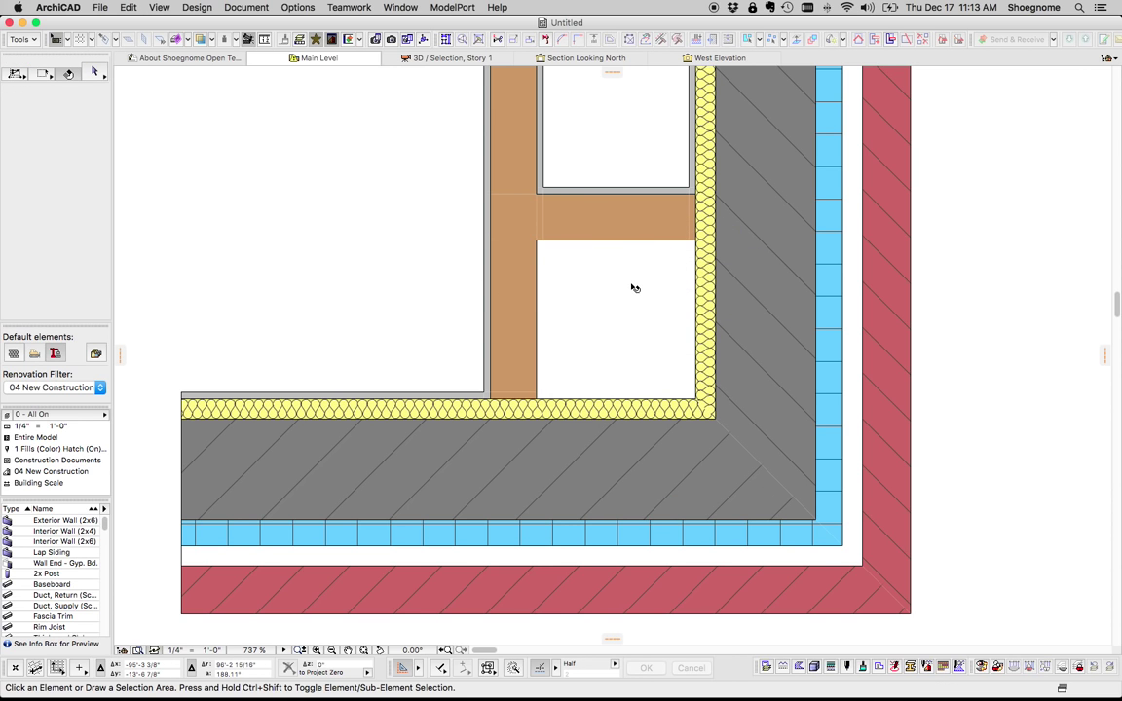
{"action": "scroll", "coordinate": [634, 288], "scroll_direction": "down", "scroll_amount": 4}
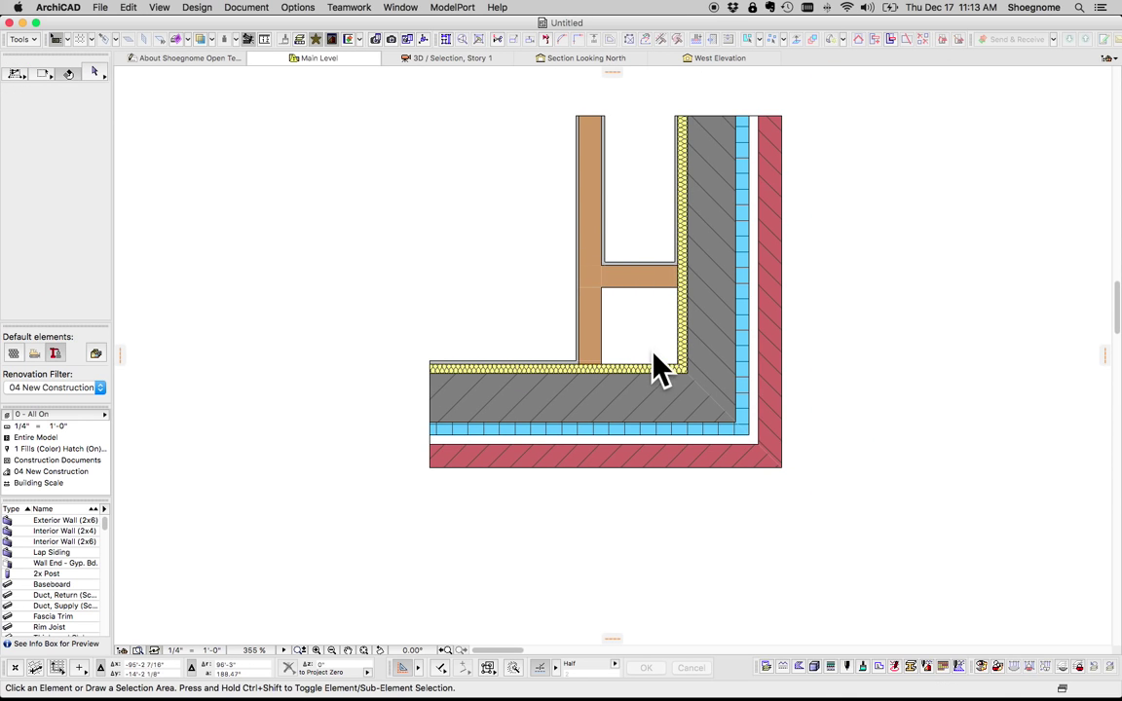
- Select the stud-framed interior wall and the layered exterior wall in turn to examine how they meet around the corner cavity
{"action": "left_click", "coordinate": [619, 287]}
{"action": "left_click", "coordinate": [590, 298]}
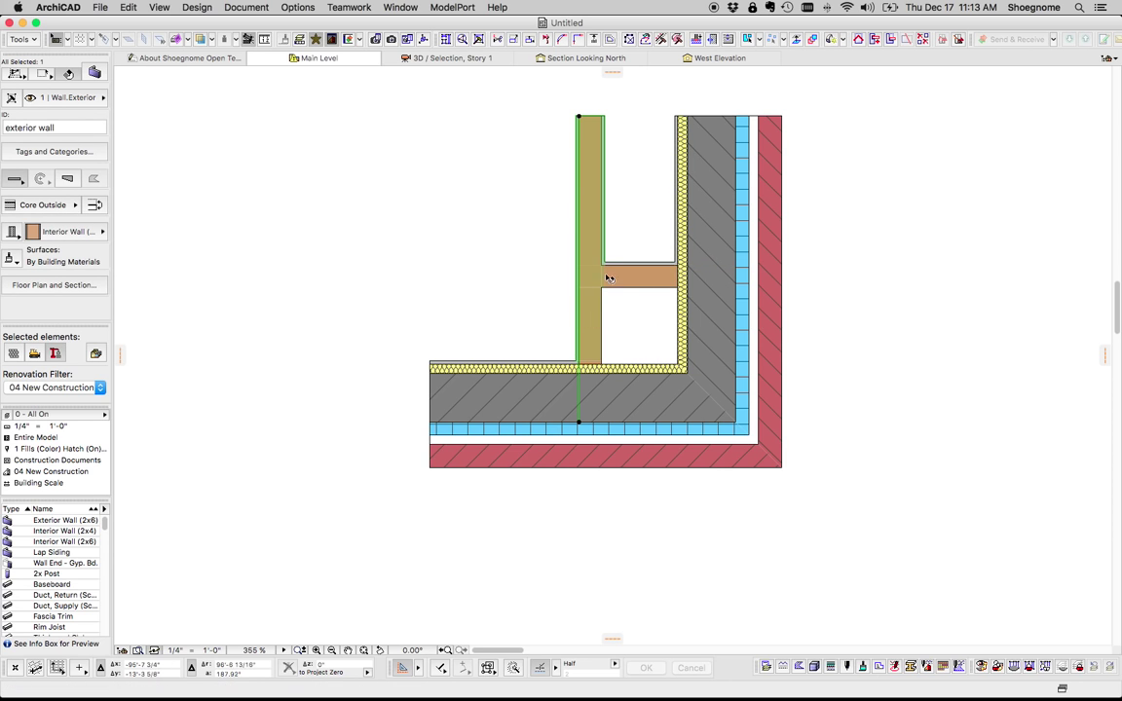
{"action": "left_click", "coordinate": [669, 408]}
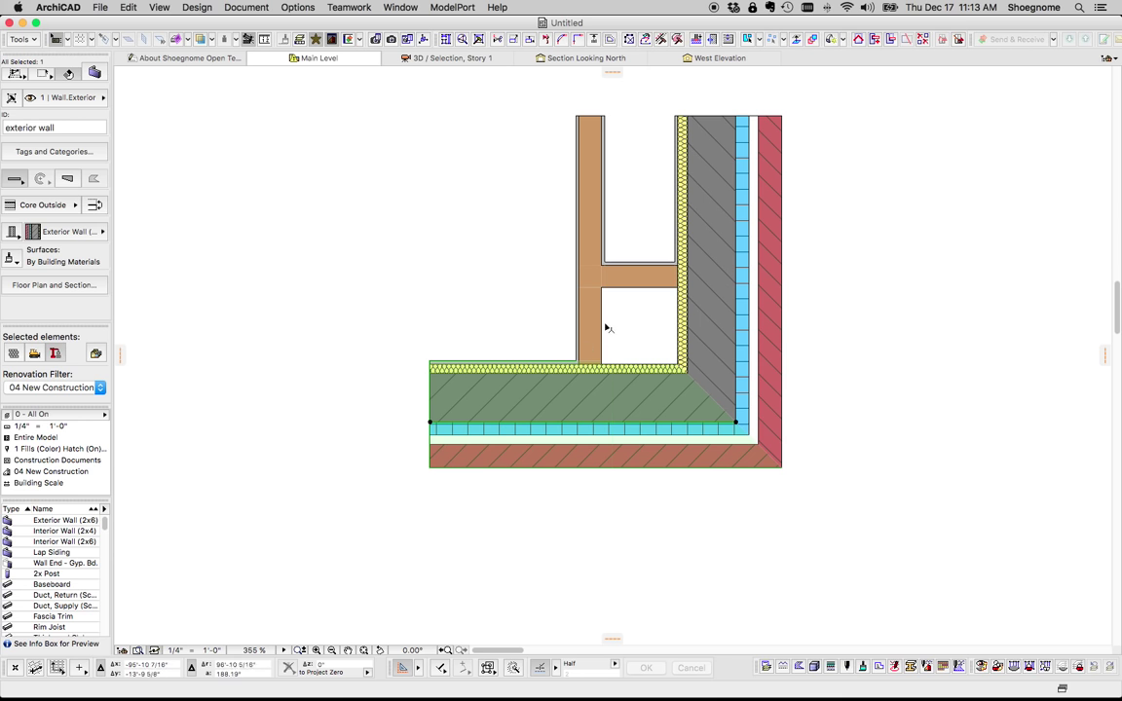
{"action": "left_click", "coordinate": [637, 326]}
- Select the whole wall corner on the plan and view it in 3D from above
{"action": "left_click", "coordinate": [830, 530]}
{"action": "left_click_drag", "start_coordinate": [833, 532], "coordinate": [434, 126]}
{"action": "left_click", "coordinate": [450, 57]}
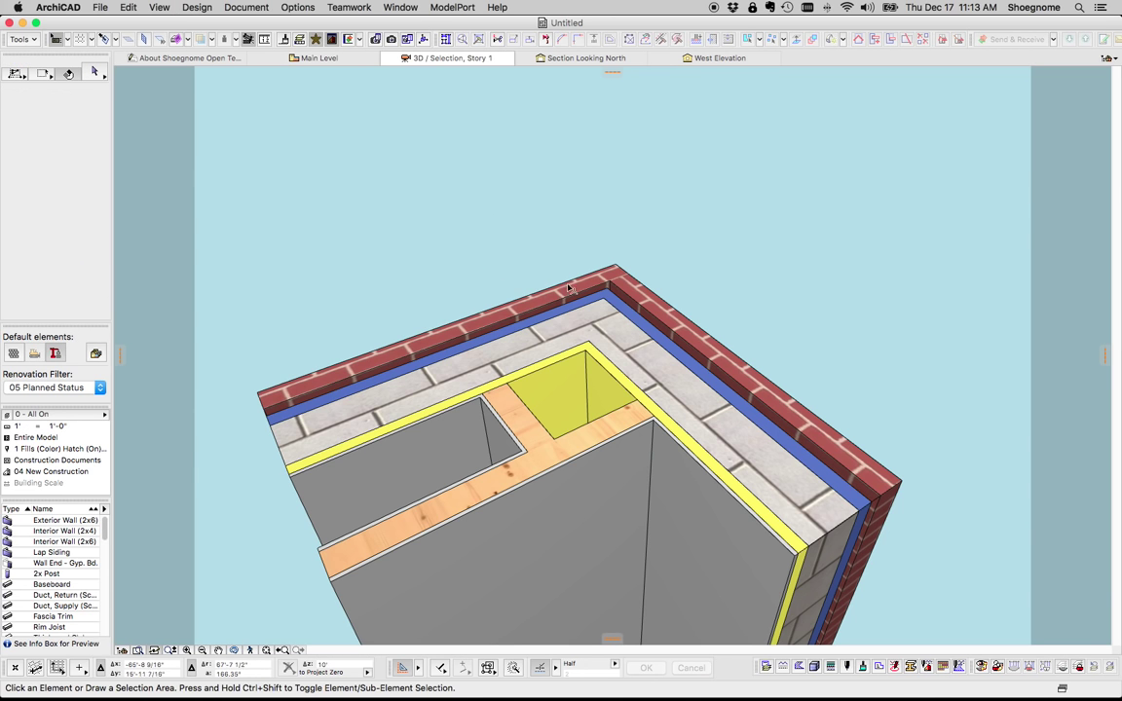
{"action": "left_click", "coordinate": [752, 275]}
{"action": "left_click", "coordinate": [783, 349]}
{"action": "key", "text": "o"}
{"action": "left_click_drag", "start_coordinate": [818, 409], "coordinate": [784, 313]}
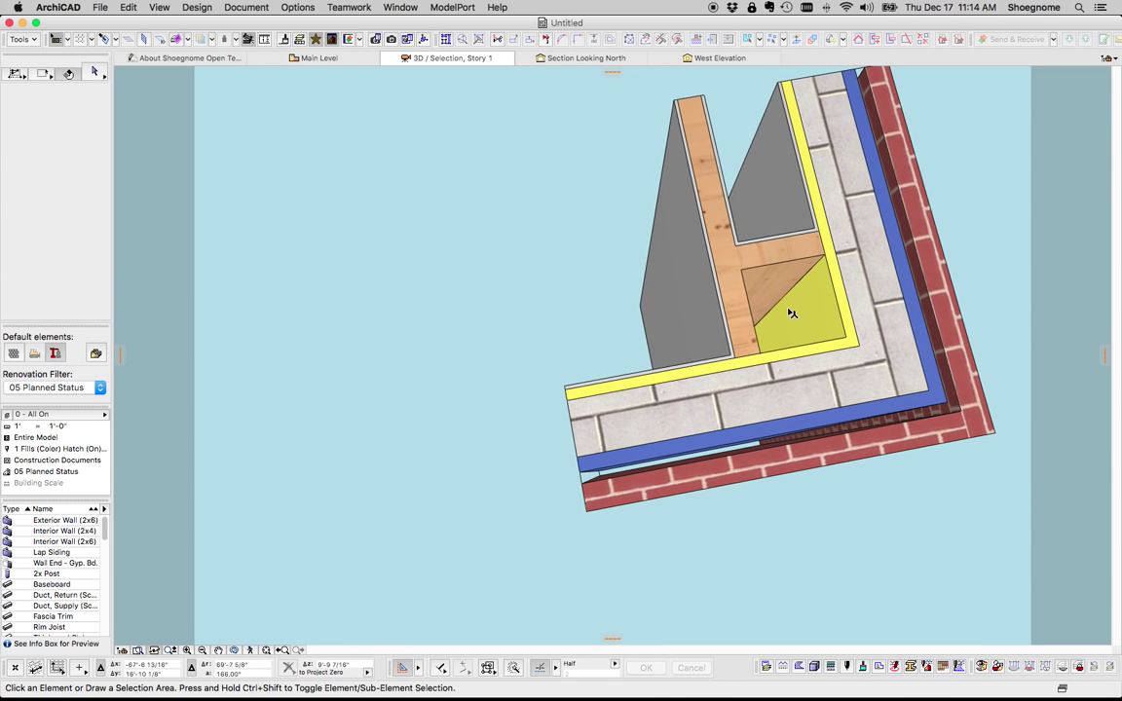
- Examine the air-space post column and the wall layers around the corner cavity in 3D
{"action": "left_click", "coordinate": [784, 313]}
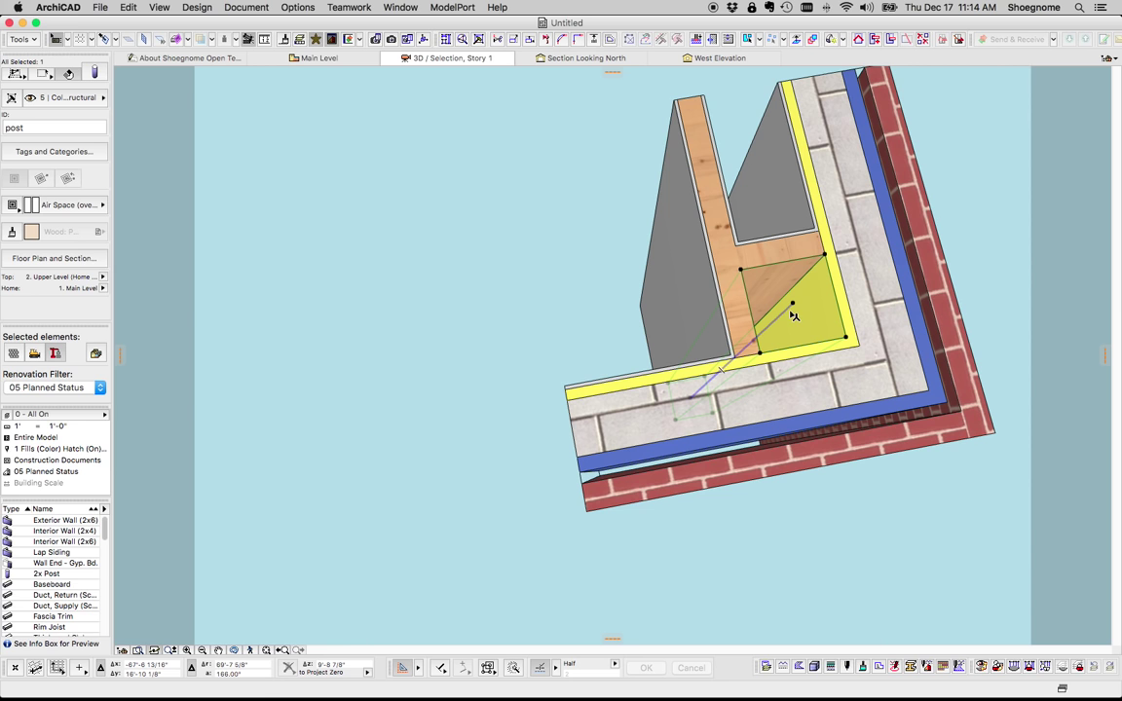
{"action": "key", "text": "Escape"}
{"action": "middle_click_drag", "start_coordinate": [817, 313], "coordinate": [666, 374]}
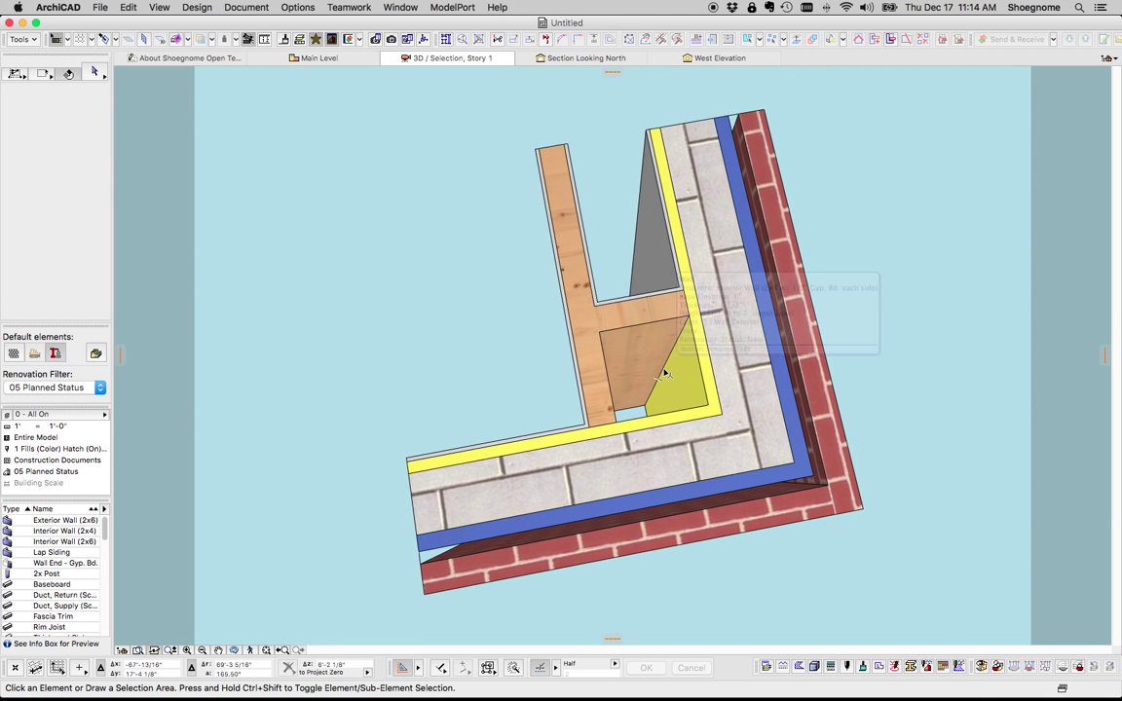
{"action": "left_click", "coordinate": [697, 376]}
{"action": "key", "text": "Escape"}
- Delete the air-space post column in 3D to expose the gypsum board lining, and undo the deletion
{"action": "left_click", "coordinate": [629, 365]}
{"action": "key", "text": "Delete"}
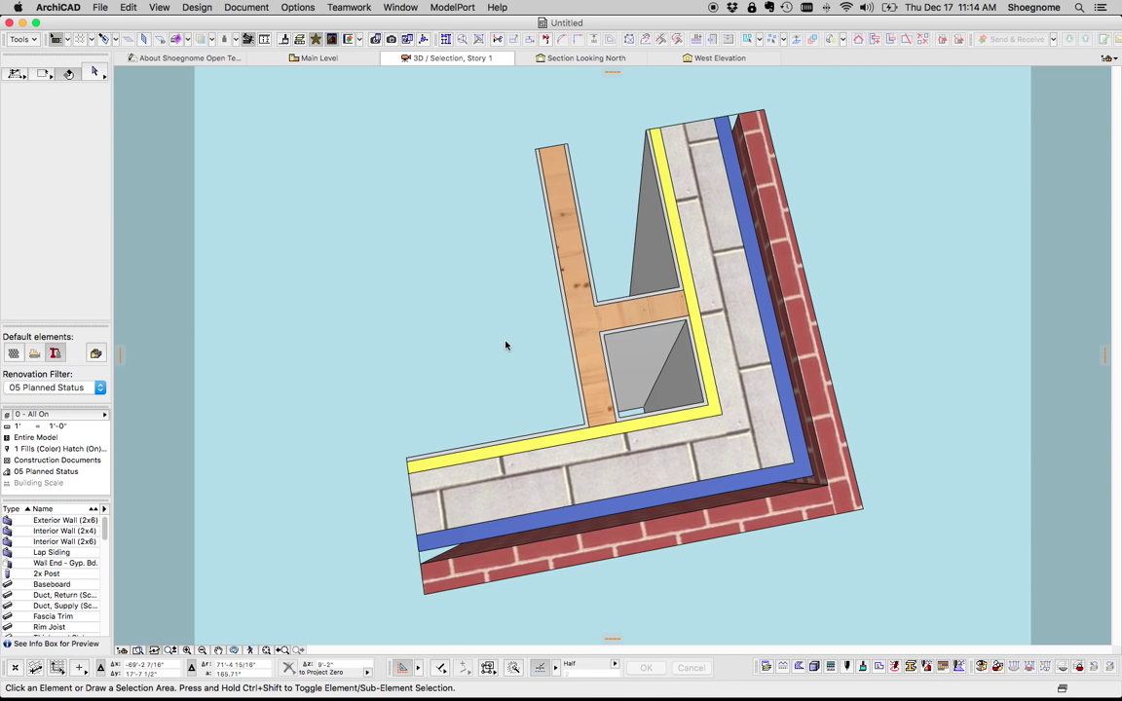
{"action": "key", "text": "super+z"}
{"action": "middle_click_drag", "start_coordinate": [494, 365], "coordinate": [583, 339], "text": "shift"}
{"action": "scroll", "coordinate": [586, 369], "scroll_direction": "up", "scroll_amount": 3}
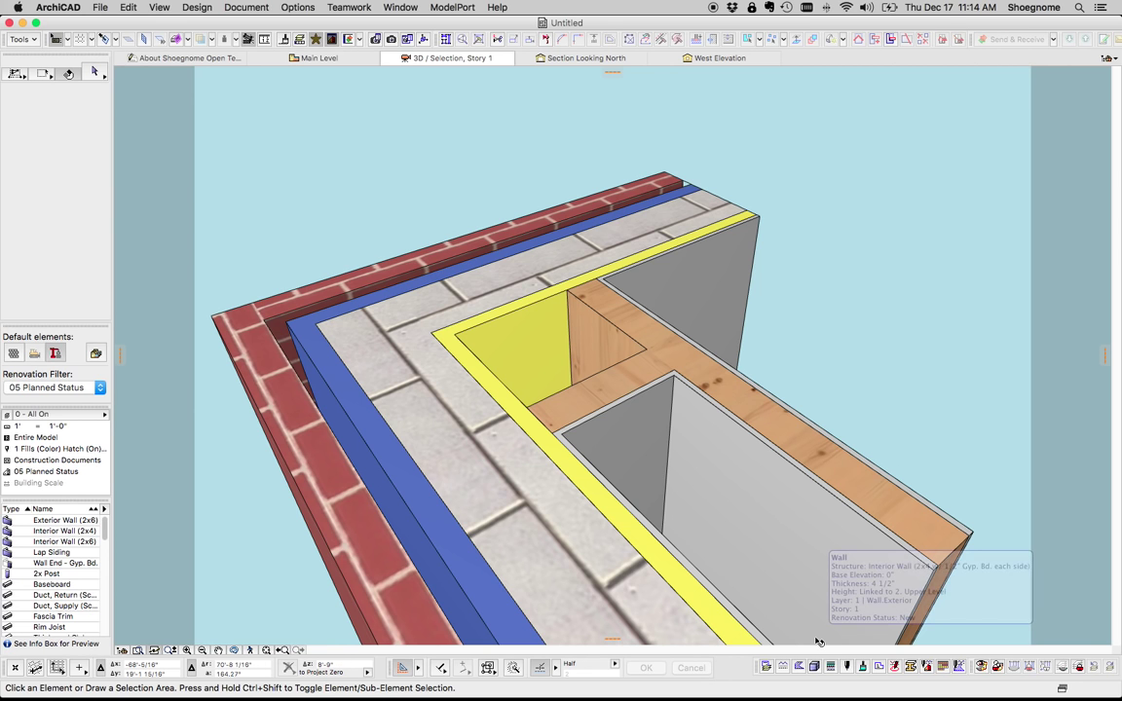
- Switch to the Control Joints - BMats project and examine the siding joints on the grey wall beside the front door up close
{"action": "mouse_move", "coordinate": [838, 681]}
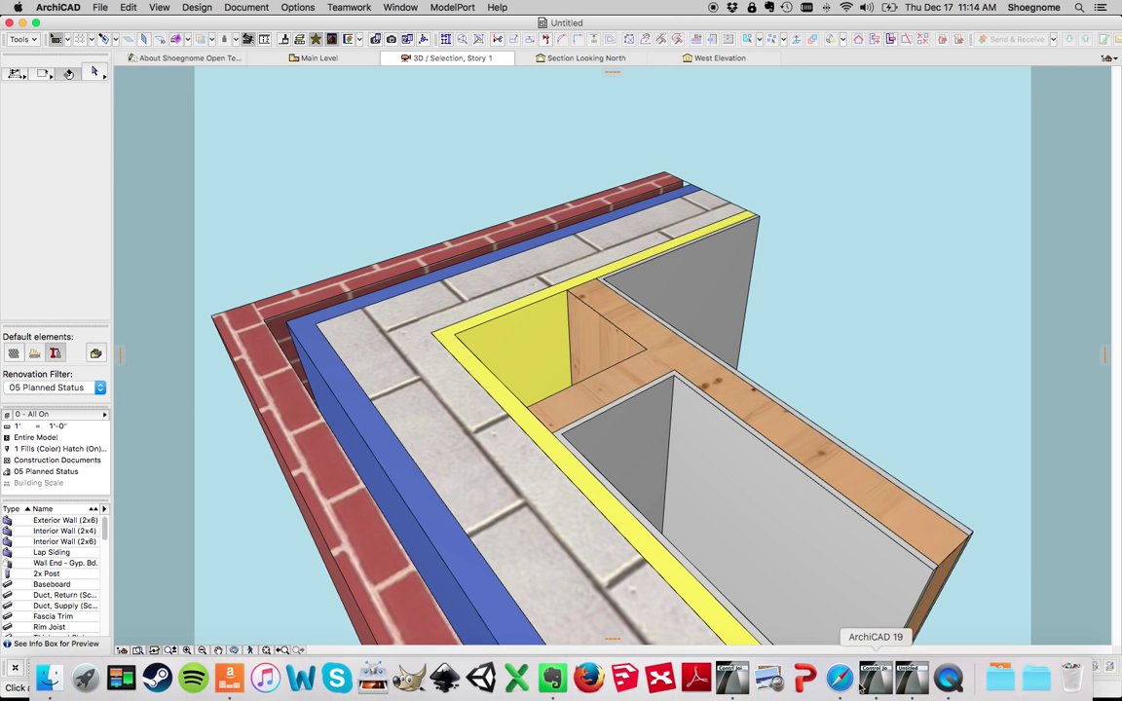
{"action": "left_click", "coordinate": [876, 682]}
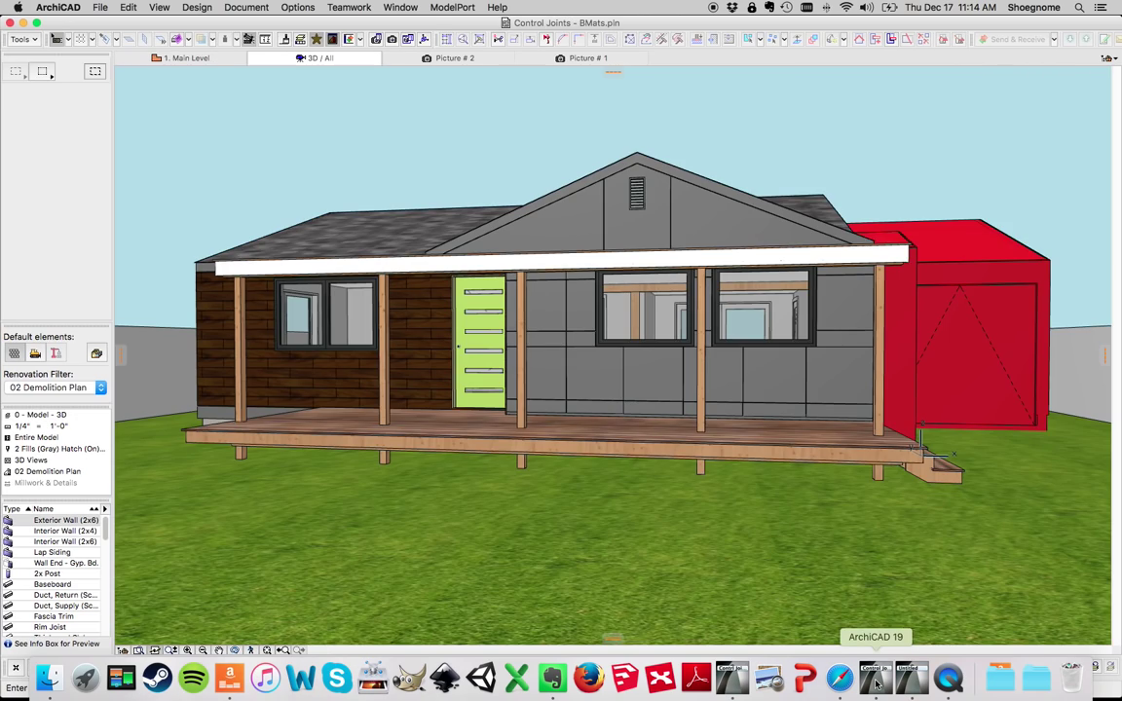
{"action": "middle_click_drag", "start_coordinate": [672, 244], "coordinate": [636, 295], "text": "shift"}
{"action": "scroll", "coordinate": [604, 337], "scroll_direction": "up", "scroll_amount": 10}
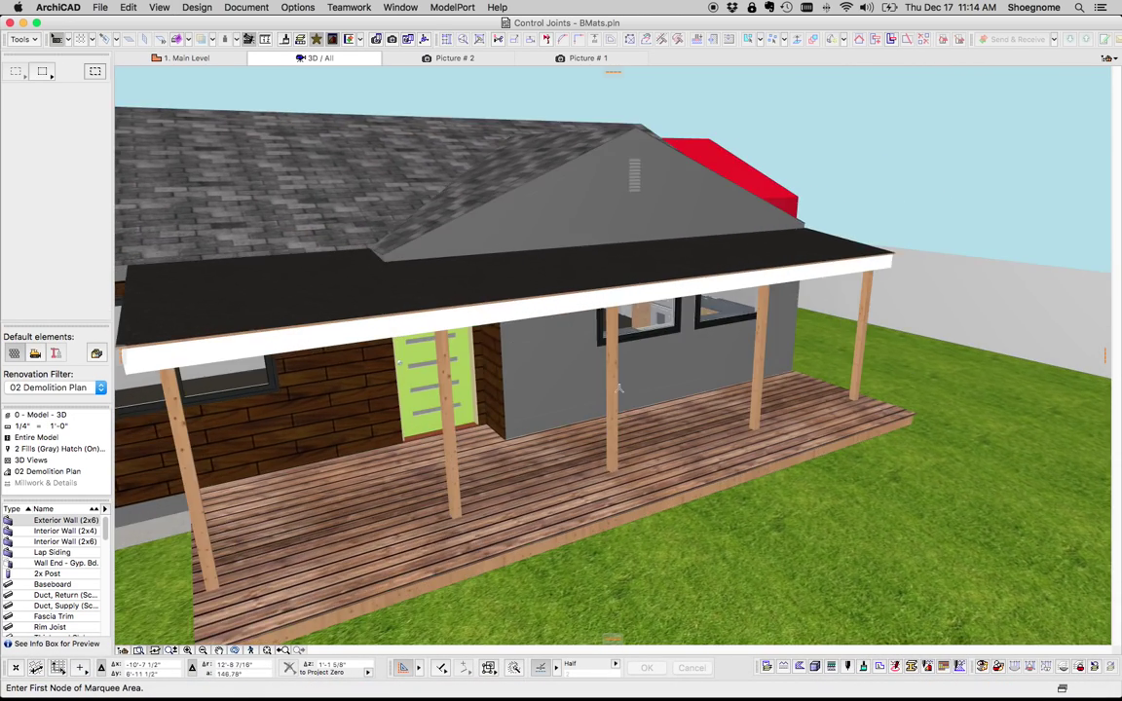
{"action": "mouse_move", "coordinate": [560, 377]}
{"action": "middle_mouse_down", "text": "shift"}
{"action": "mouse_move", "coordinate": [451, 339]}
{"action": "mouse_move", "coordinate": [574, 371]}
{"action": "mouse_move", "coordinate": [558, 370]}
{"action": "middle_mouse_up", "text": "shift"}
{"action": "scroll", "coordinate": [558, 371], "scroll_direction": "up", "scroll_amount": 6}
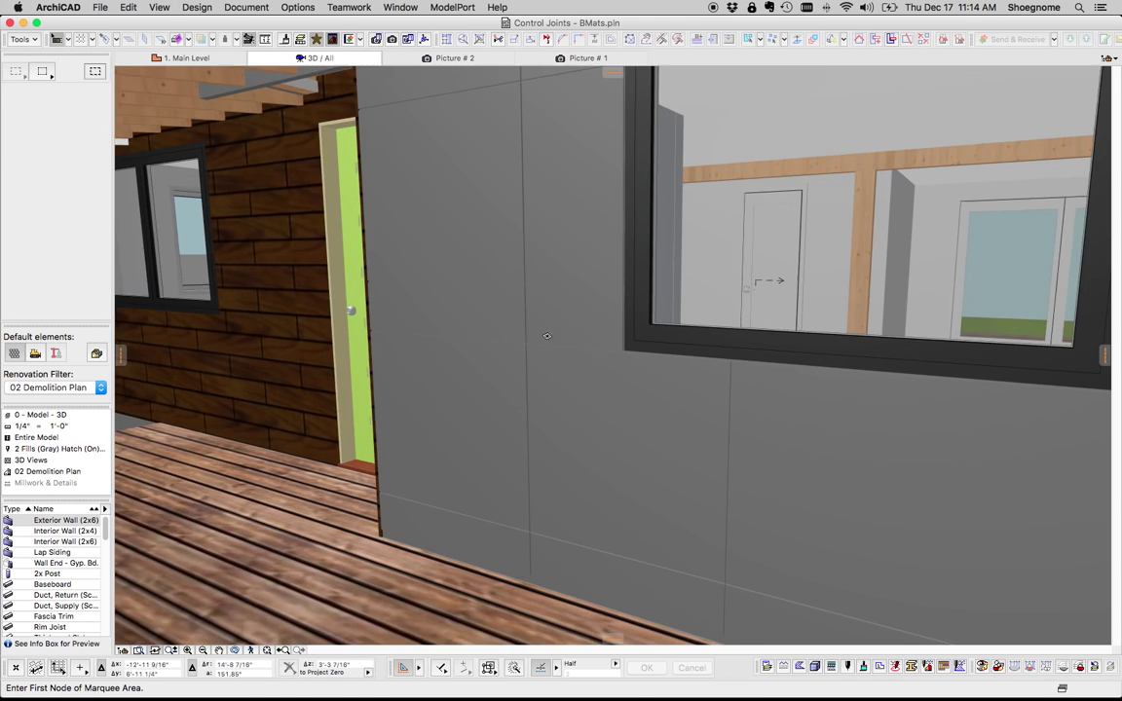
{"action": "scroll", "coordinate": [522, 354], "scroll_direction": "down", "scroll_amount": 3}
{"action": "key", "text": "w"}
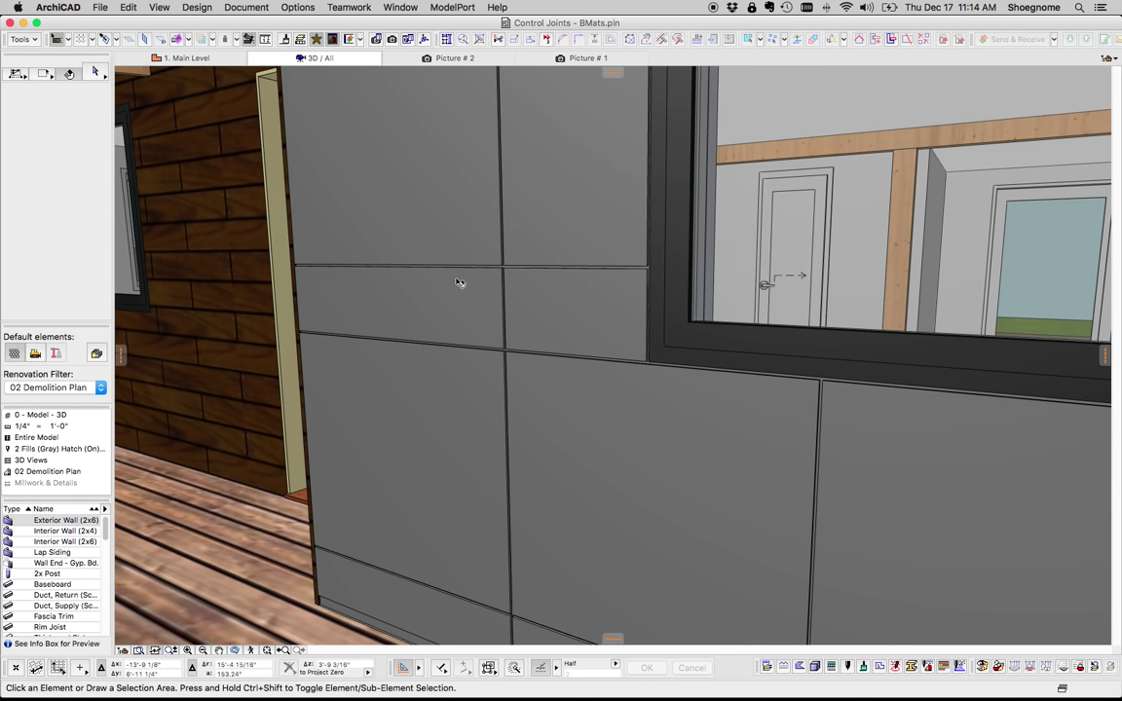
{"action": "middle_click_drag", "start_coordinate": [614, 327], "coordinate": [656, 388], "text": "shift"}
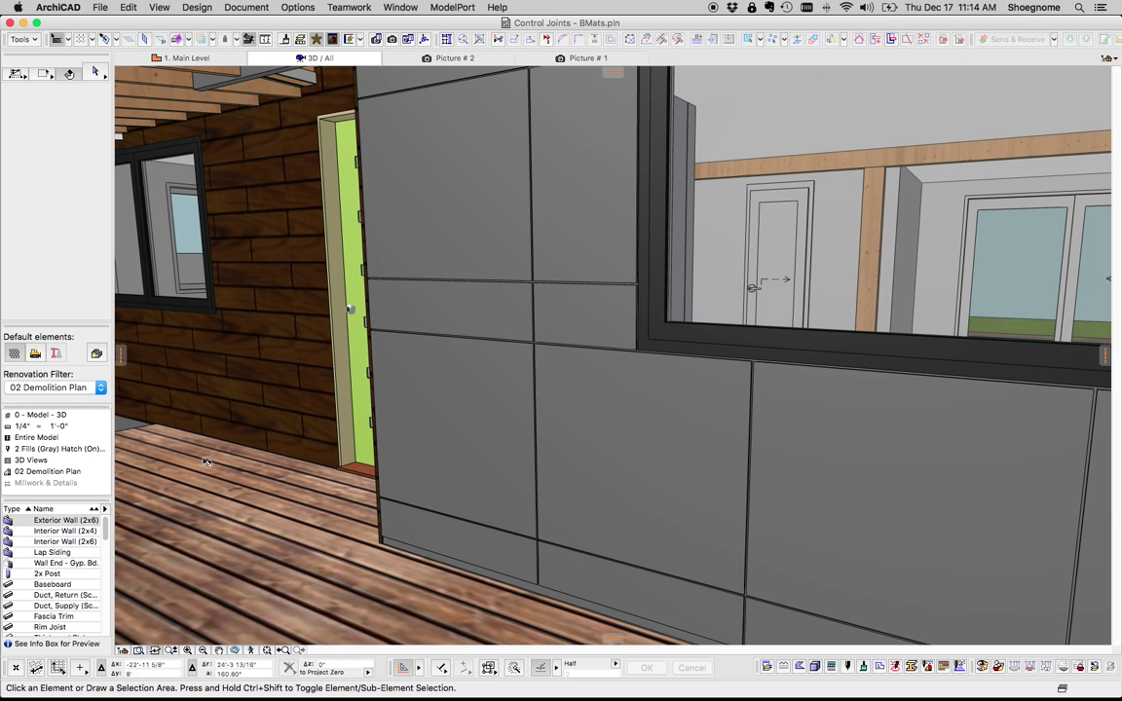
- Set the layer combination to 0 - All On and select the horizontal siding joint beam crossing the window
{"action": "left_click", "coordinate": [75, 417]}
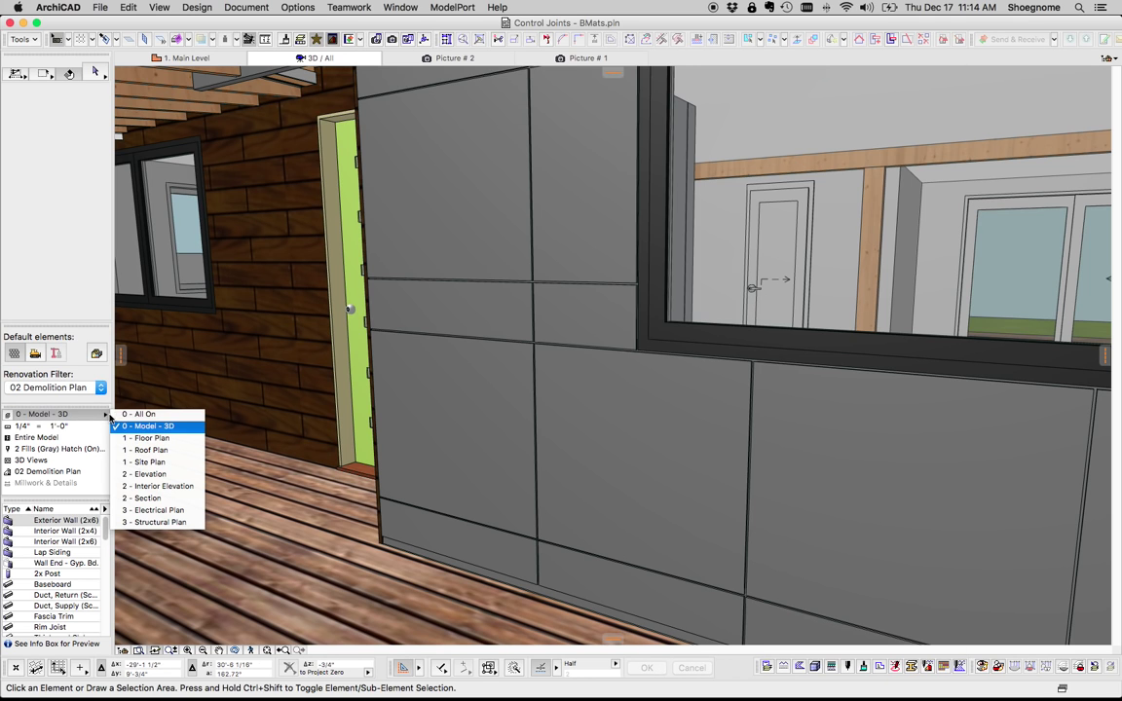
{"action": "left_click", "coordinate": [133, 415]}
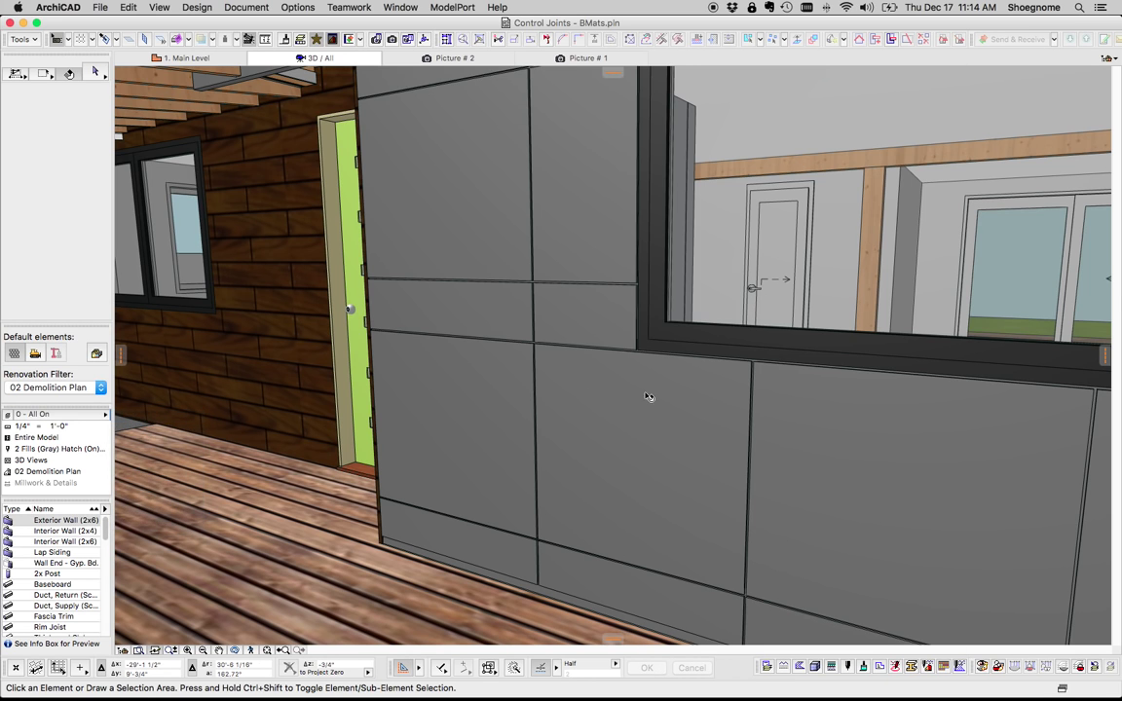
{"action": "left_click", "coordinate": [713, 290]}
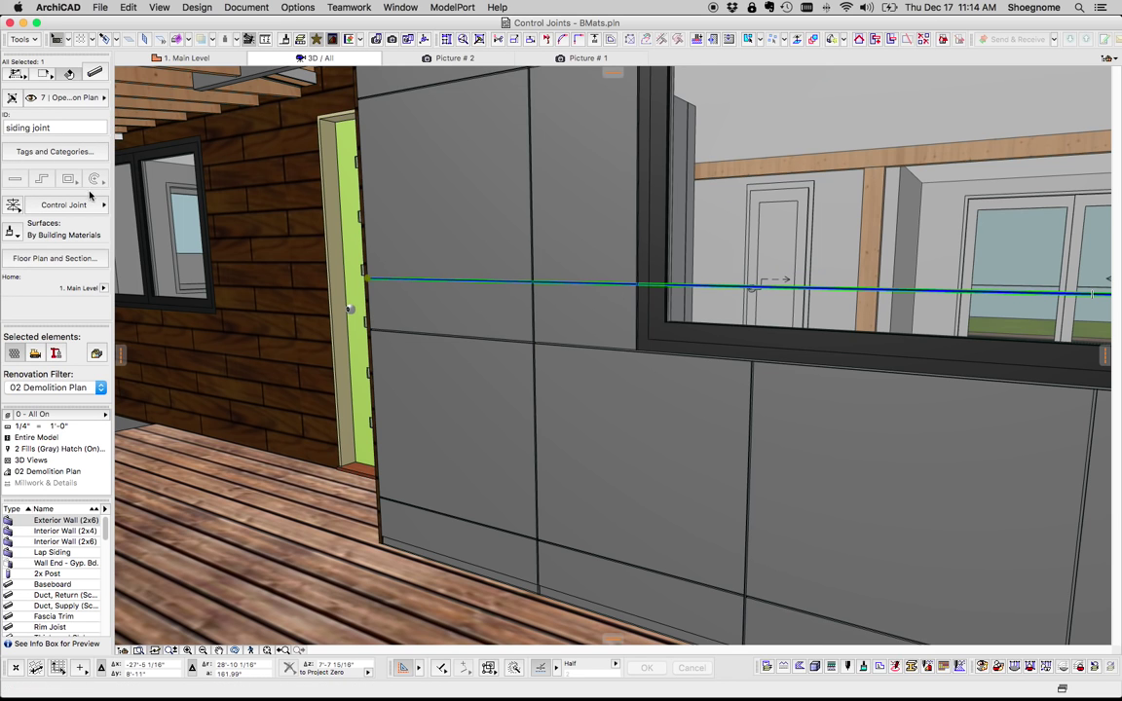
{"action": "left_click", "coordinate": [533, 238]}
{"action": "left_click", "coordinate": [563, 284]}
- Check the selected siding joint beam's layer and its assigned Control Joint profile
{"action": "left_click", "coordinate": [63, 97]}
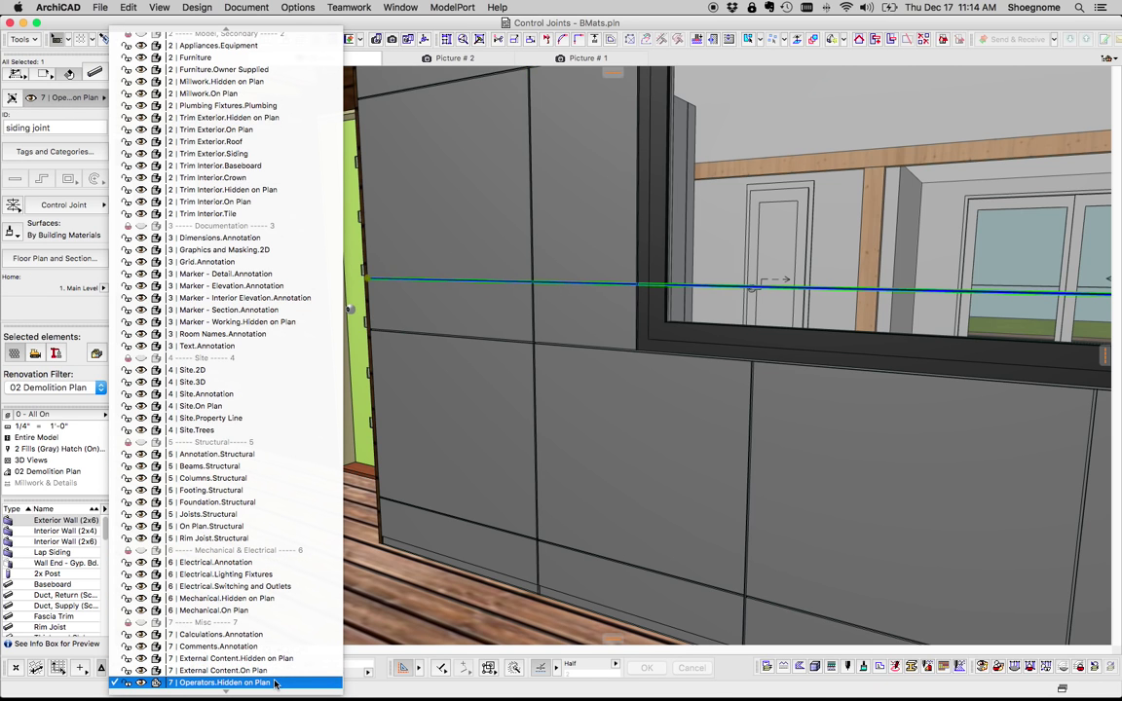
{"action": "left_click", "coordinate": [78, 208]}
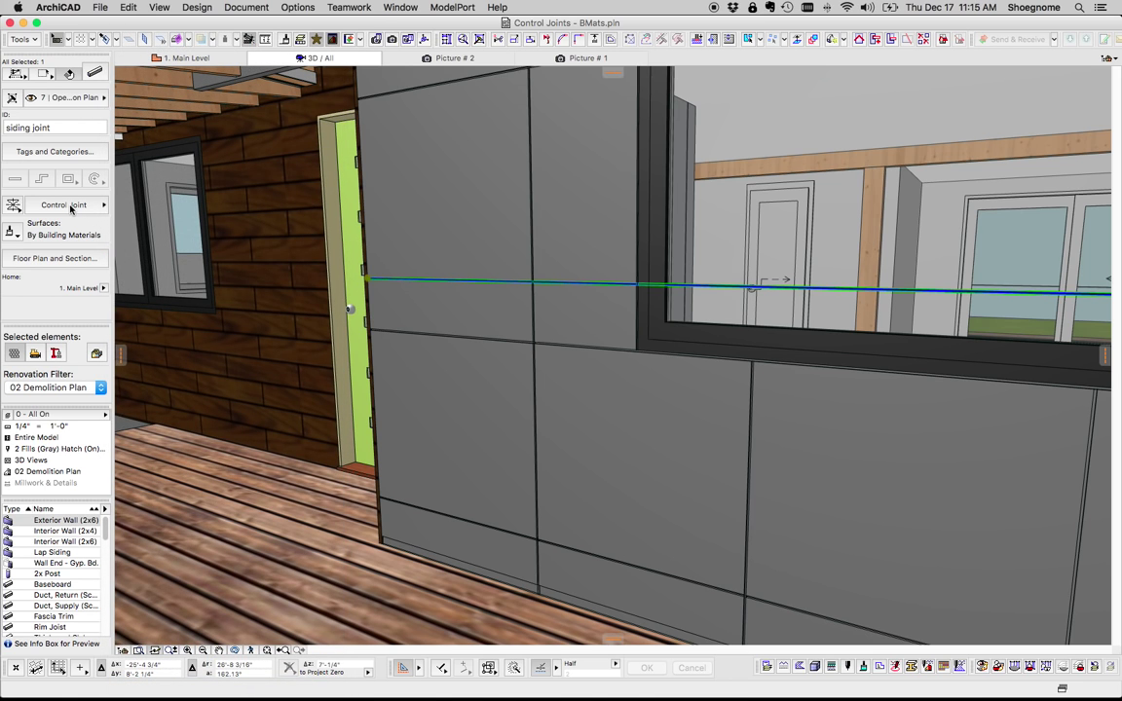
{"action": "left_click", "coordinate": [72, 208]}
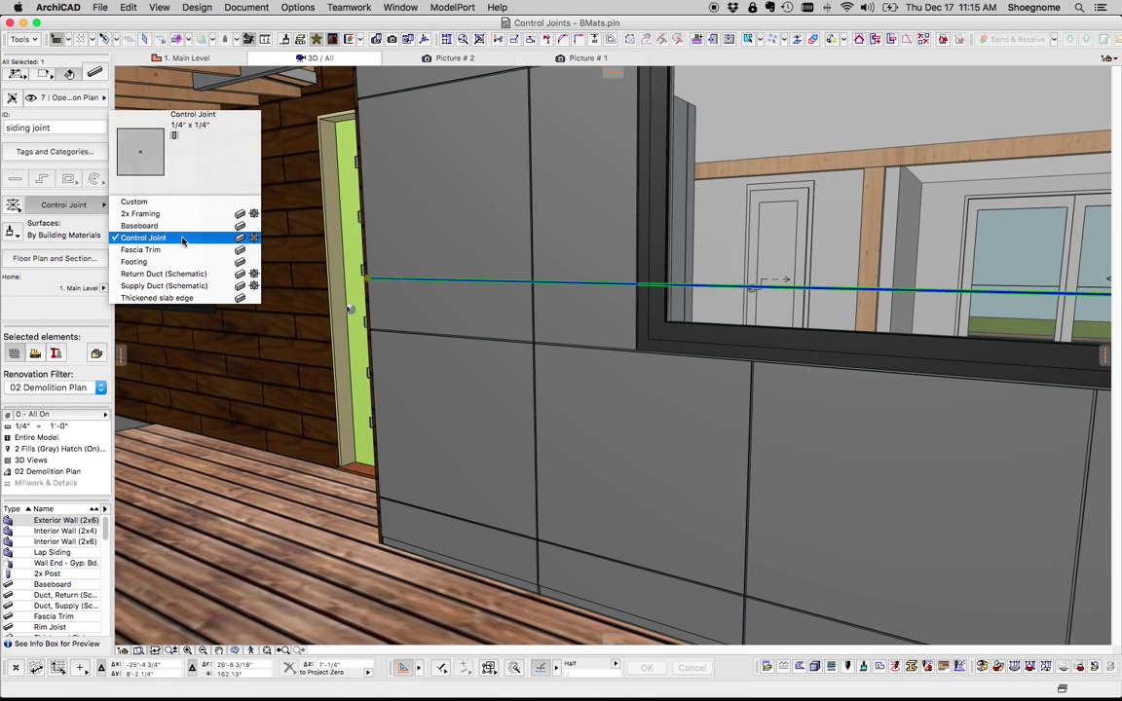
{"action": "left_click", "coordinate": [138, 240]}
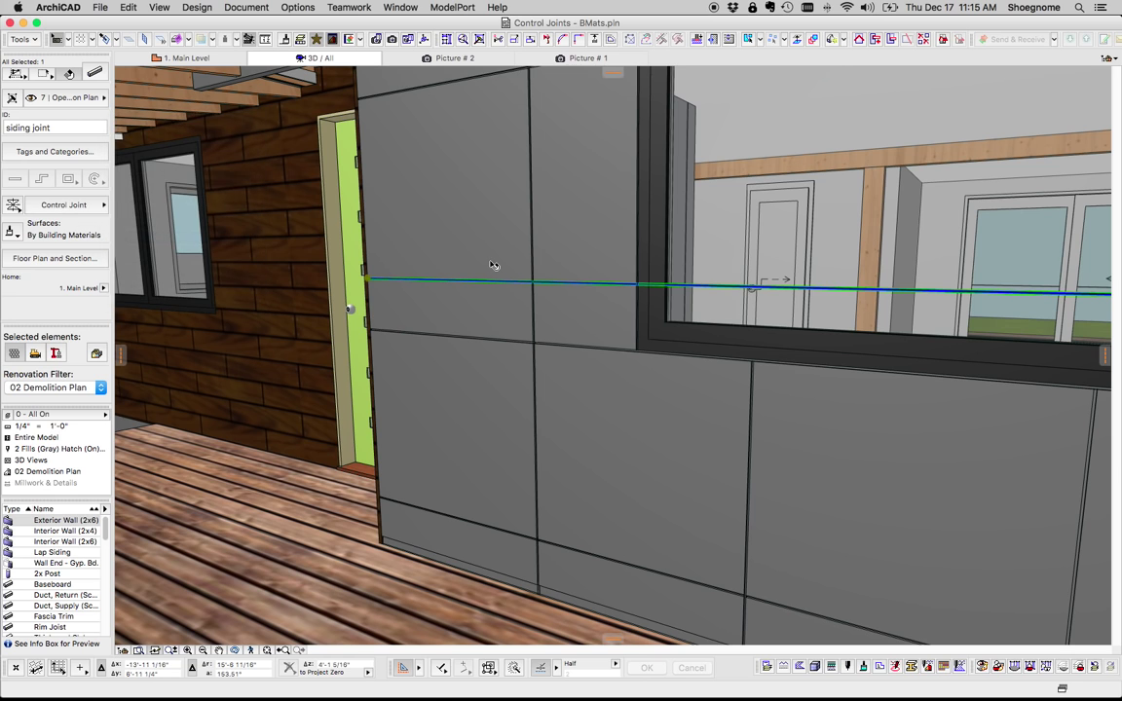
- Open the Control Joint profile for editing and check the building material assigned to its square fill
{"action": "right_click", "coordinate": [589, 288]}
{"action": "left_click", "coordinate": [660, 425]}
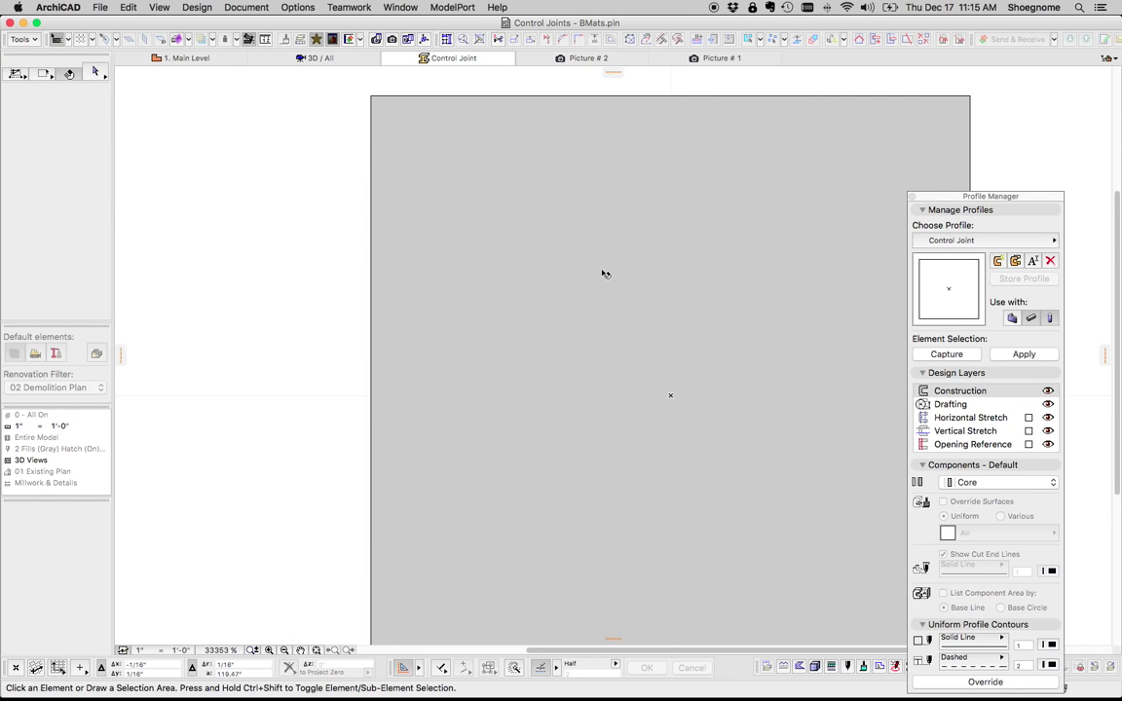
{"action": "left_click_drag", "start_coordinate": [981, 197], "coordinate": [937, 117]}
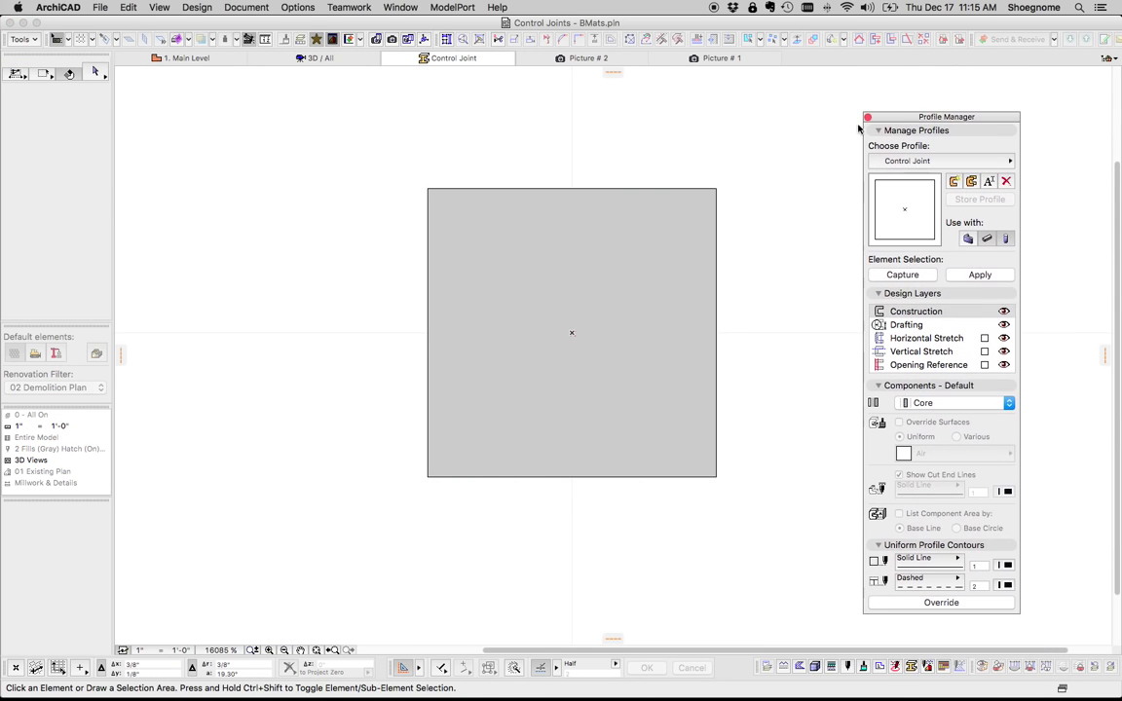
{"action": "left_click", "coordinate": [531, 258]}
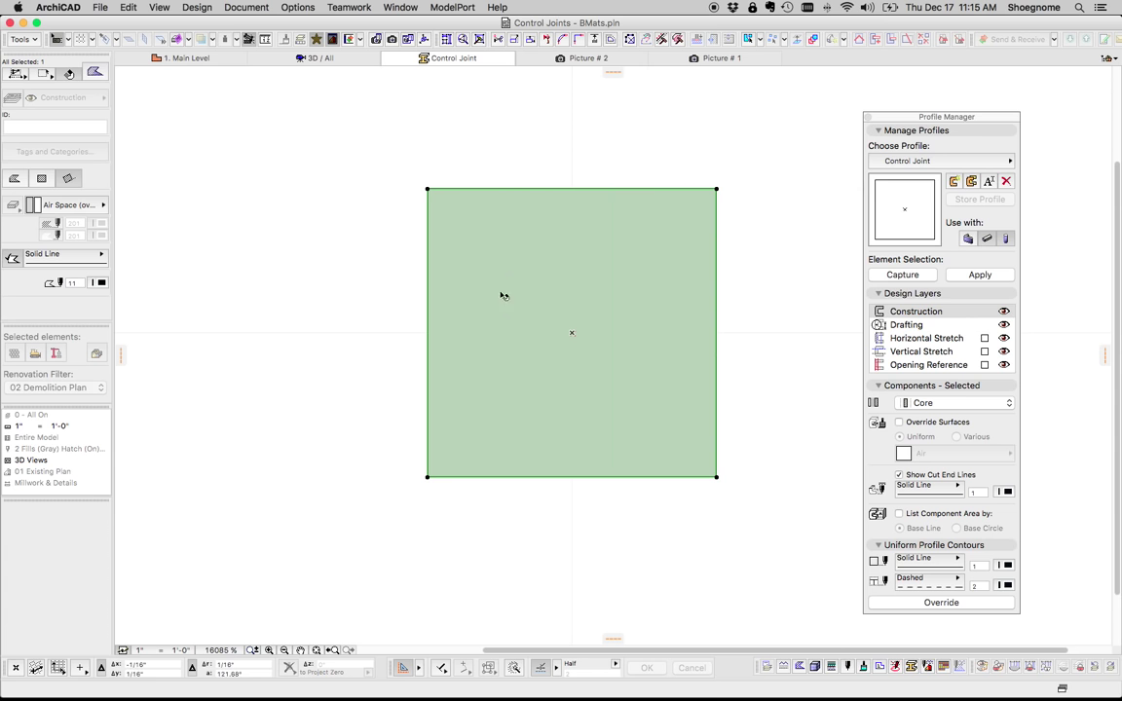
{"action": "left_click", "coordinate": [92, 206]}
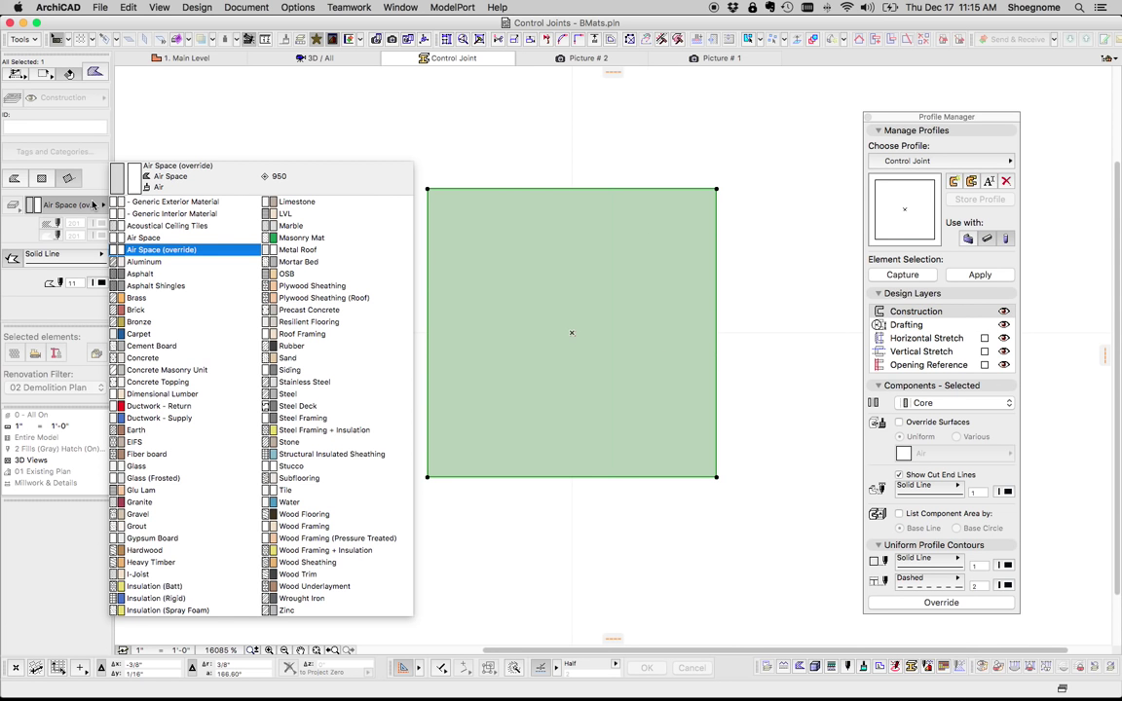
{"action": "left_click", "coordinate": [107, 193]}
- Return to the 3D view and inspect a vertical and a horizontal siding joint on the grey porch wall
{"action": "left_click", "coordinate": [303, 58]}
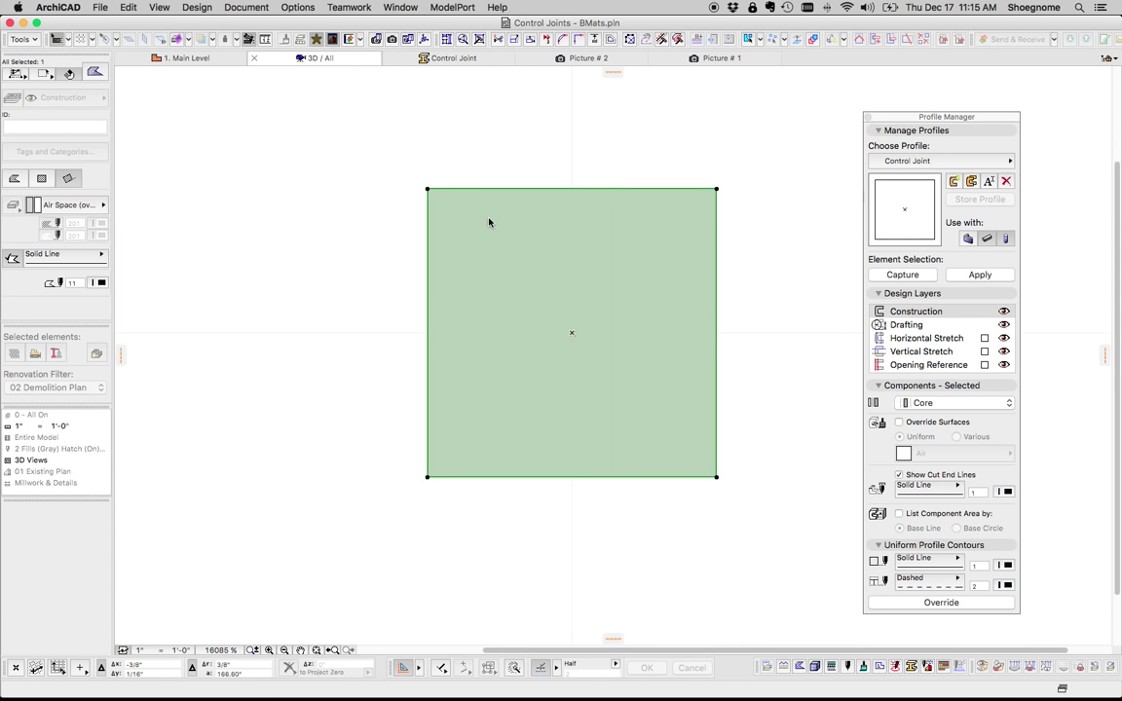
{"action": "left_click", "coordinate": [317, 59]}
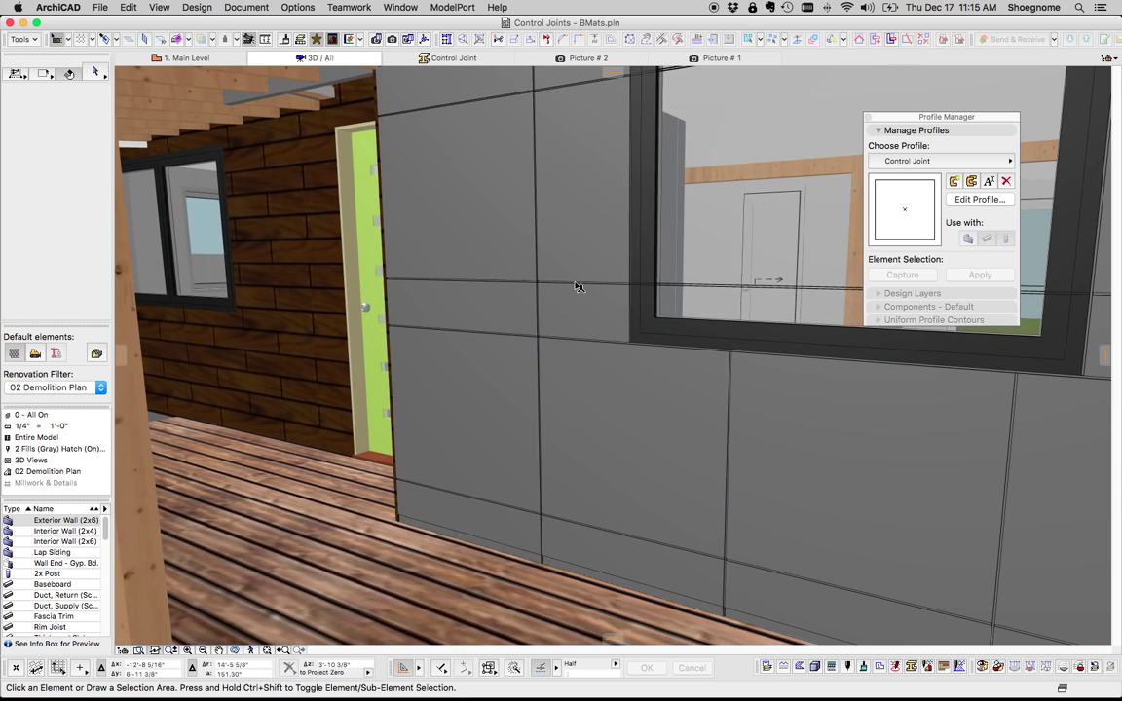
{"action": "scroll", "coordinate": [575, 287], "scroll_direction": "down", "scroll_amount": 2}
{"action": "middle_click_drag", "start_coordinate": [575, 286], "coordinate": [476, 298]}
{"action": "scroll", "coordinate": [476, 298], "scroll_direction": "down", "scroll_amount": 1}
{"action": "scroll", "coordinate": [582, 307], "scroll_direction": "down", "scroll_amount": 1}
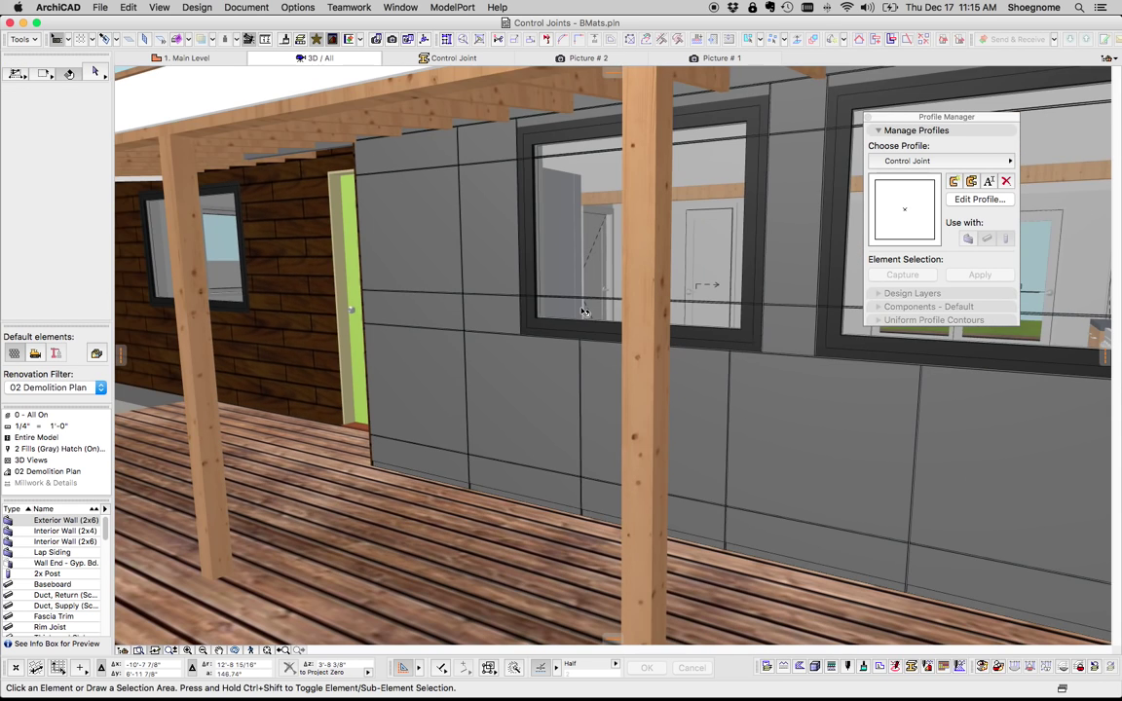
{"action": "middle_click_drag", "start_coordinate": [543, 306], "coordinate": [429, 322]}
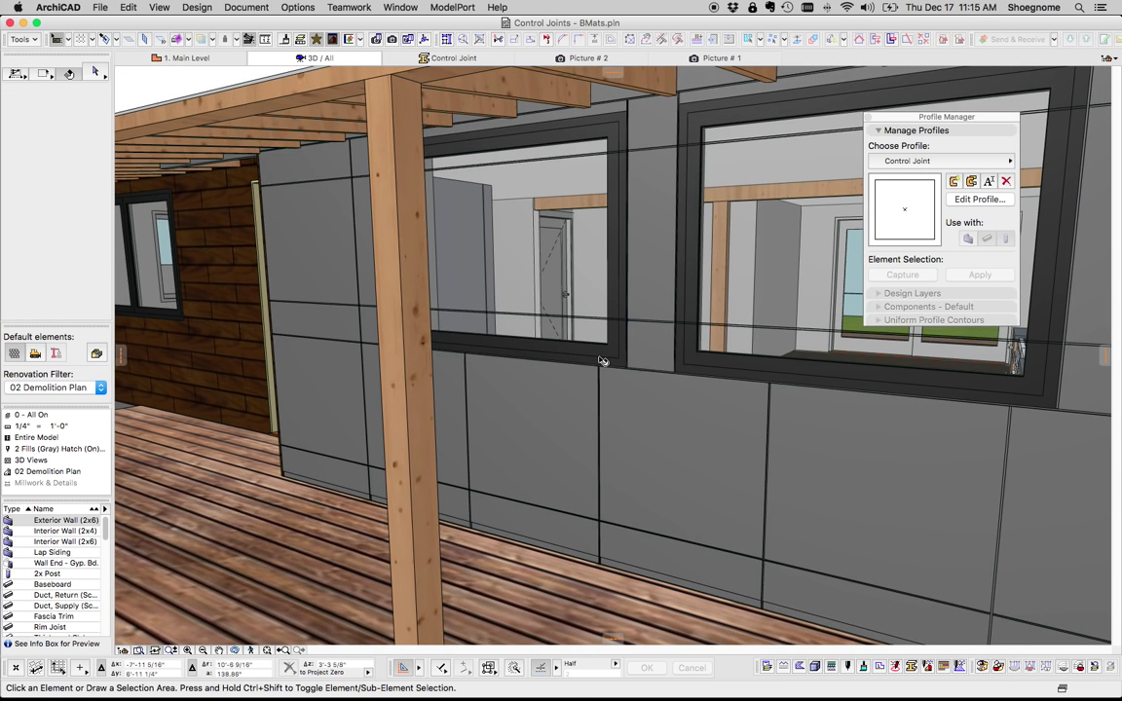
{"action": "middle_click_drag", "start_coordinate": [602, 360], "coordinate": [618, 384], "text": "shift"}
{"action": "scroll", "coordinate": [538, 351], "scroll_direction": "up", "scroll_amount": 3}
{"action": "left_click", "coordinate": [443, 309]}
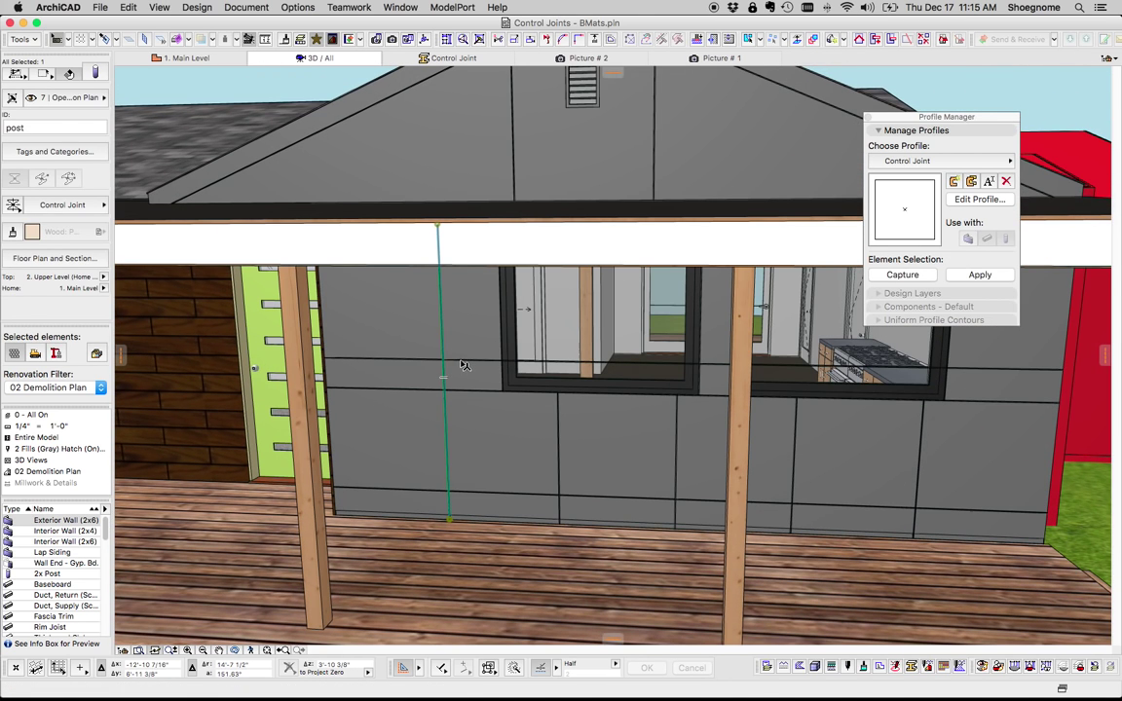
{"action": "left_click", "coordinate": [464, 363]}
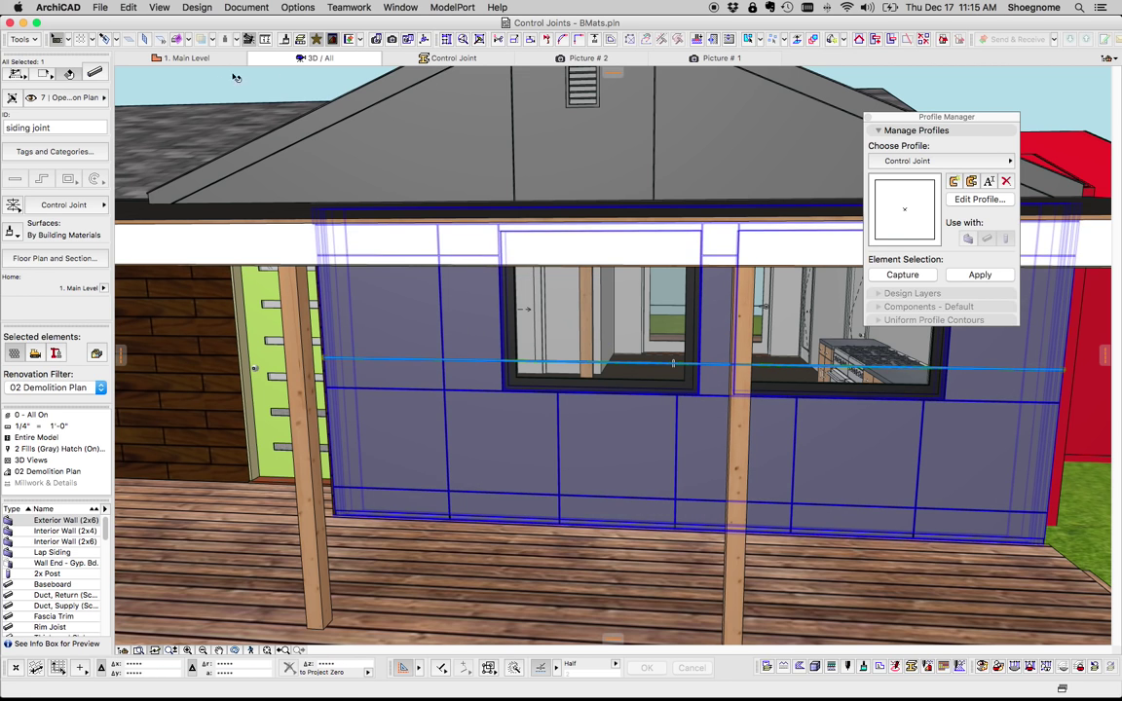
- In the South Elevation, place several copies of the horizontal siding joint above the original across the porch windows
{"action": "left_click", "coordinate": [1110, 59]}
{"action": "left_click", "coordinate": [1064, 77]}
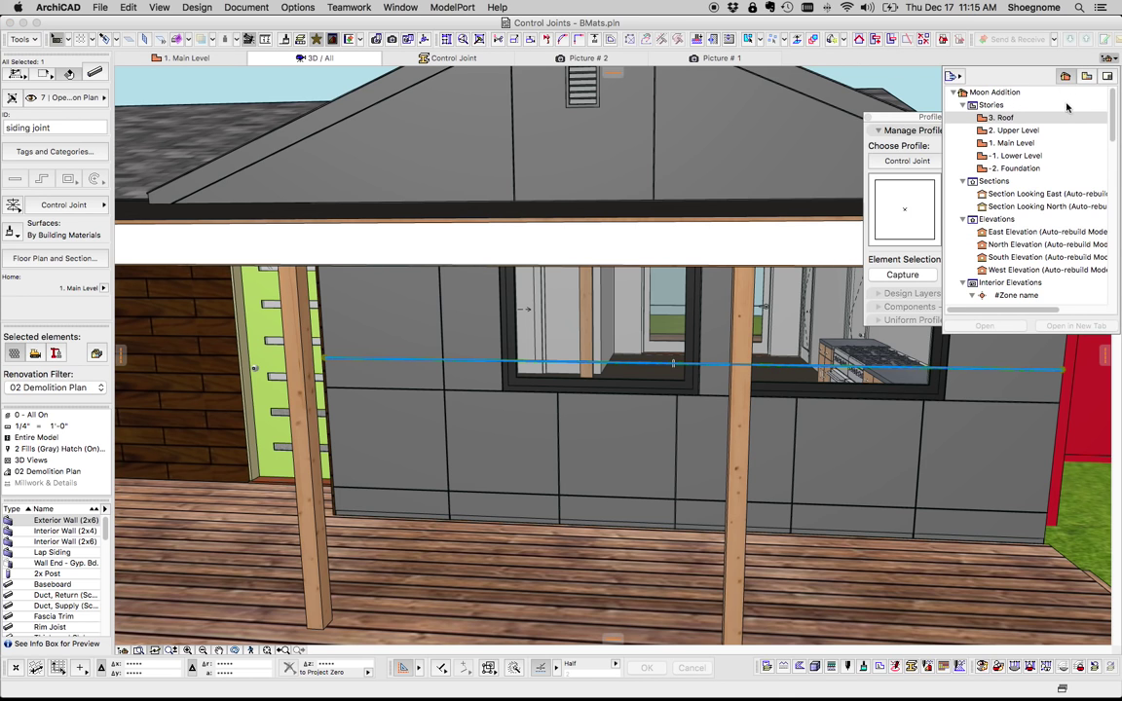
{"action": "double_click", "coordinate": [1020, 258]}
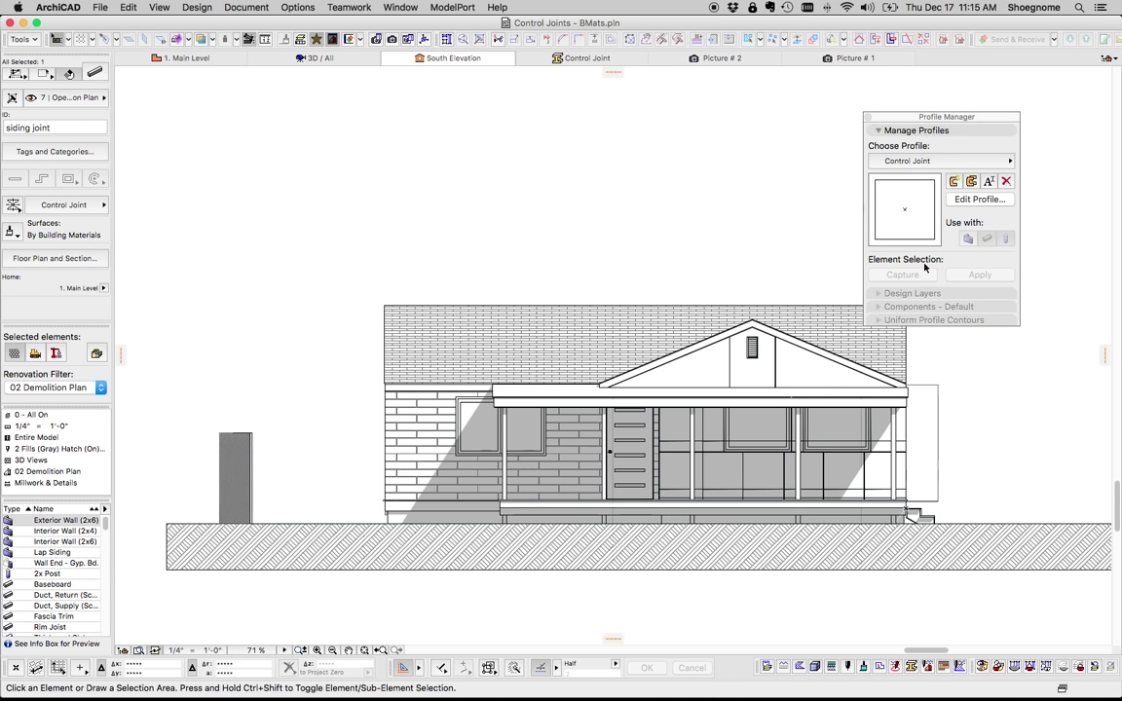
{"action": "scroll", "coordinate": [733, 428], "scroll_direction": "up", "scroll_amount": 5}
{"action": "scroll", "coordinate": [743, 430], "scroll_direction": "up", "scroll_amount": 4}
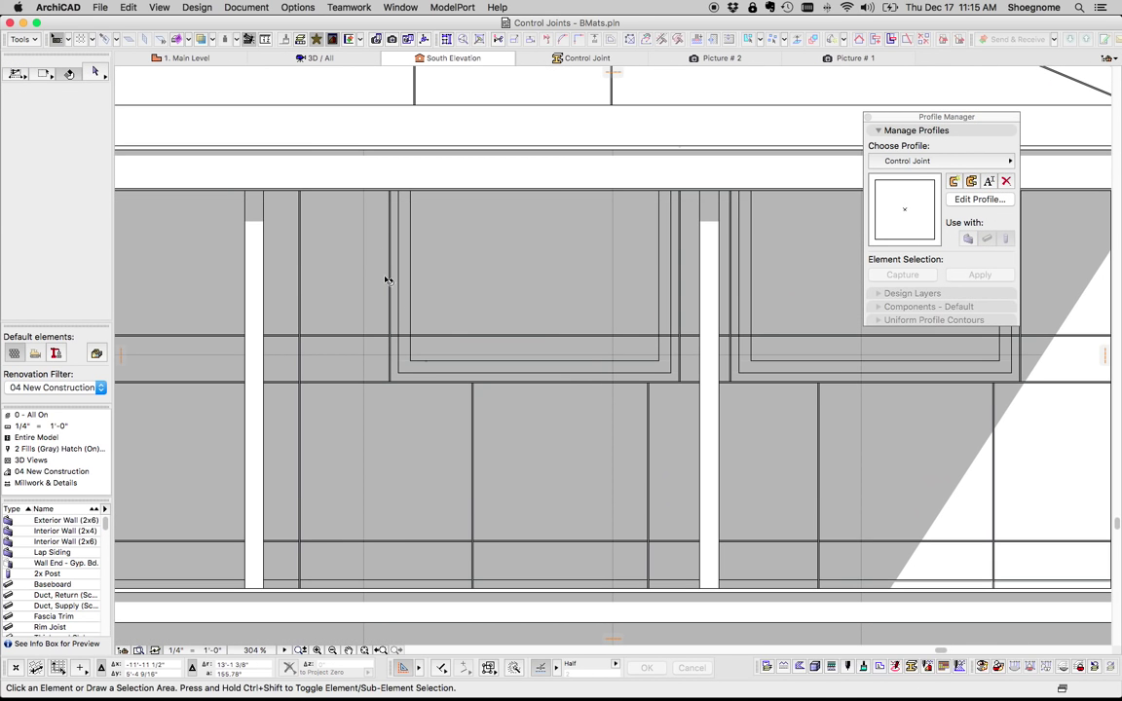
{"action": "left_click", "coordinate": [354, 338]}
{"action": "scroll", "coordinate": [477, 359], "scroll_direction": "down", "scroll_amount": 3}
{"action": "key", "text": "super+d"}
{"action": "left_click", "coordinate": [411, 346]}
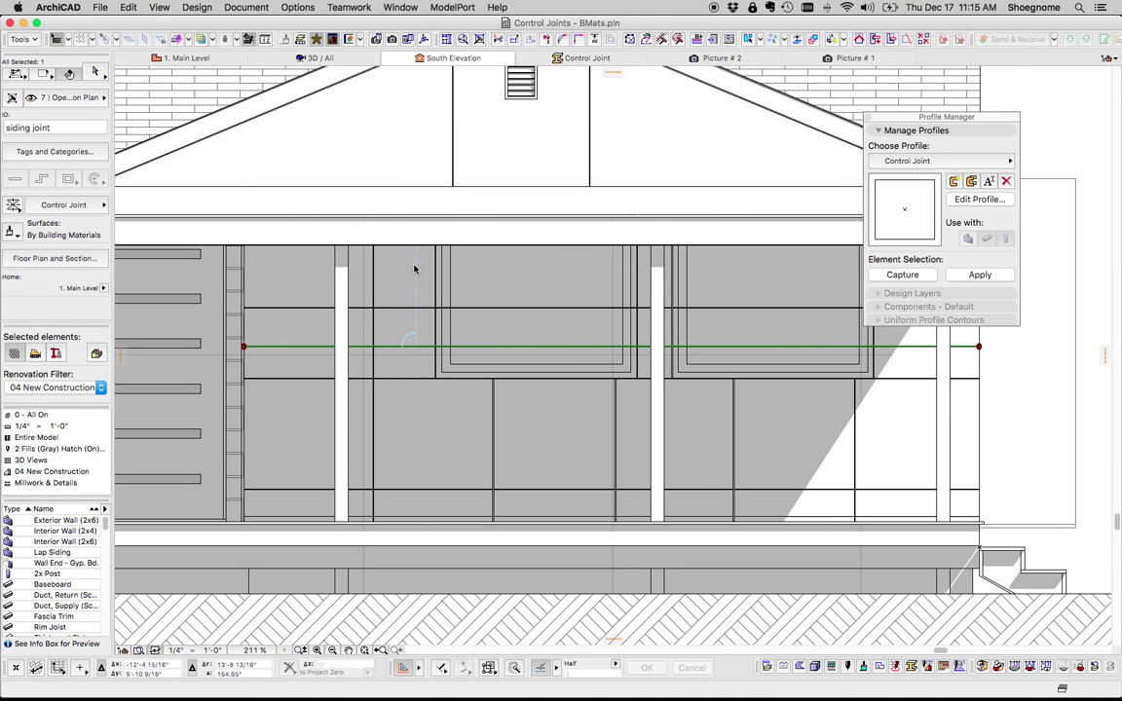
{"action": "double_click", "coordinate": [468, 255]}
{"action": "key", "text": "Escape"}
- Return to the 3D view, set the layer combination to 0 - Model - 3D and inspect the new joints beside the window
{"action": "left_click", "coordinate": [355, 61]}
{"action": "left_click", "coordinate": [356, 63]}
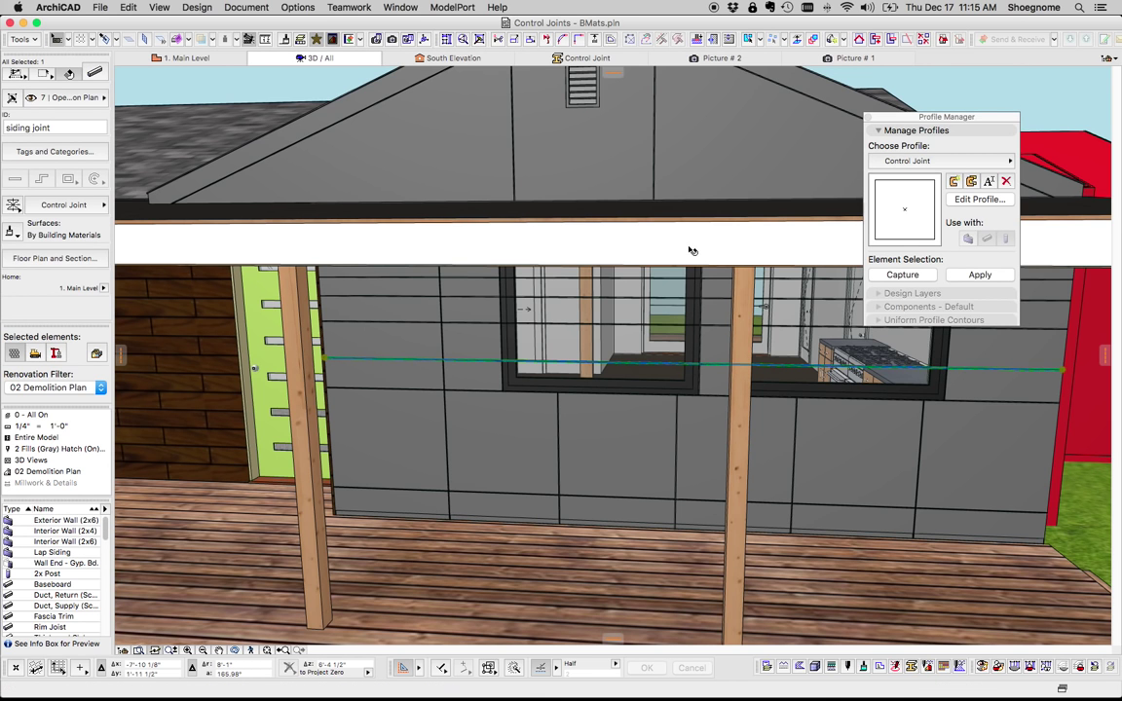
{"action": "left_click", "coordinate": [39, 414]}
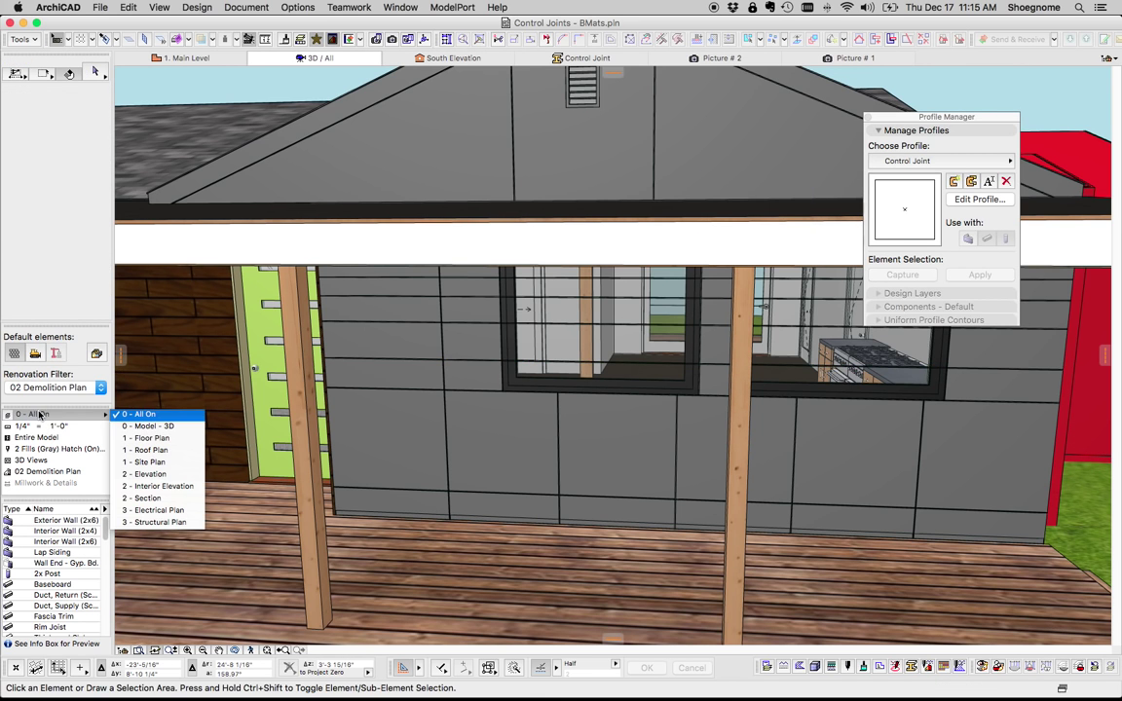
{"action": "left_click", "coordinate": [141, 426]}
{"action": "scroll", "coordinate": [583, 367], "scroll_direction": "up", "scroll_amount": 5}
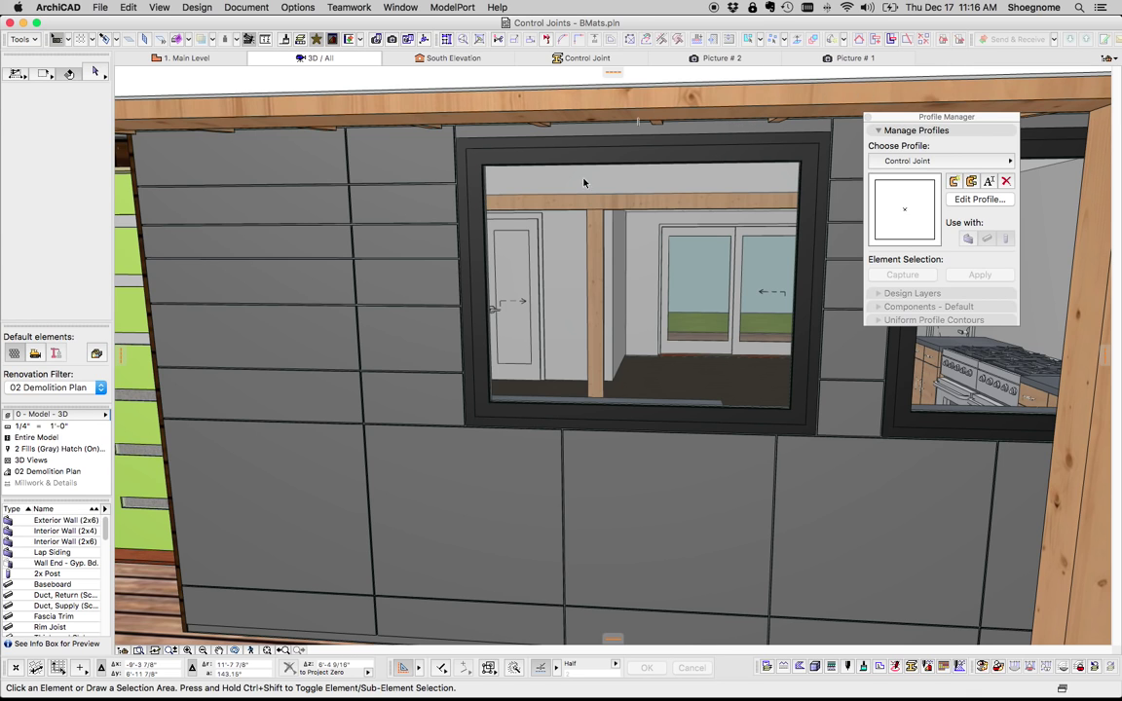
{"action": "mouse_move", "coordinate": [393, 184]}
{"action": "mouse_move", "coordinate": [766, 368]}
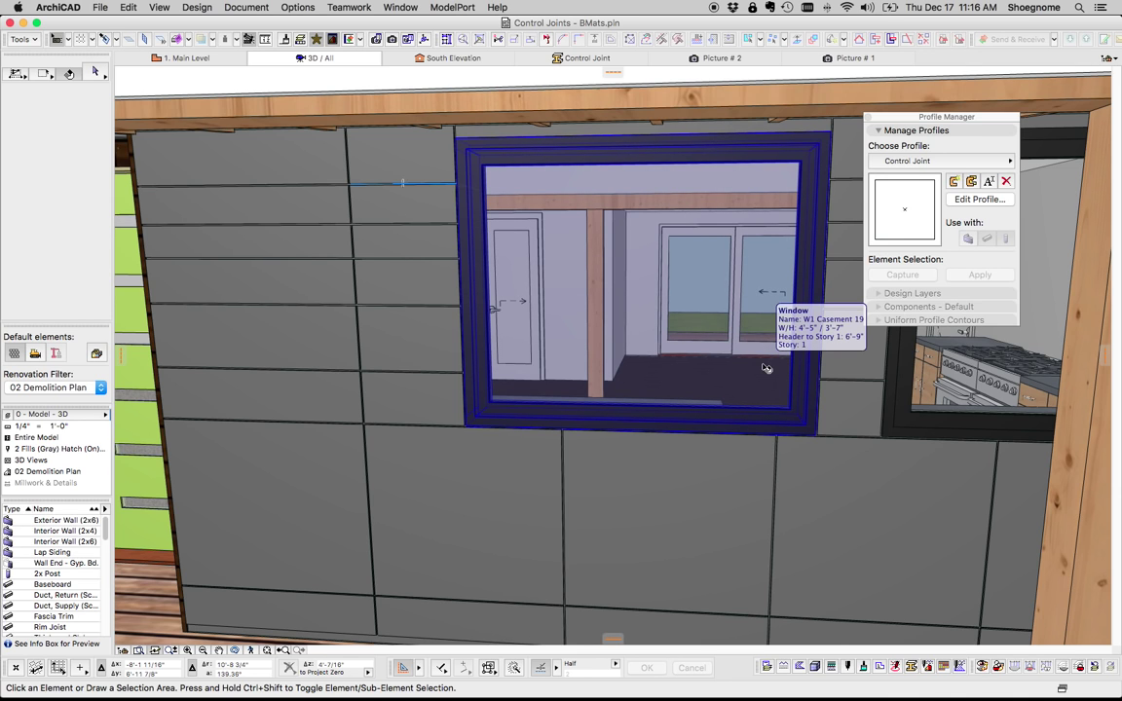
- Select the front gable wall to inspect its siding joints, clear the selection and examine the gable peak up close
{"action": "scroll", "coordinate": [767, 368], "scroll_direction": "down", "scroll_amount": 5}
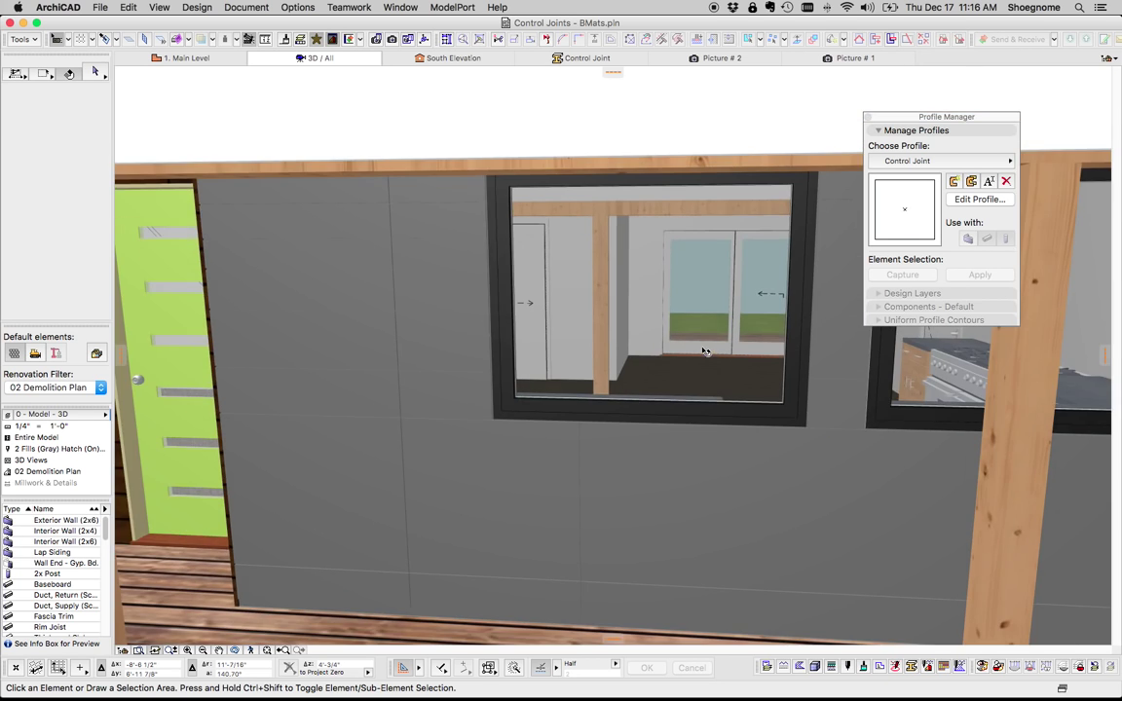
{"action": "middle_click_drag", "start_coordinate": [767, 368], "coordinate": [672, 477]}
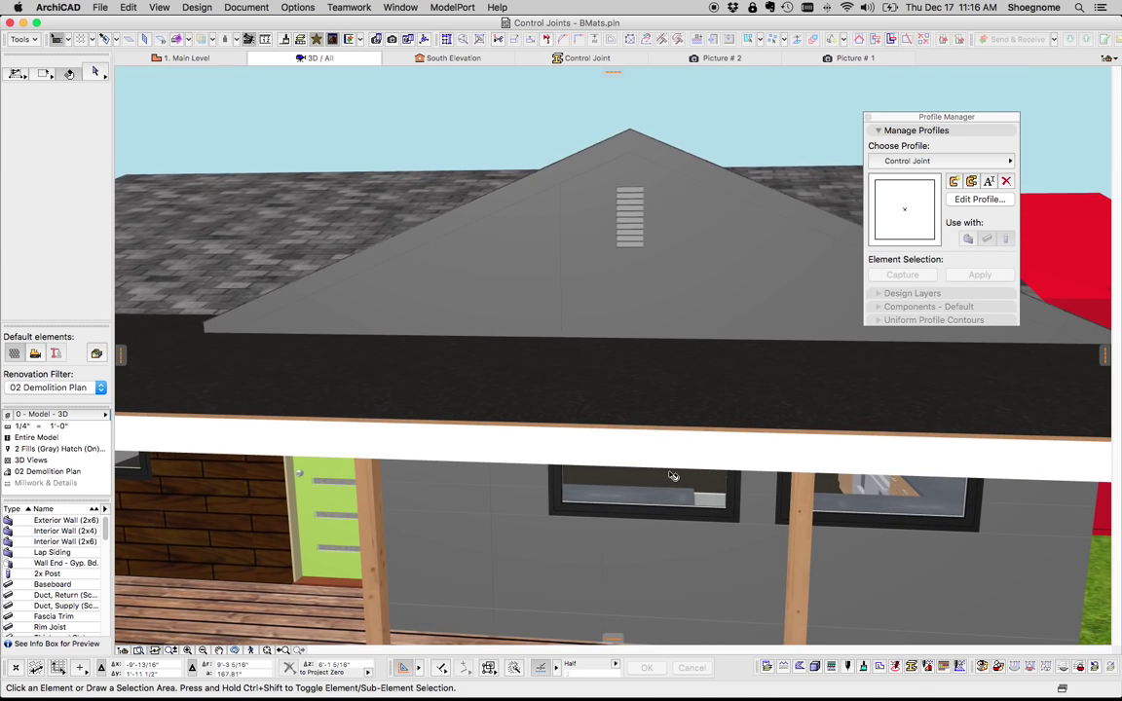
{"action": "left_click", "coordinate": [521, 209]}
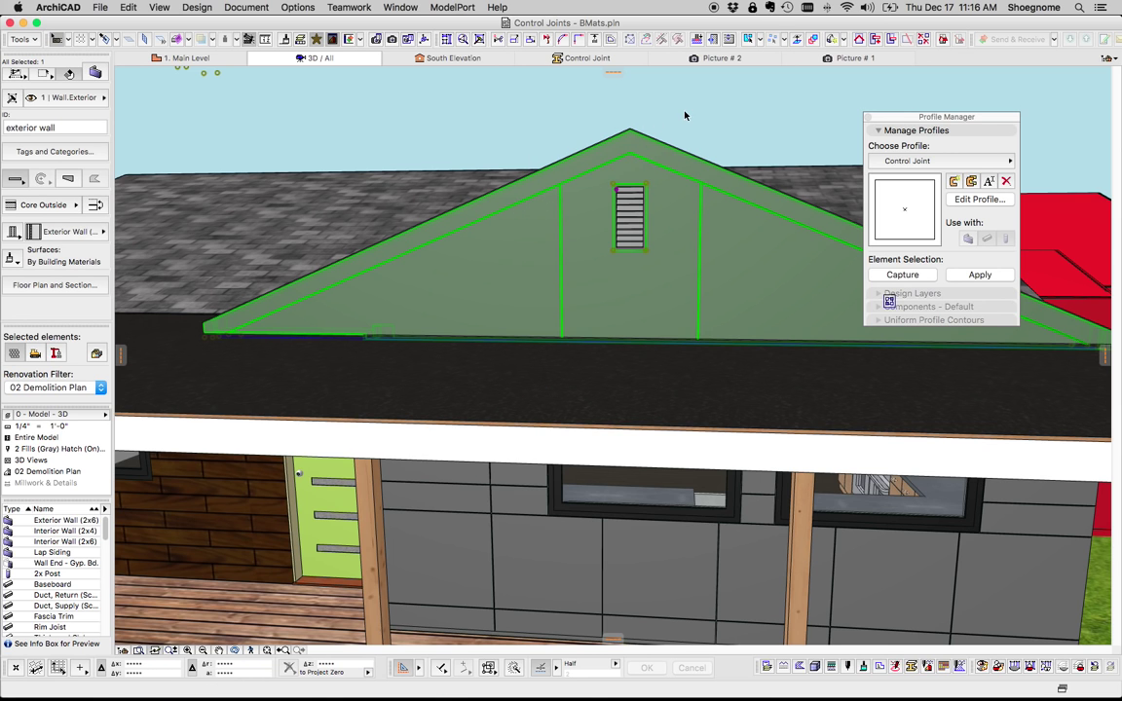
{"action": "left_click", "coordinate": [616, 100]}
{"action": "left_click", "coordinate": [584, 180]}
{"action": "key", "text": "Escape"}
{"action": "scroll", "coordinate": [624, 132], "scroll_direction": "up", "scroll_amount": 5}
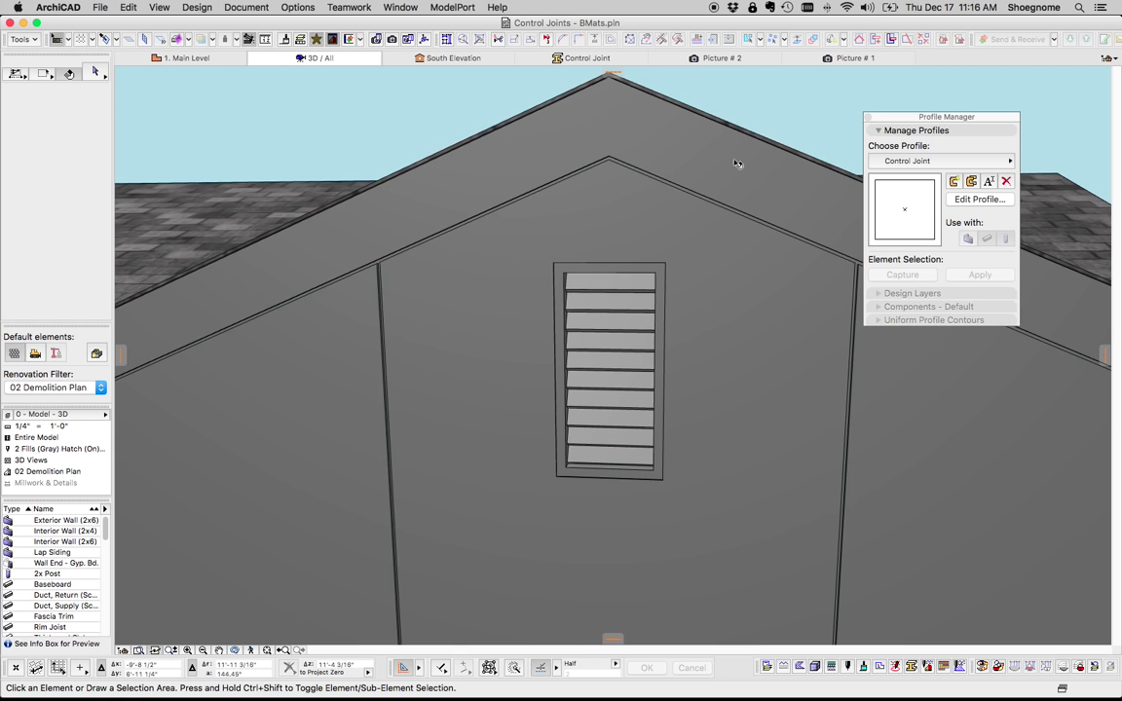
- Set the layer combination to 0 - All On, inspect the sloped siding joint beam along the gable, and deselect it
{"action": "left_click", "coordinate": [59, 419]}
{"action": "left_click", "coordinate": [68, 407]}
{"action": "left_click", "coordinate": [591, 169]}
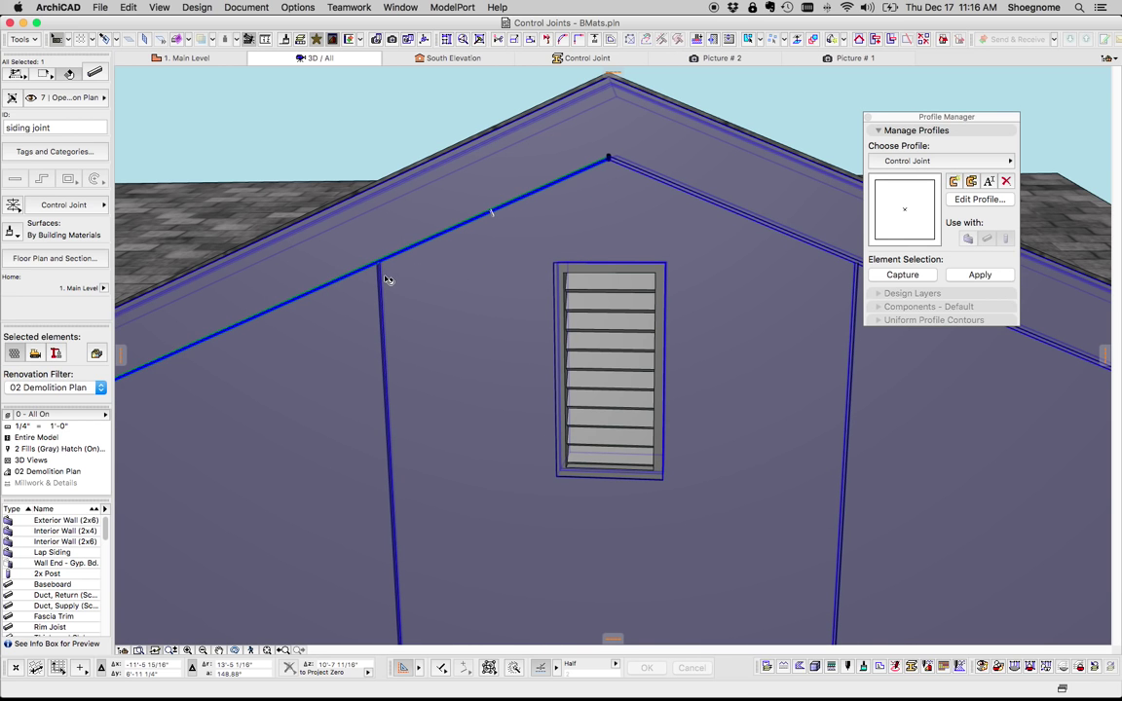
{"action": "middle_click_drag", "start_coordinate": [409, 257], "coordinate": [516, 219]}
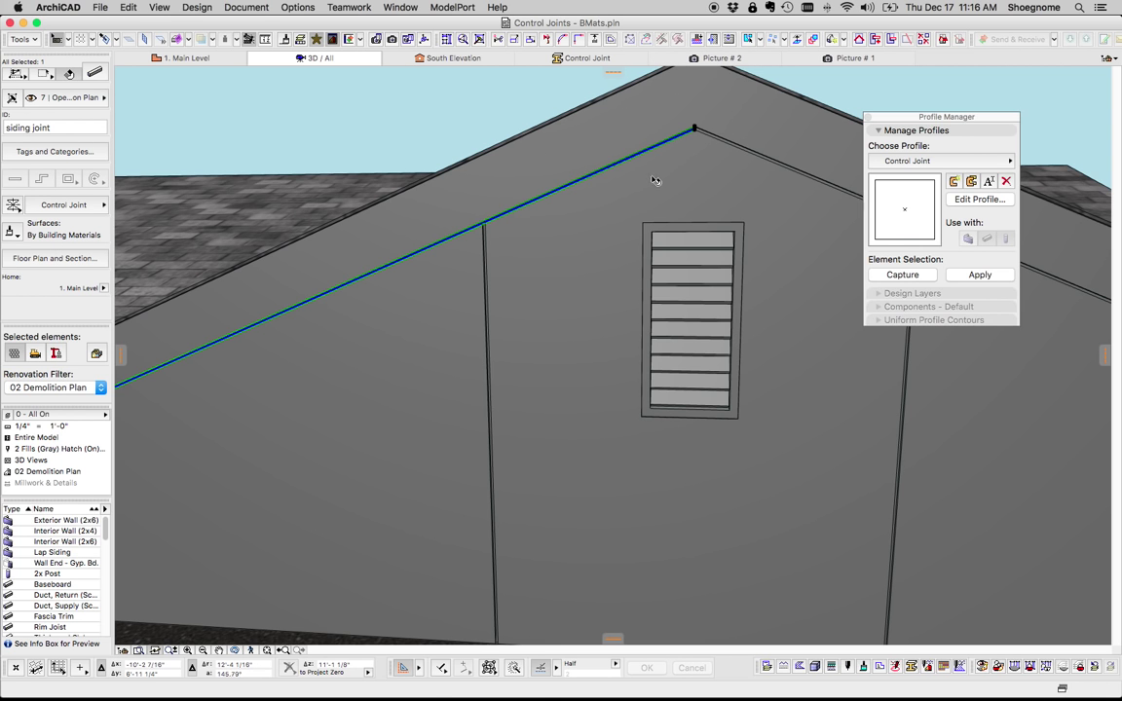
{"action": "scroll", "coordinate": [652, 180], "scroll_direction": "down", "scroll_amount": 10}
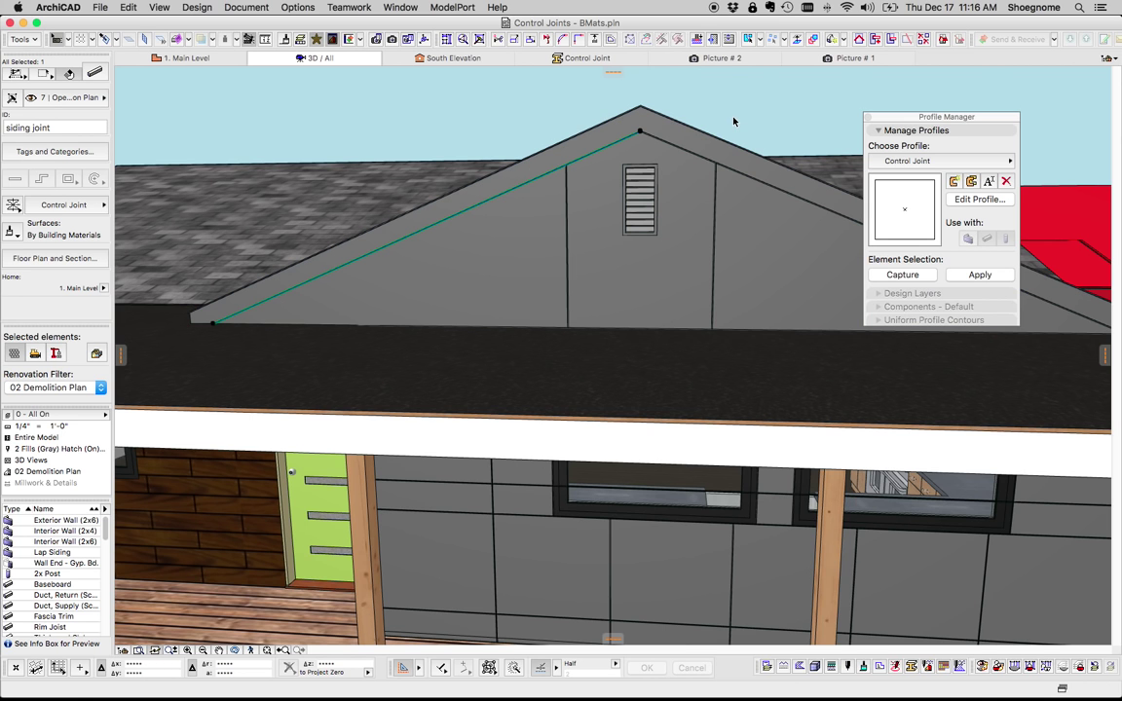
{"action": "left_click", "coordinate": [747, 111]}
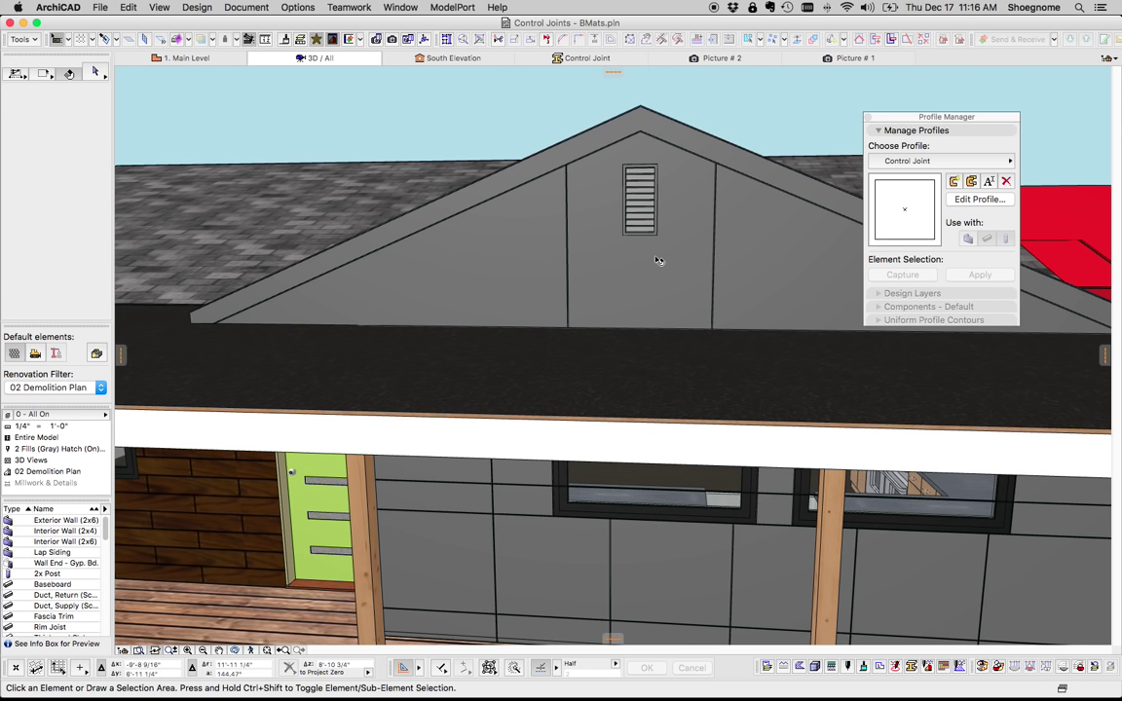
- View the whole gable and porch wall in 3D and set the layer combination to 0 - Model - 3D
{"action": "scroll", "coordinate": [659, 260], "scroll_direction": "down", "scroll_amount": 1}
{"action": "middle_click_drag", "start_coordinate": [657, 262], "coordinate": [624, 242]}
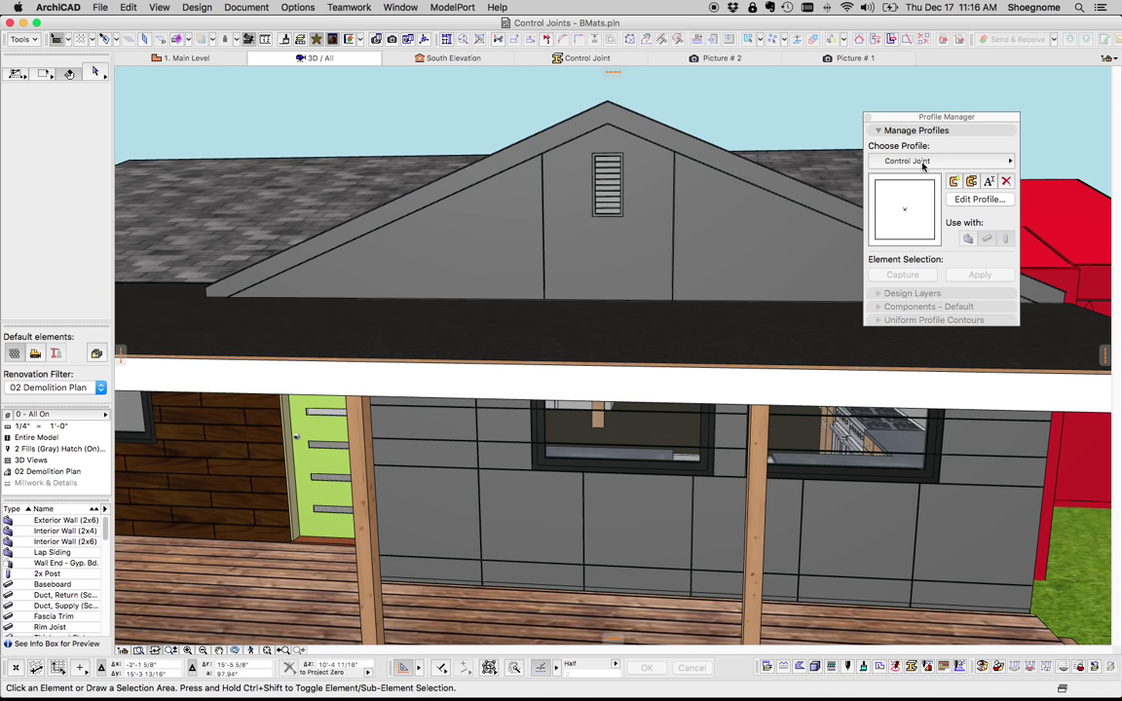
{"action": "middle_click_drag", "start_coordinate": [865, 238], "coordinate": [586, 374], "text": "shift"}
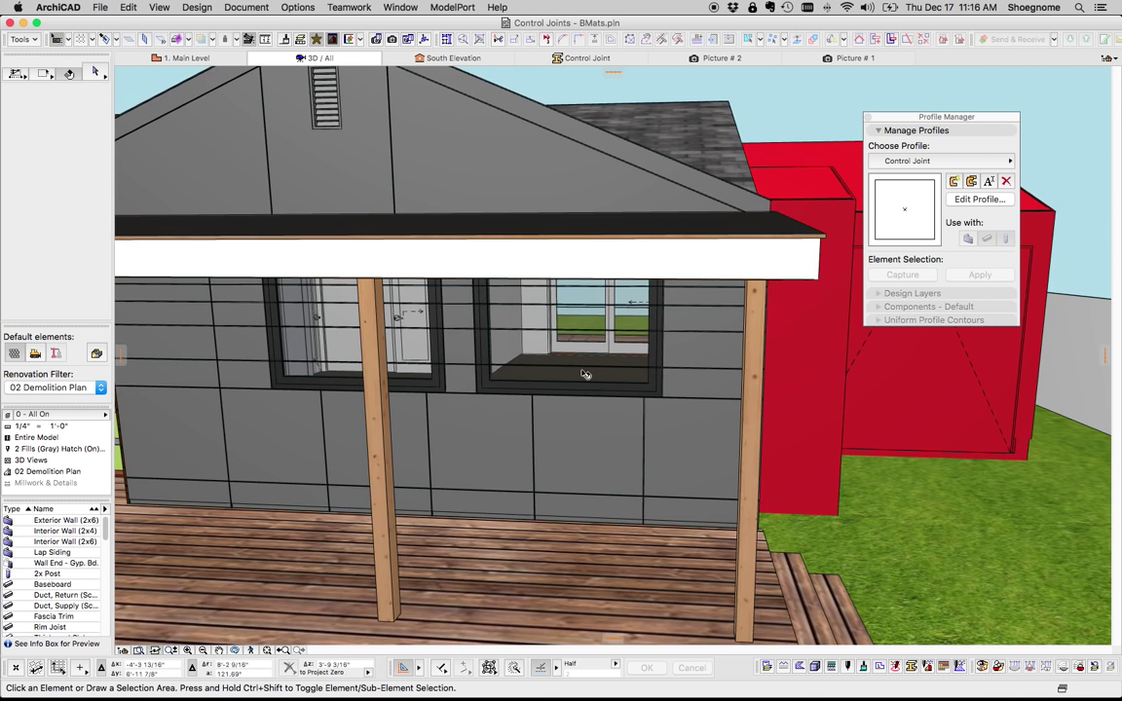
{"action": "scroll", "coordinate": [585, 374], "scroll_direction": "up", "scroll_amount": 3}
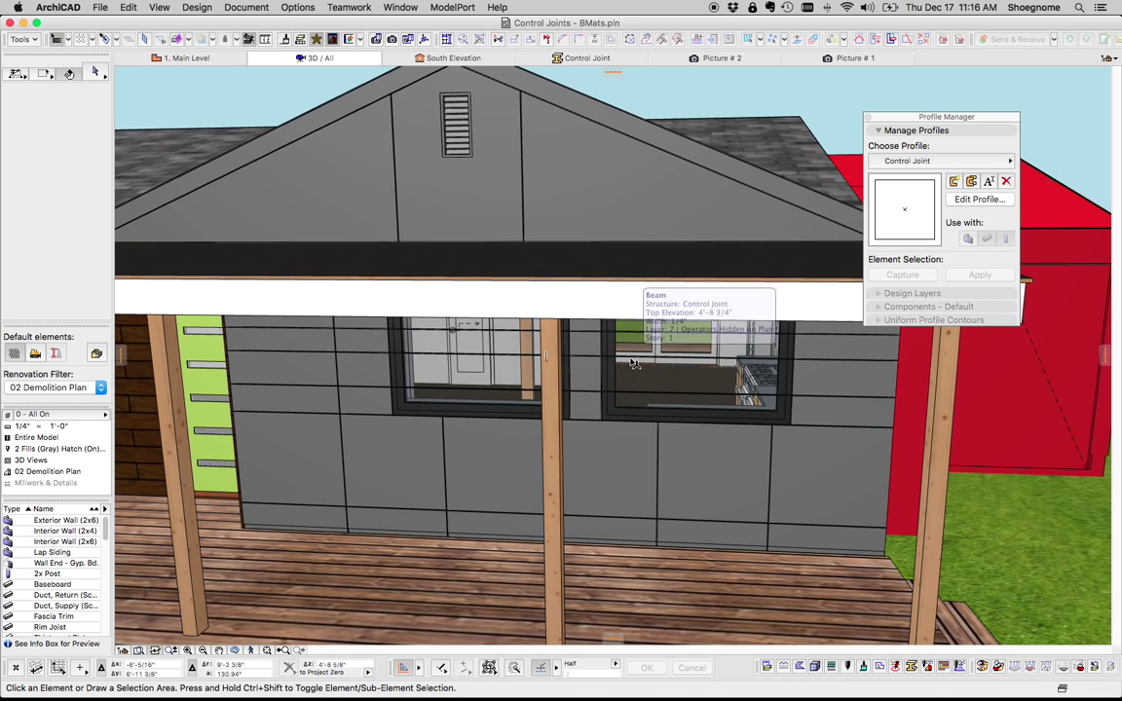
{"action": "left_click", "coordinate": [47, 417]}
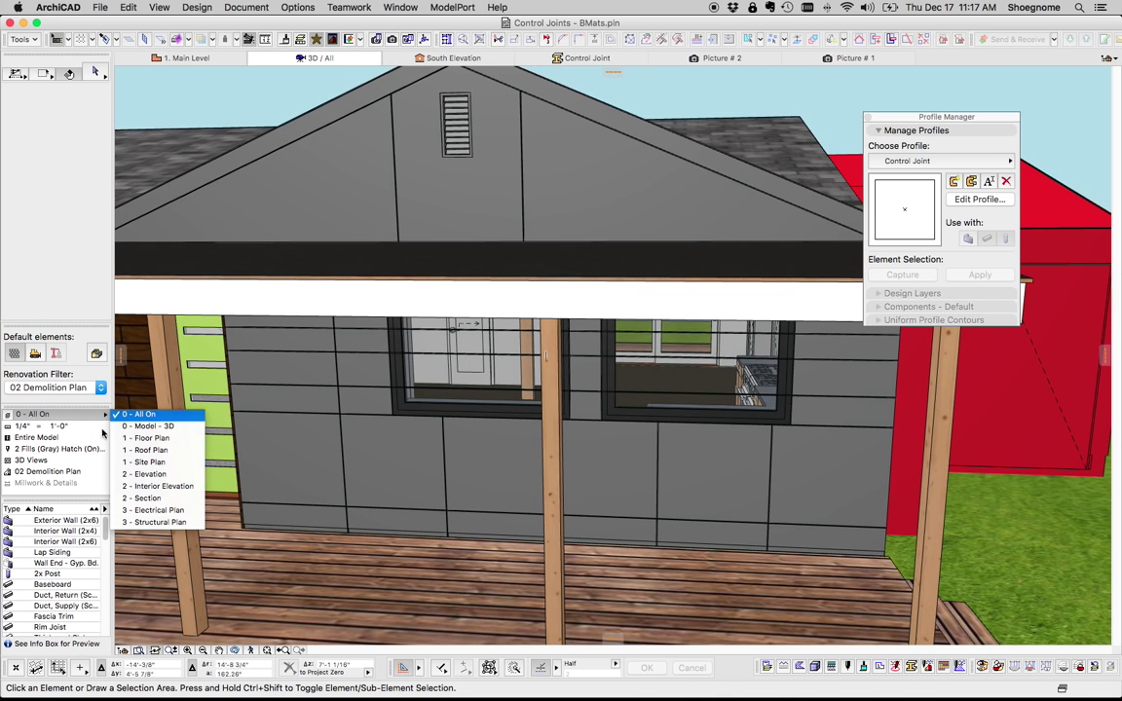
{"action": "left_click", "coordinate": [151, 429]}
{"action": "scroll", "coordinate": [526, 120], "scroll_direction": "up", "scroll_amount": 5}
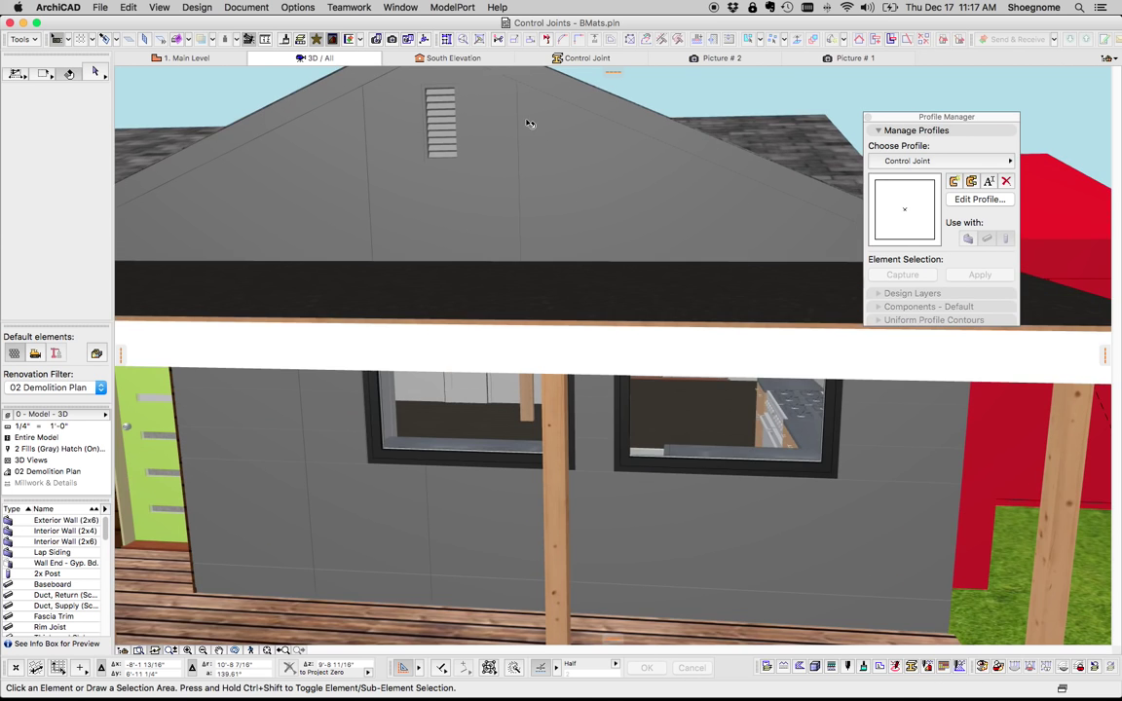
- Examine the siding joints on the gable up close and open the Control Joint profile for editing
{"action": "scroll", "coordinate": [505, 268], "scroll_direction": "up", "scroll_amount": 5}
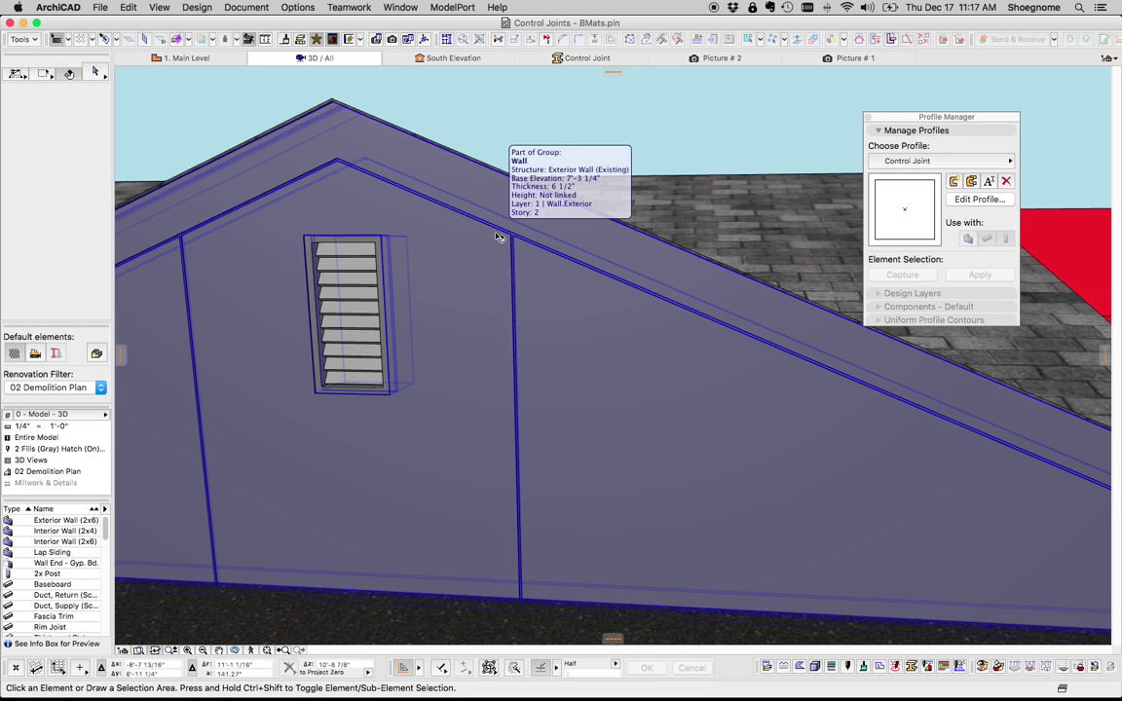
{"action": "scroll", "coordinate": [614, 268], "scroll_direction": "down", "scroll_amount": 5}
{"action": "scroll", "coordinate": [620, 269], "scroll_direction": "down", "scroll_amount": 5}
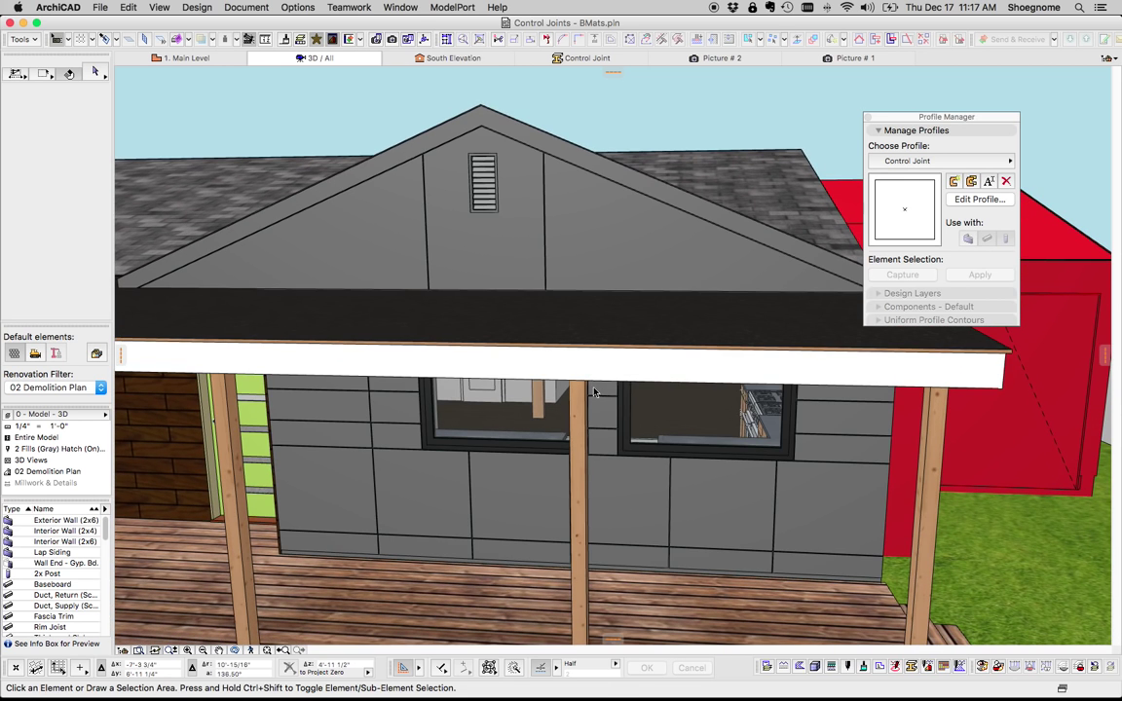
{"action": "left_click", "coordinate": [961, 199]}
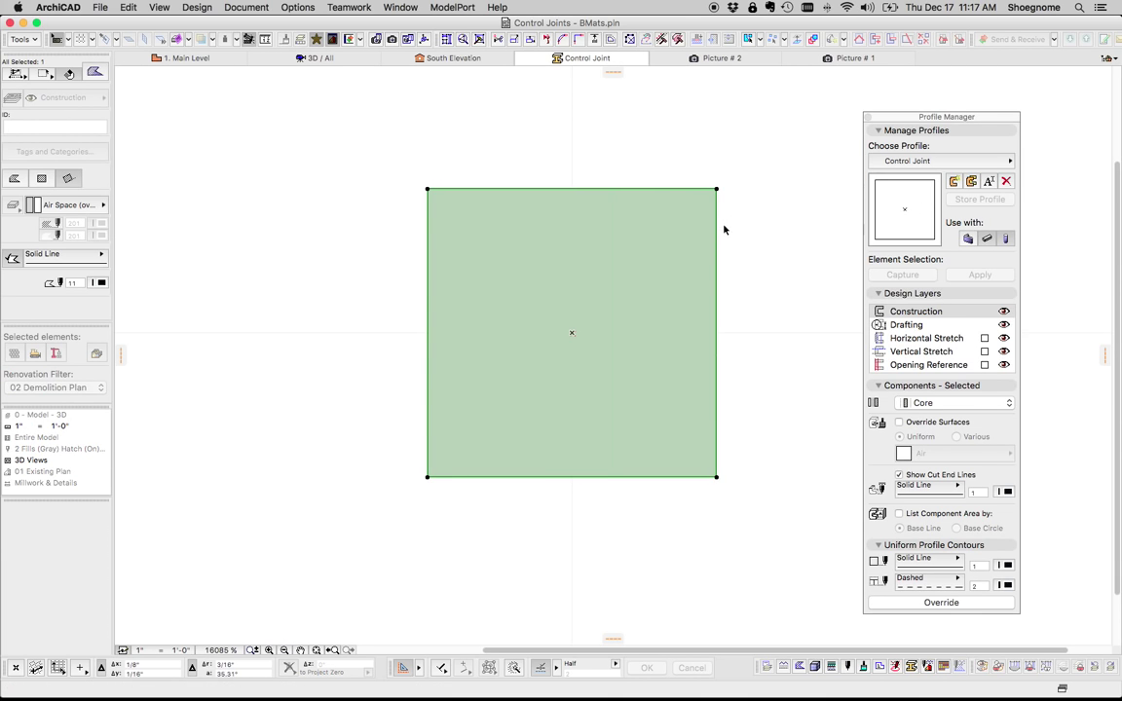
{"action": "left_click", "coordinate": [717, 232]}
{"action": "scroll", "coordinate": [726, 228], "scroll_direction": "down", "scroll_amount": 5}
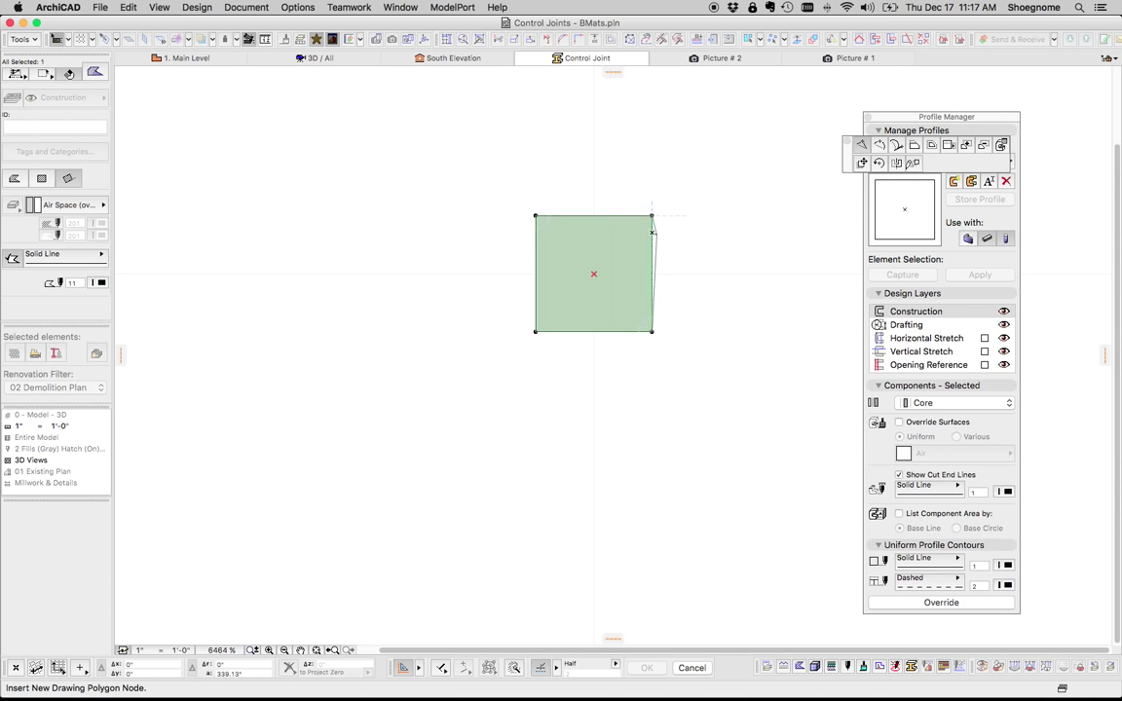
{"action": "left_click", "coordinate": [918, 147]}
{"action": "key", "text": "Escape"}
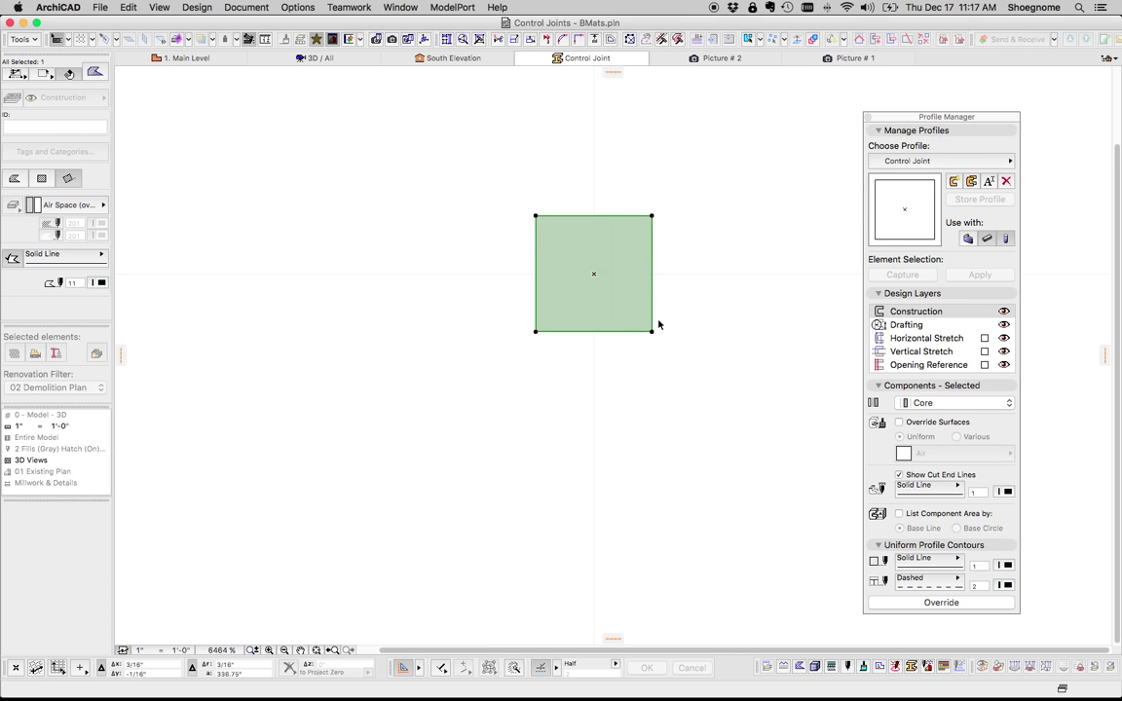
- Move both lower corners of the Control Joint profile outward to make a wide trapezoid and store the profile
{"action": "left_click", "coordinate": [651, 328]}
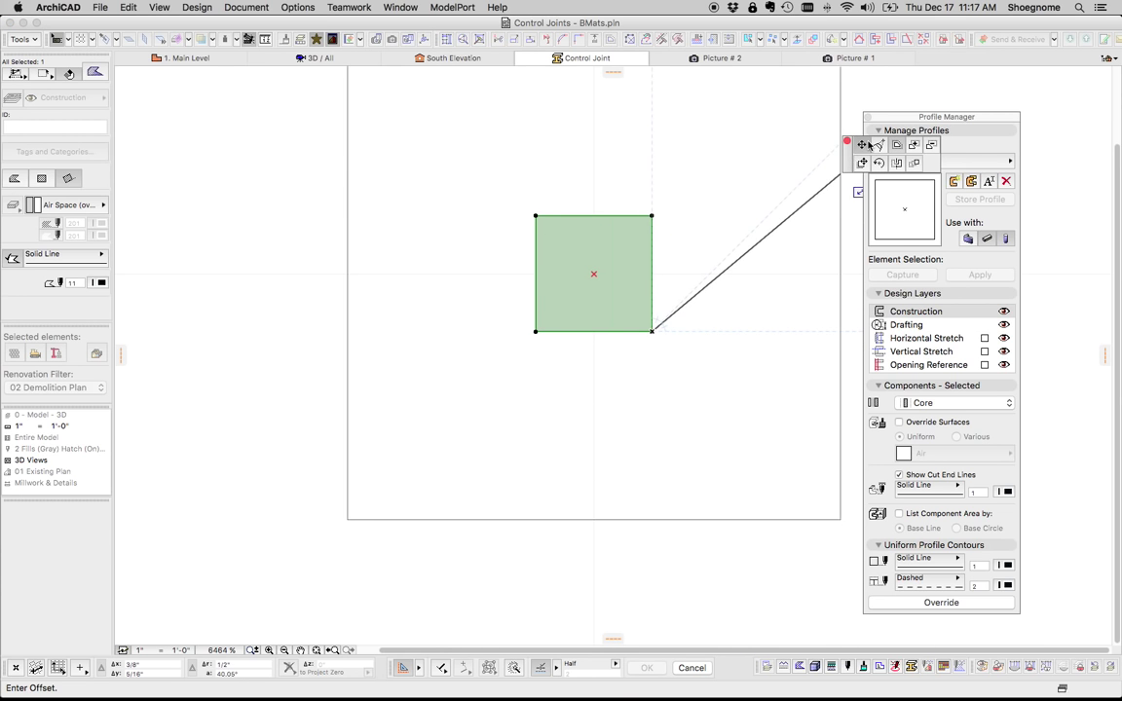
{"action": "left_click", "coordinate": [795, 329]}
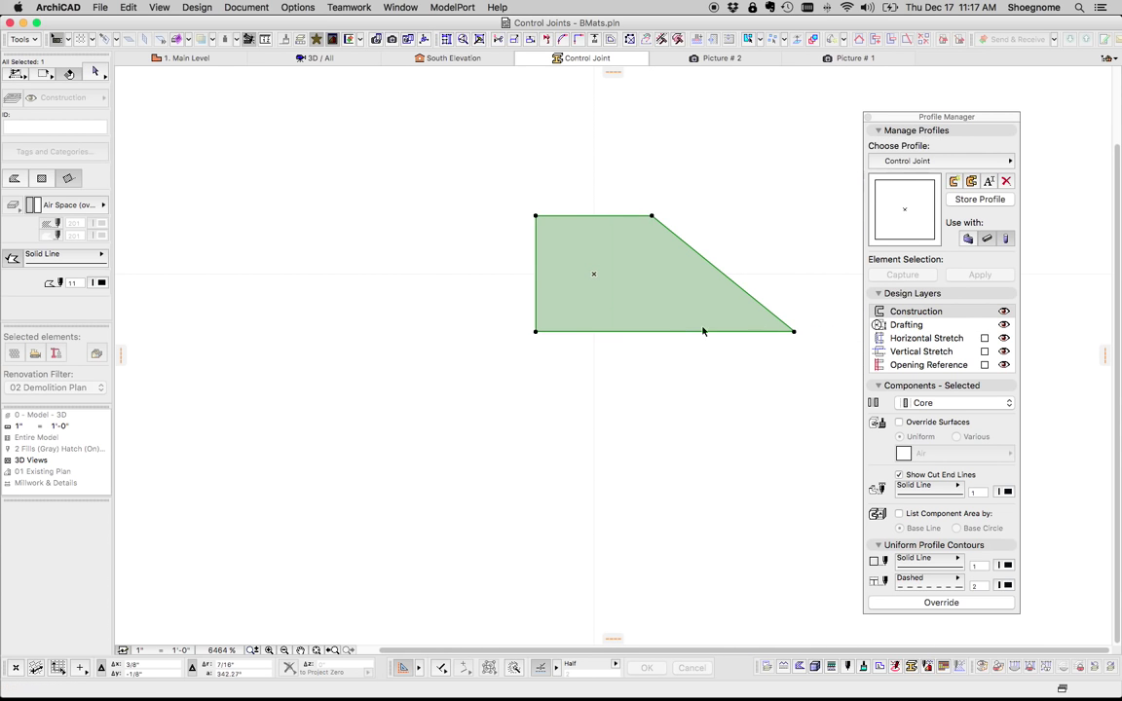
{"action": "left_click", "coordinate": [535, 332]}
{"action": "left_click", "coordinate": [452, 331]}
{"action": "key", "text": "Escape"}
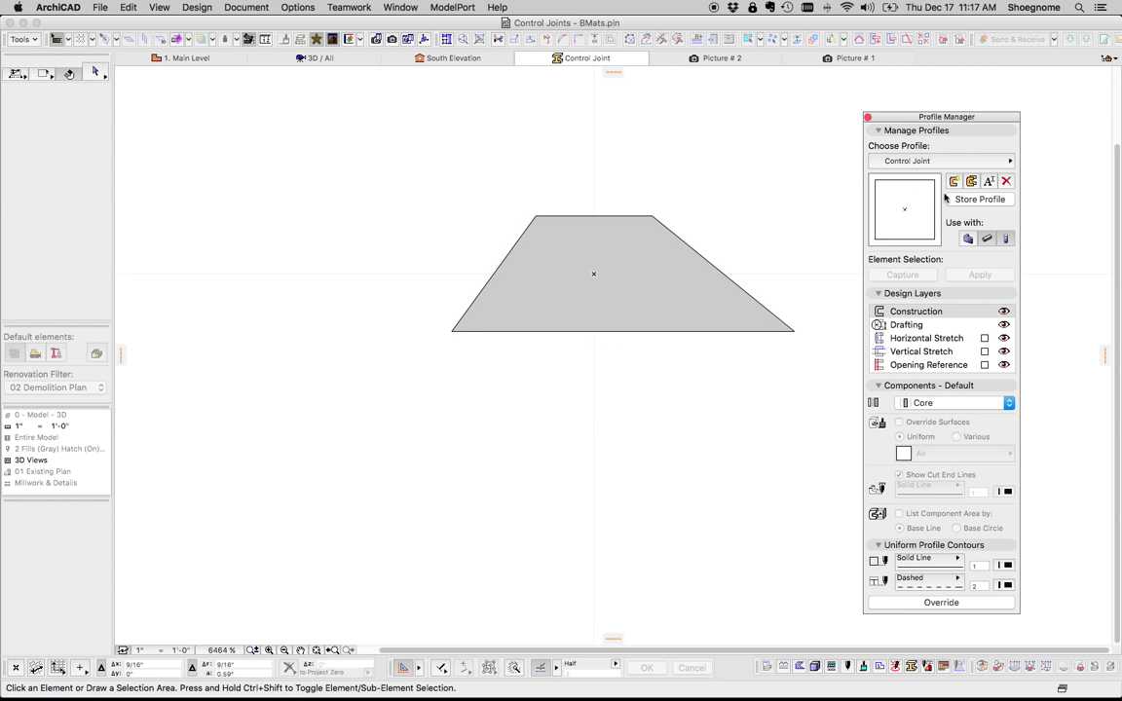
{"action": "left_click", "coordinate": [964, 199]}
- Return to the 3D view and inspect how the widened profile cuts the vertical and sloped gable joints
{"action": "left_click", "coordinate": [438, 57]}
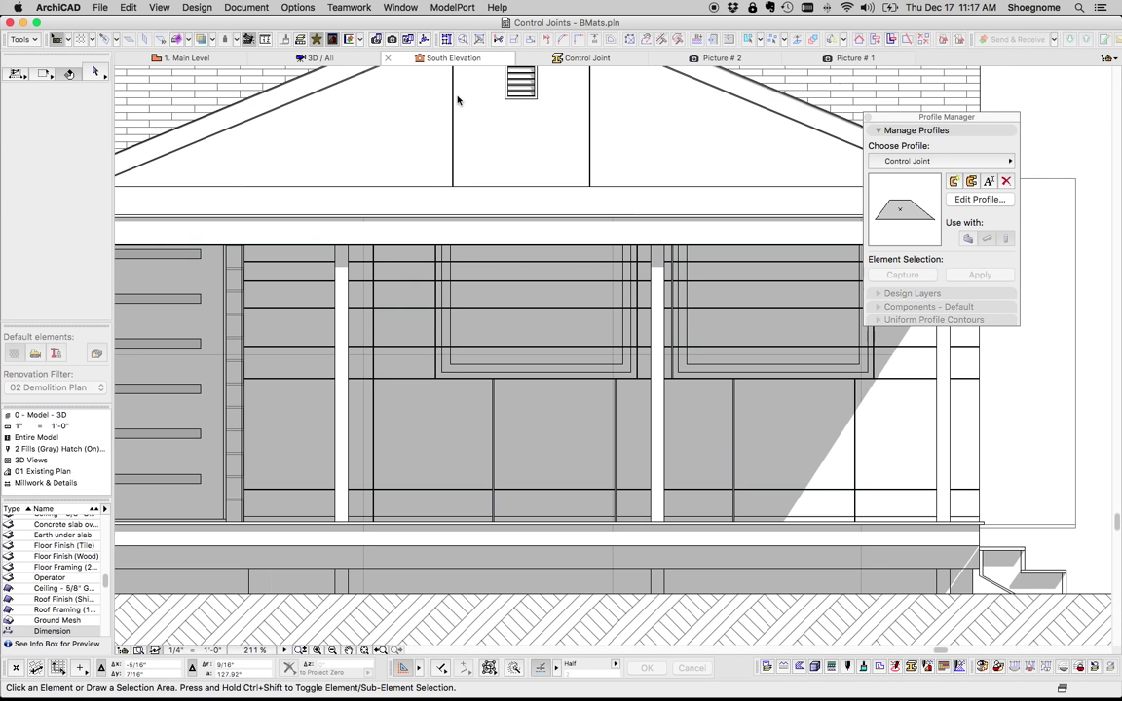
{"action": "key", "text": "F3"}
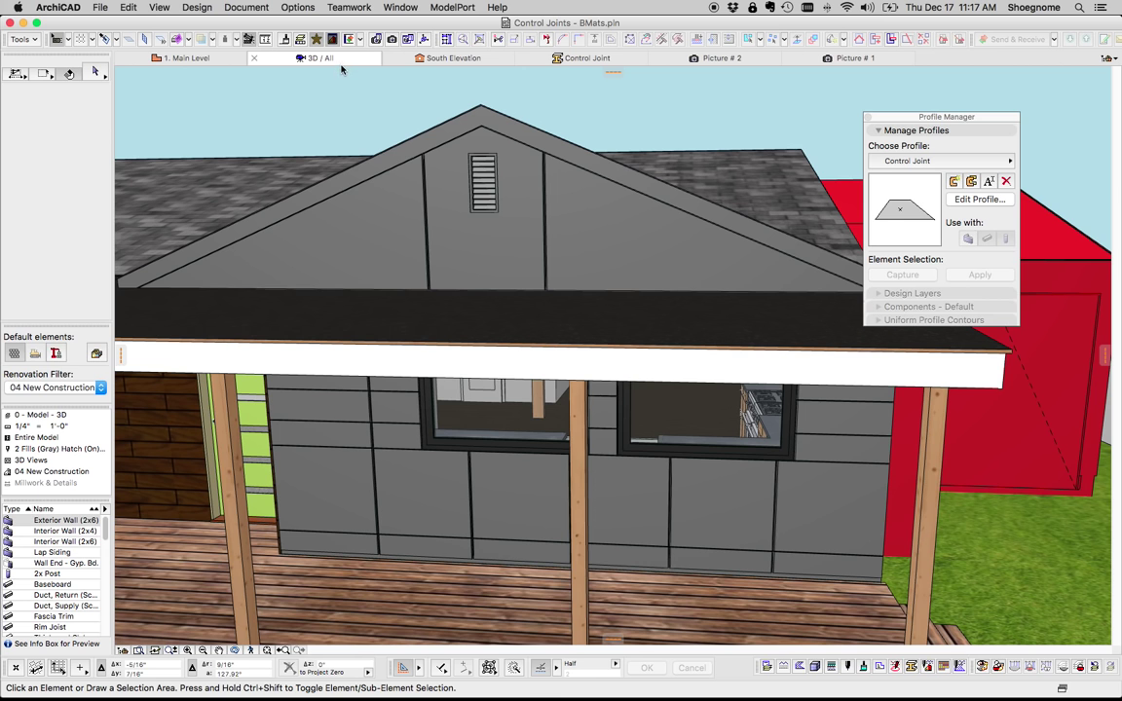
{"action": "scroll", "coordinate": [513, 303], "scroll_direction": "up", "scroll_amount": 10}
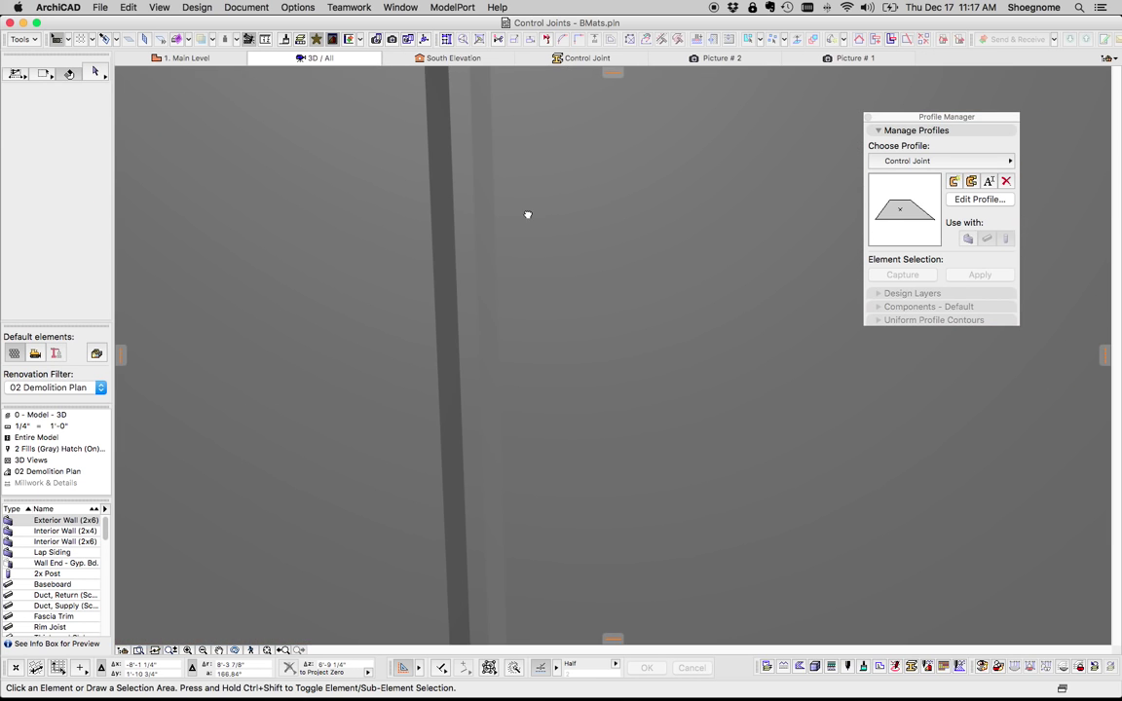
{"action": "scroll", "coordinate": [497, 234], "scroll_direction": "down", "scroll_amount": 10}
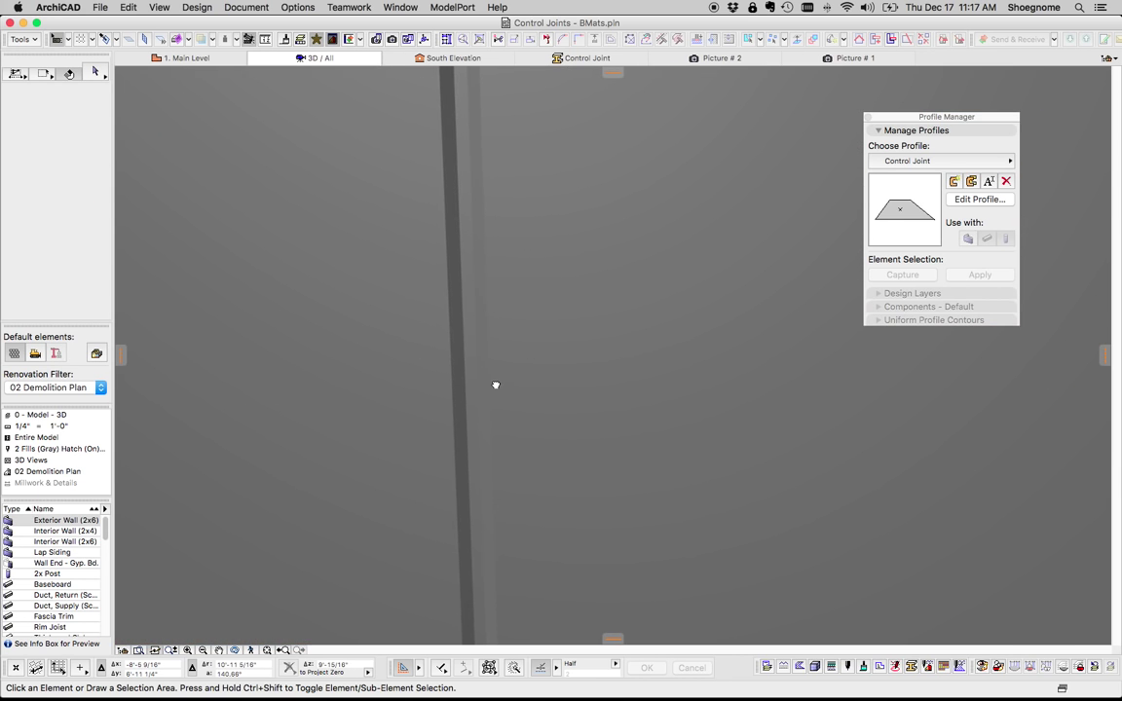
{"action": "scroll", "coordinate": [497, 236], "scroll_direction": "up", "scroll_amount": 15}
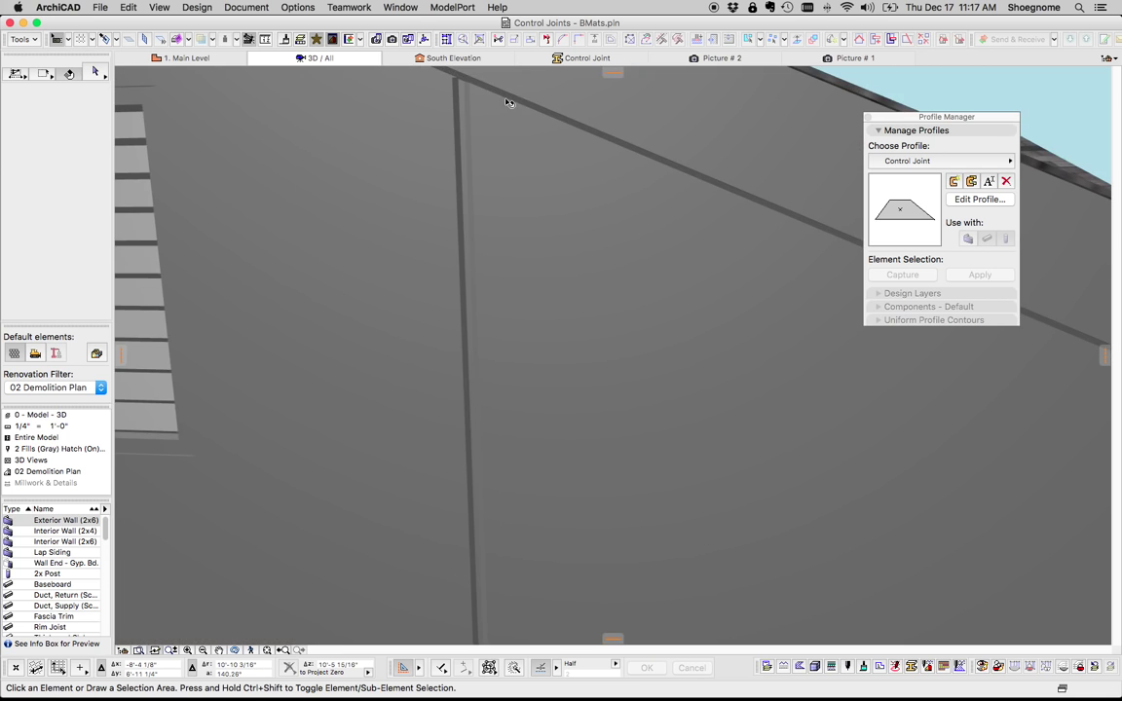
{"action": "scroll", "coordinate": [468, 147], "scroll_direction": "down", "scroll_amount": 10}
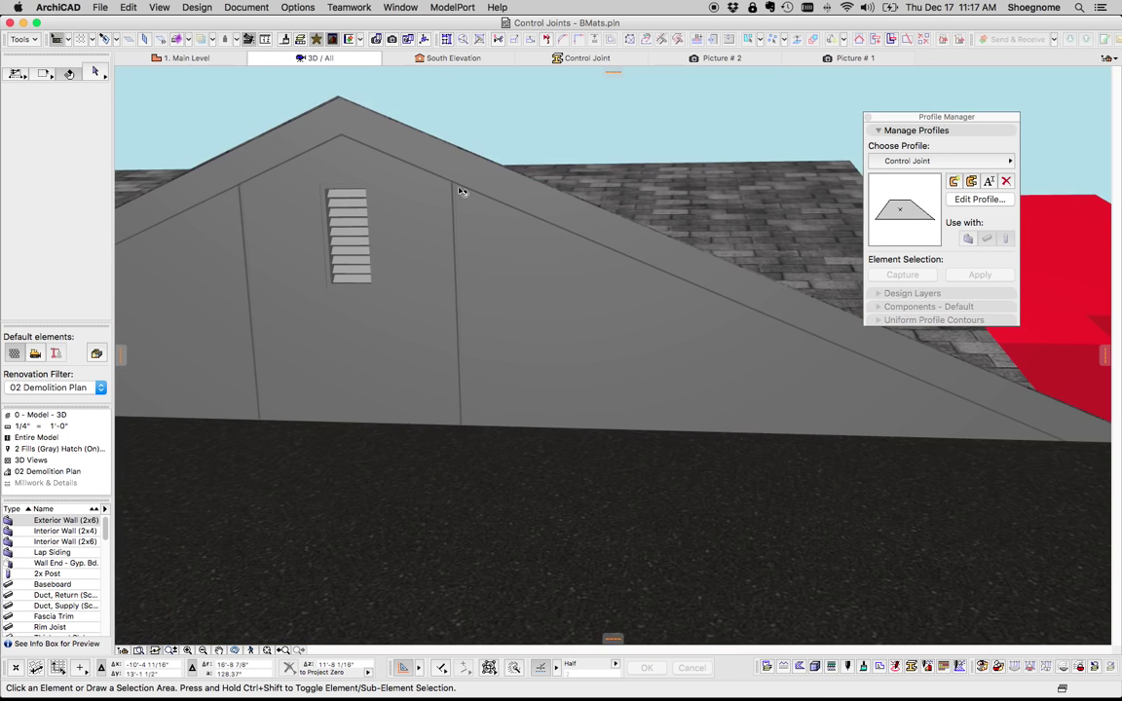
{"action": "scroll", "coordinate": [460, 191], "scroll_direction": "down", "scroll_amount": 2}
- Examine the widened vertical siding joint below the porch window
{"action": "middle_click_drag", "start_coordinate": [454, 361], "coordinate": [458, 78]}
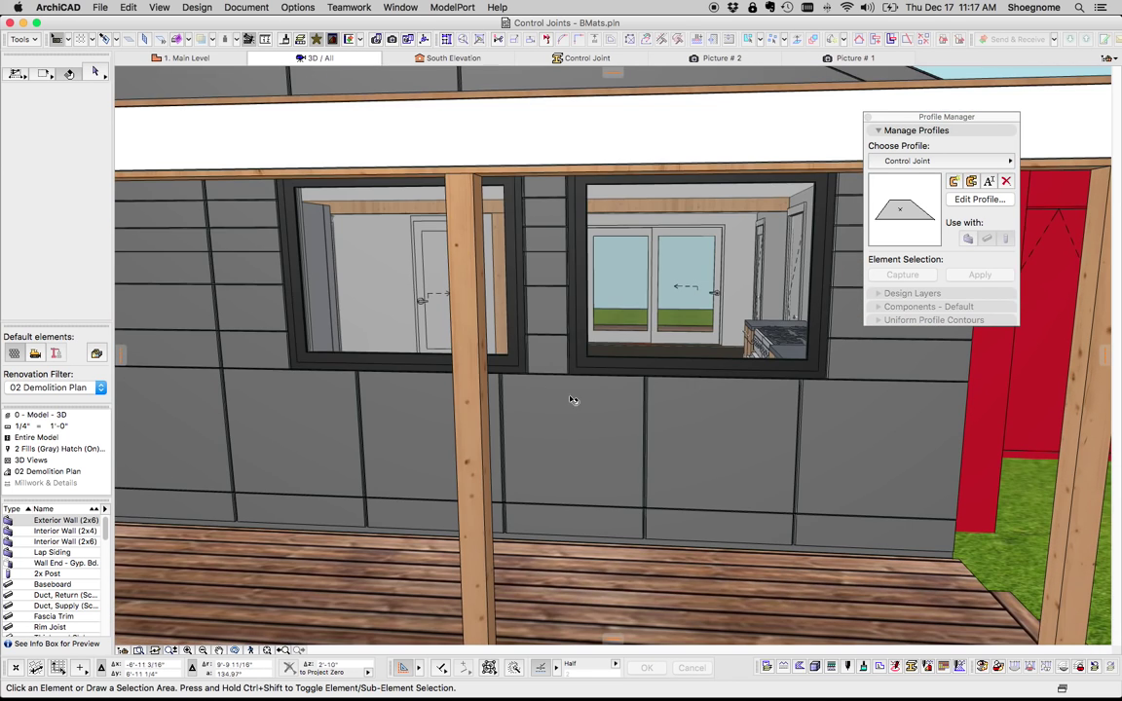
{"action": "scroll", "coordinate": [633, 399], "scroll_direction": "up", "scroll_amount": 5}
{"action": "scroll", "coordinate": [674, 357], "scroll_direction": "up", "scroll_amount": 5}
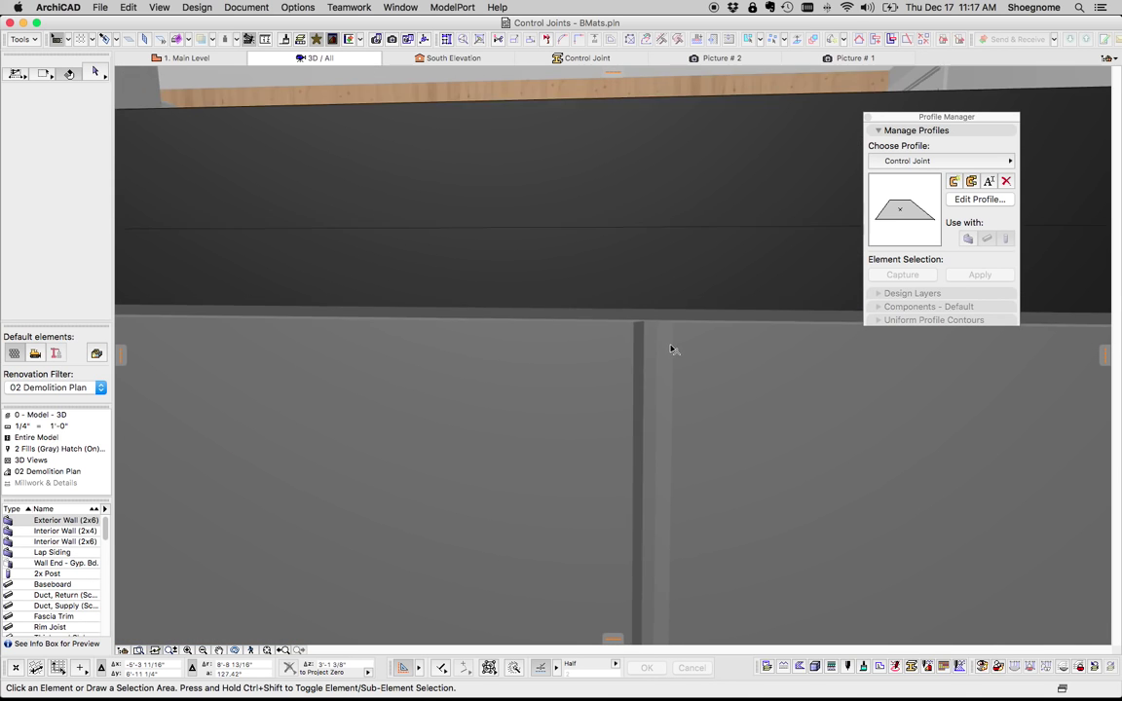
{"action": "scroll", "coordinate": [671, 353], "scroll_direction": "down", "scroll_amount": 5}
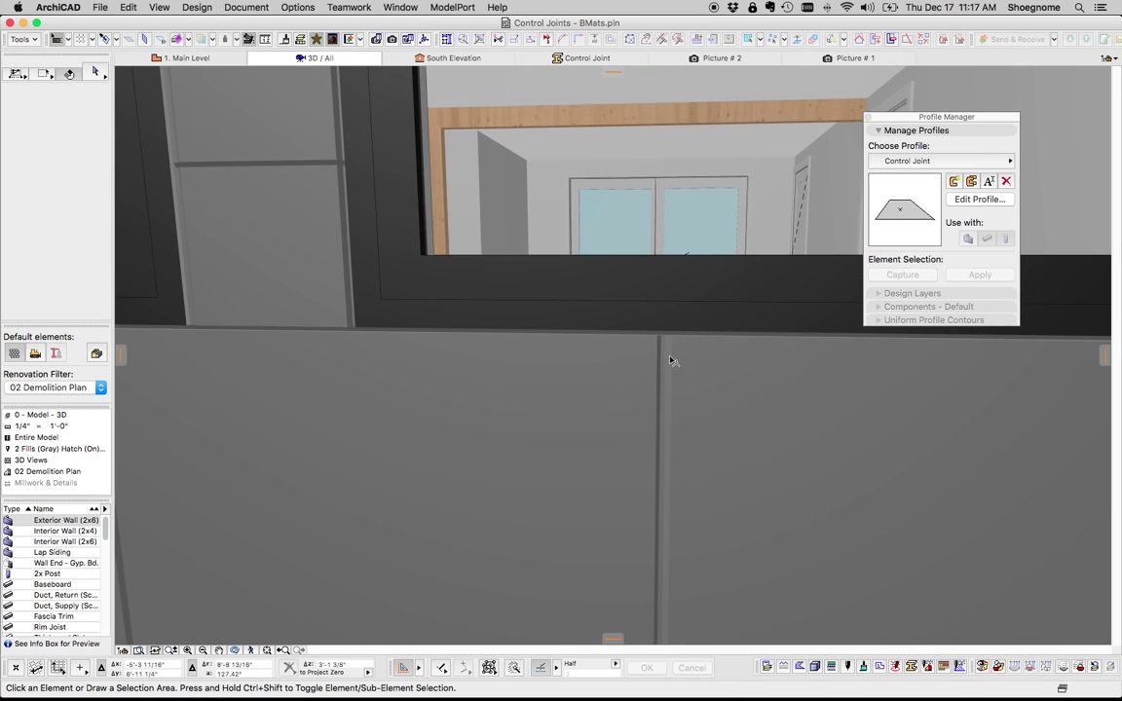
- Move both lower corners of the Control Joint profile inward so it tapers toward its base, and store the profile
{"action": "left_click", "coordinate": [981, 202]}
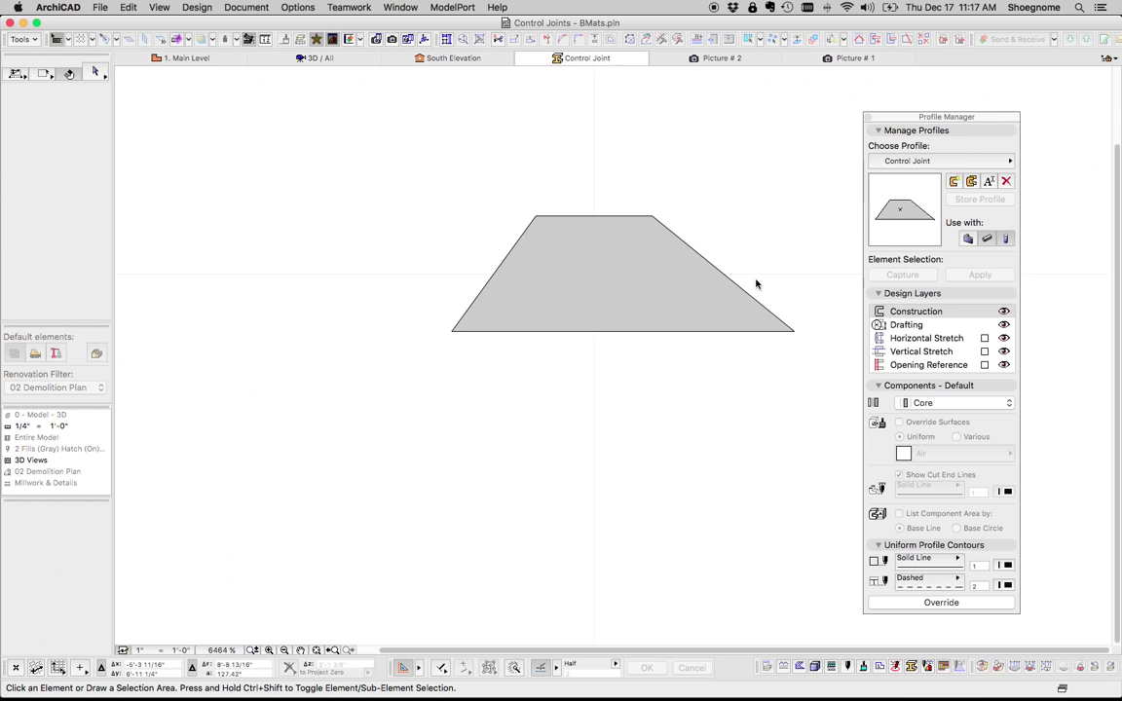
{"action": "left_click", "coordinate": [751, 330]}
{"action": "left_click", "coordinate": [795, 332]}
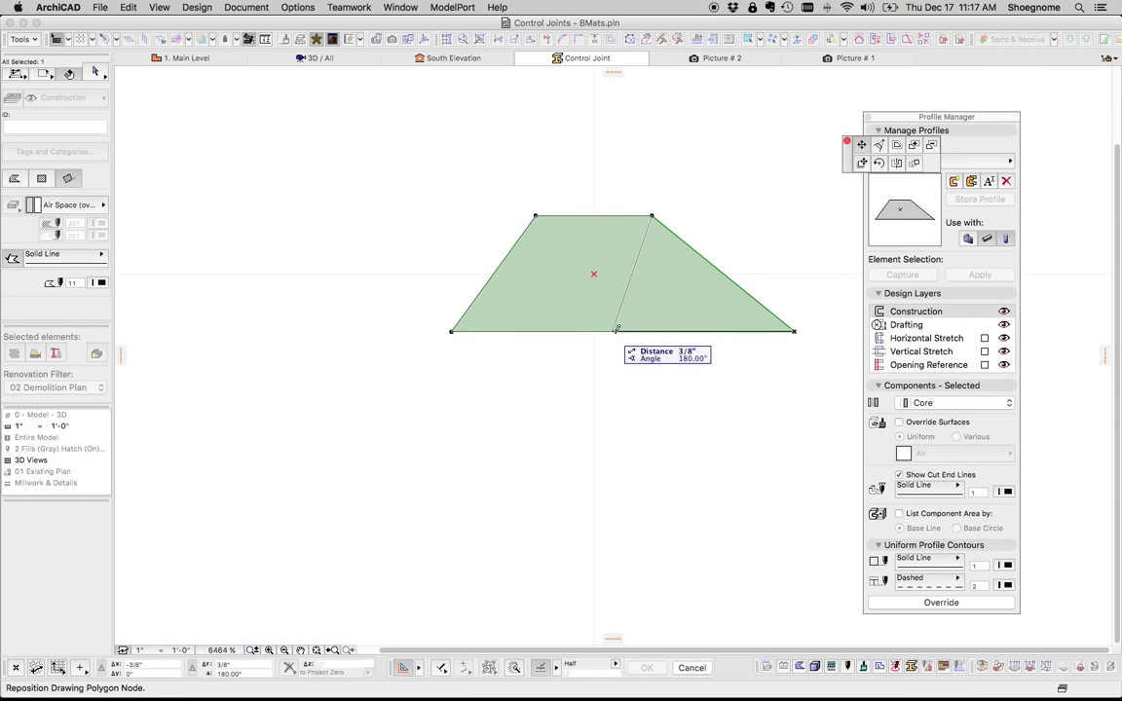
{"action": "left_click", "coordinate": [627, 331]}
{"action": "left_click", "coordinate": [453, 330]}
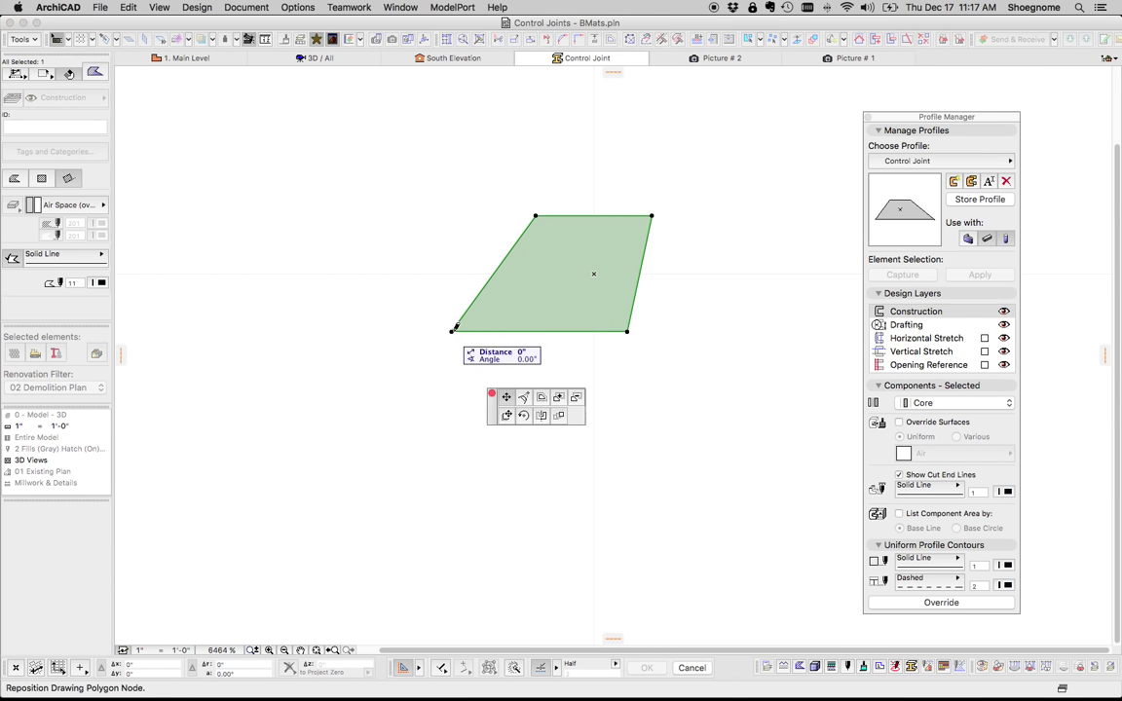
{"action": "left_click", "coordinate": [566, 331]}
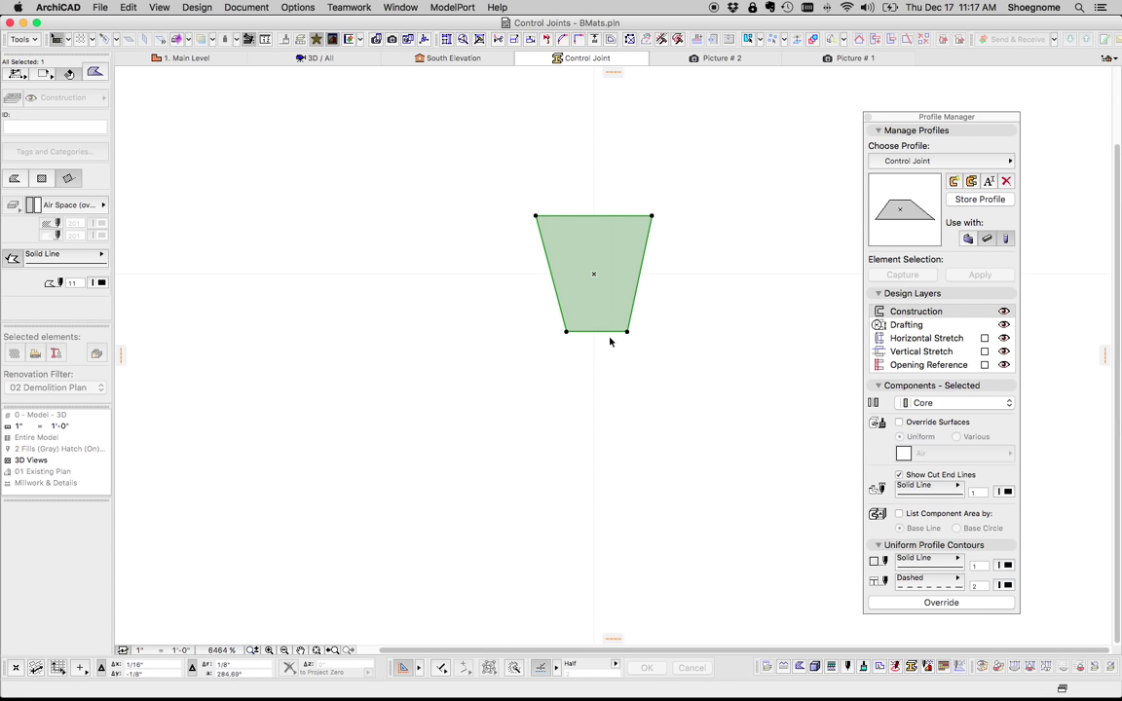
{"action": "key", "text": "super+z"}
{"action": "left_click", "coordinate": [454, 331]}
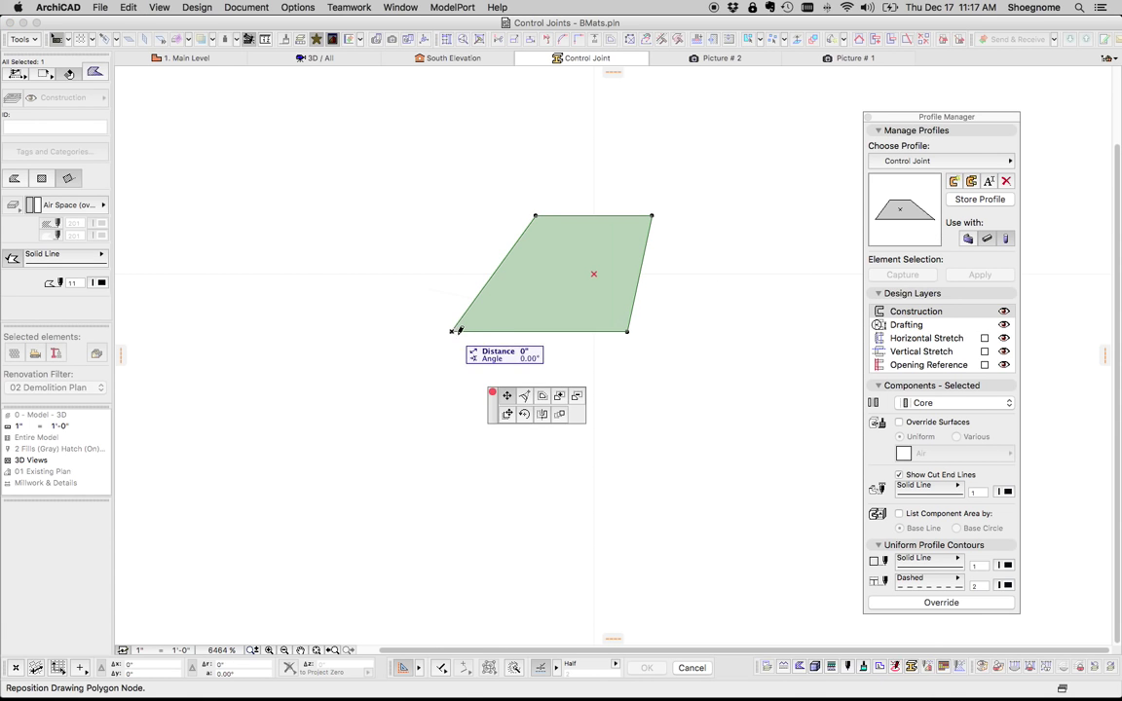
{"action": "left_click", "coordinate": [564, 331]}
{"action": "key", "text": "Escape"}
{"action": "left_click", "coordinate": [972, 203]}
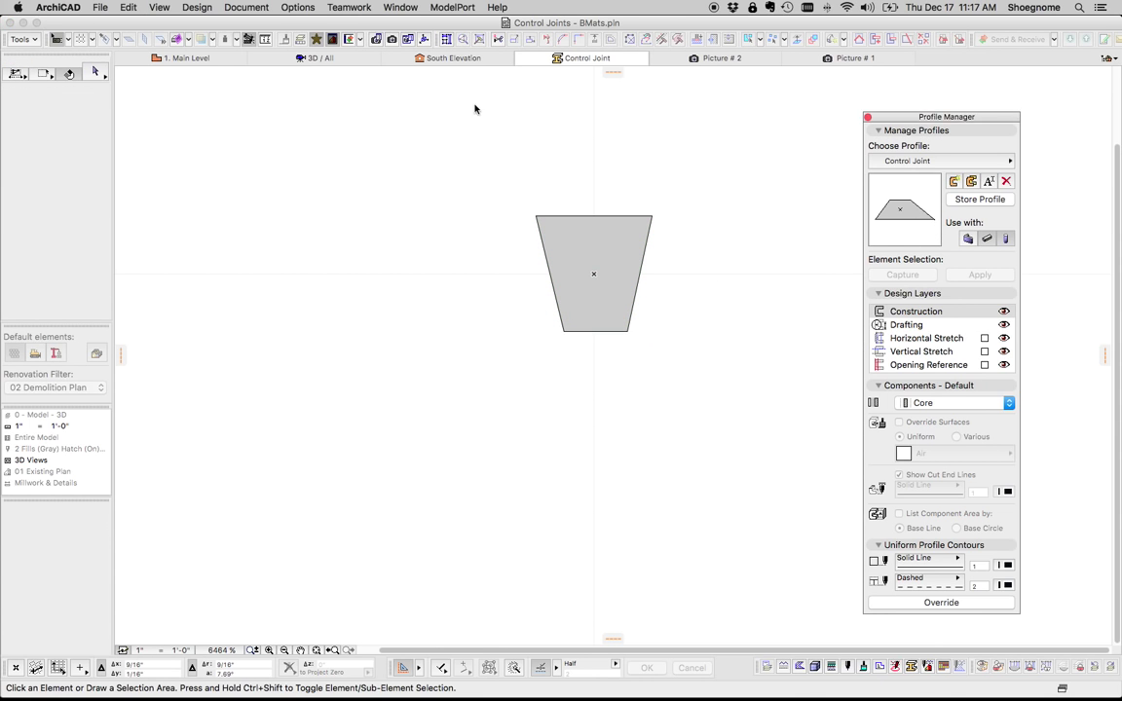
- Inspect the tapered joints below the windows in 3D and view the whole porch front
{"action": "left_click", "coordinate": [341, 55]}
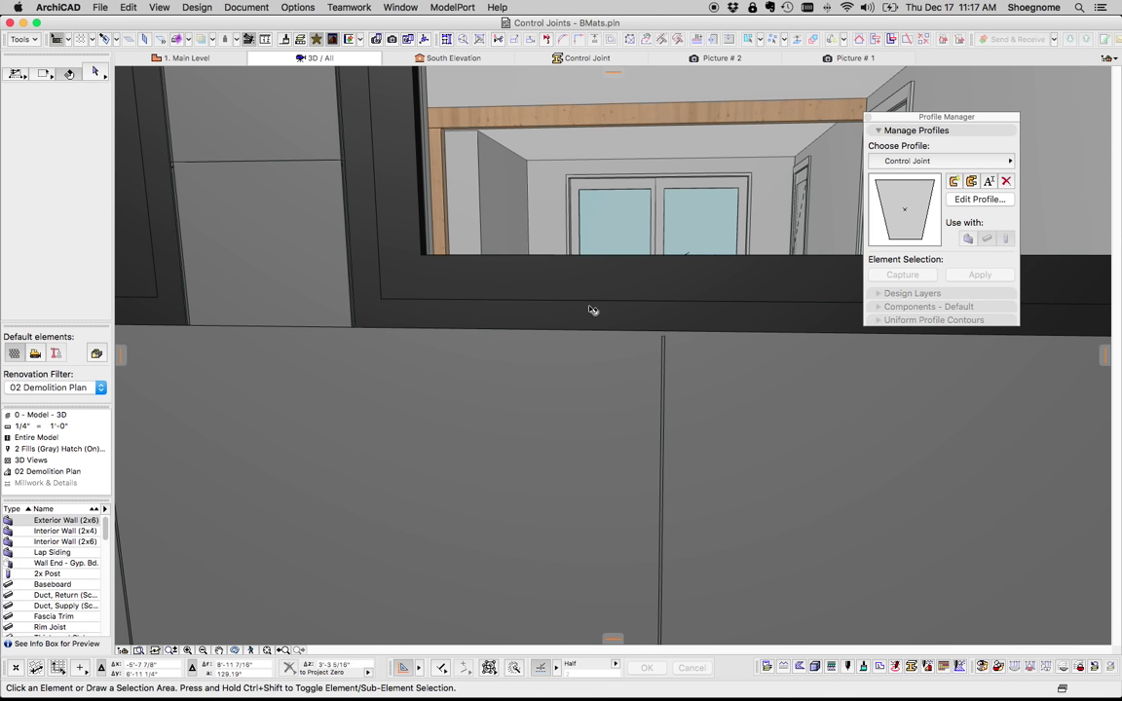
{"action": "scroll", "coordinate": [588, 318], "scroll_direction": "down", "scroll_amount": 4}
{"action": "scroll", "coordinate": [585, 339], "scroll_direction": "down", "scroll_amount": 10}
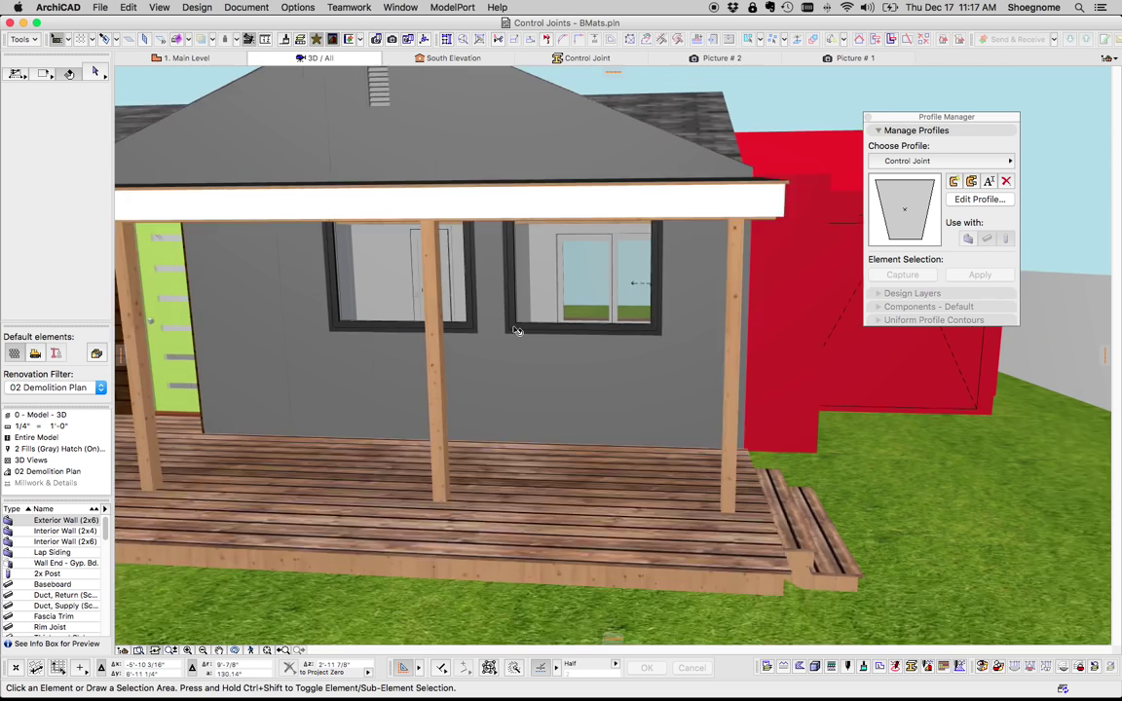
{"action": "middle_click_drag", "start_coordinate": [518, 330], "coordinate": [681, 355]}
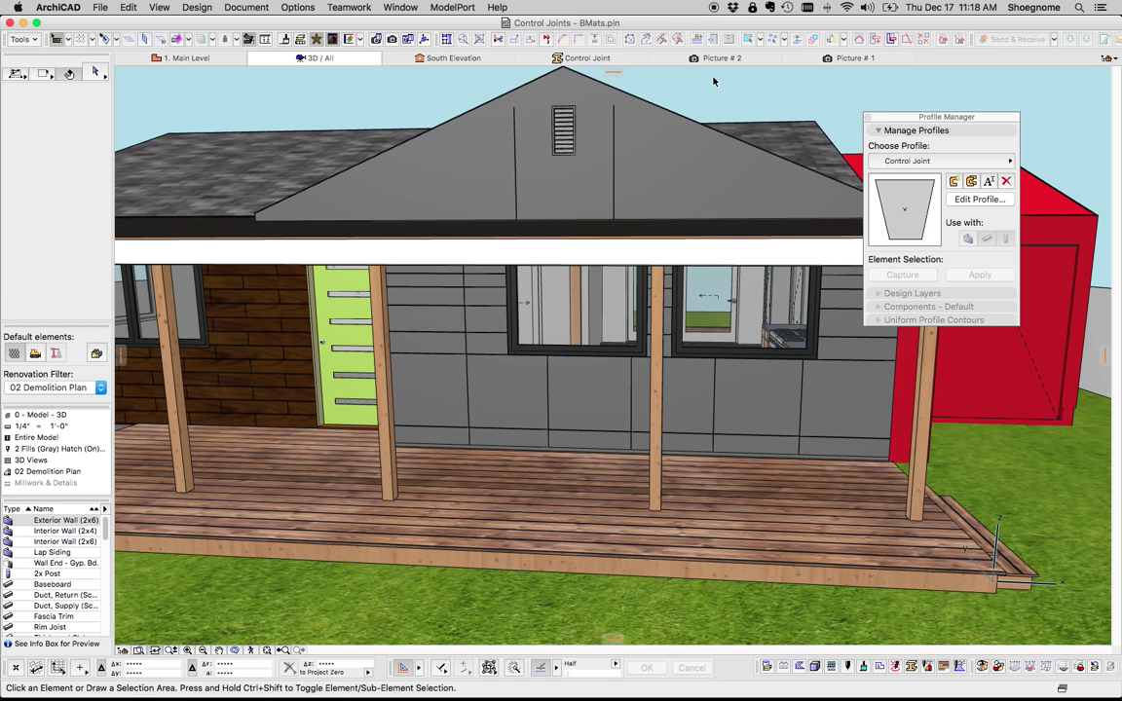
- Restore the Control Joint profile to a square by aligning both lower corners beneath the upper ones, and store it
{"action": "left_click", "coordinate": [969, 192]}
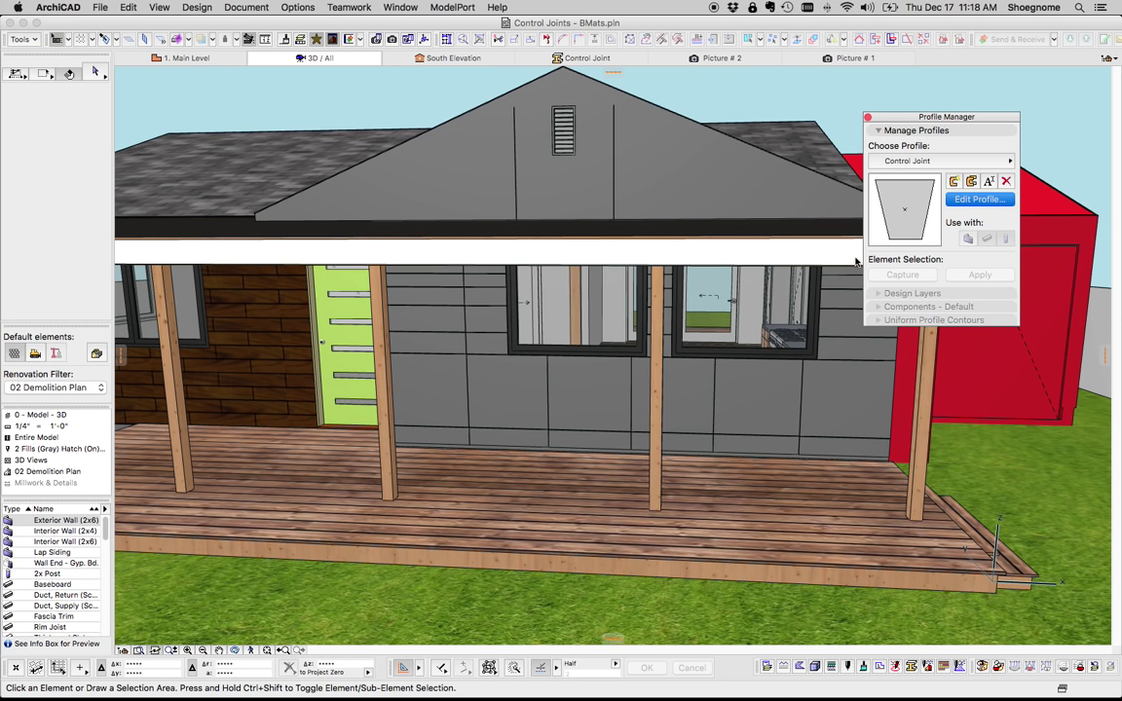
{"action": "key", "text": "Return"}
{"action": "left_click", "coordinate": [628, 334]}
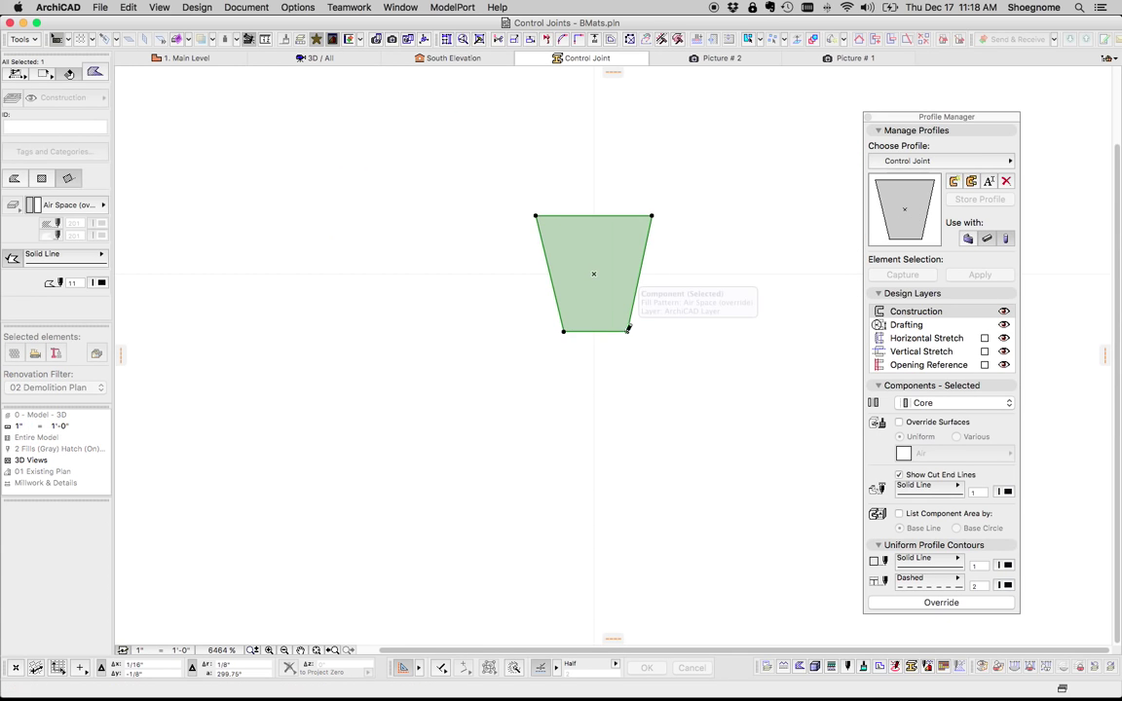
{"action": "left_click", "coordinate": [626, 332]}
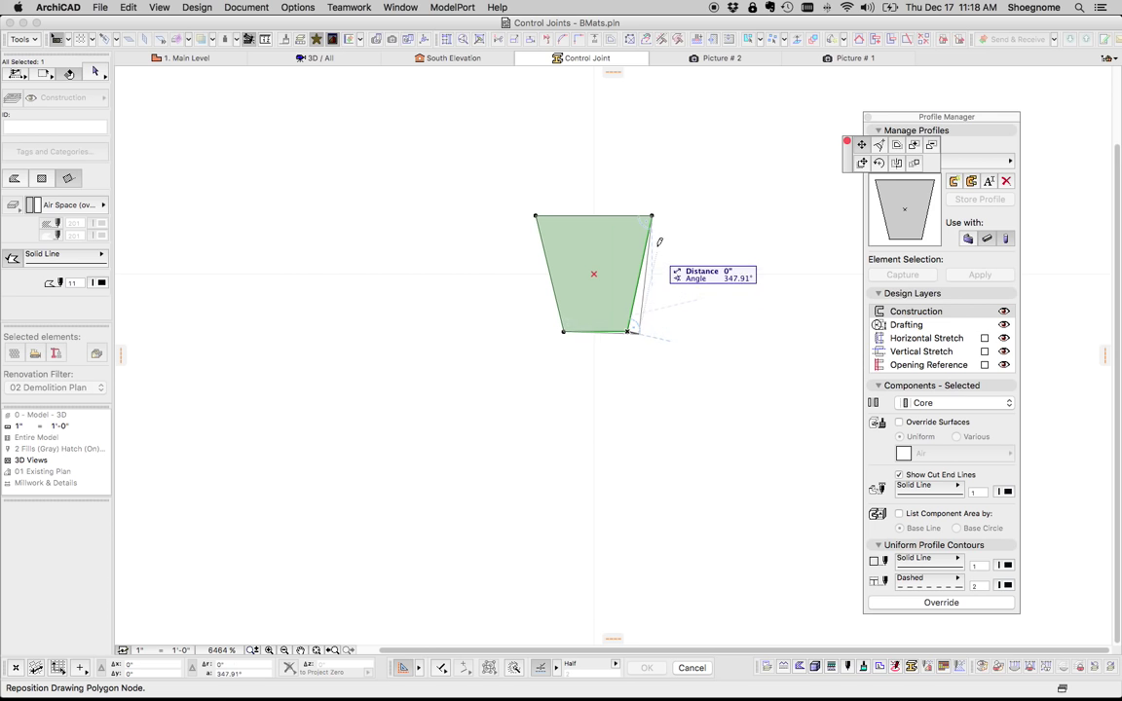
{"action": "left_click", "coordinate": [652, 331]}
{"action": "left_click", "coordinate": [561, 337]}
{"action": "left_click", "coordinate": [563, 332]}
{"action": "left_click", "coordinate": [563, 331]}
{"action": "left_click", "coordinate": [536, 216]}
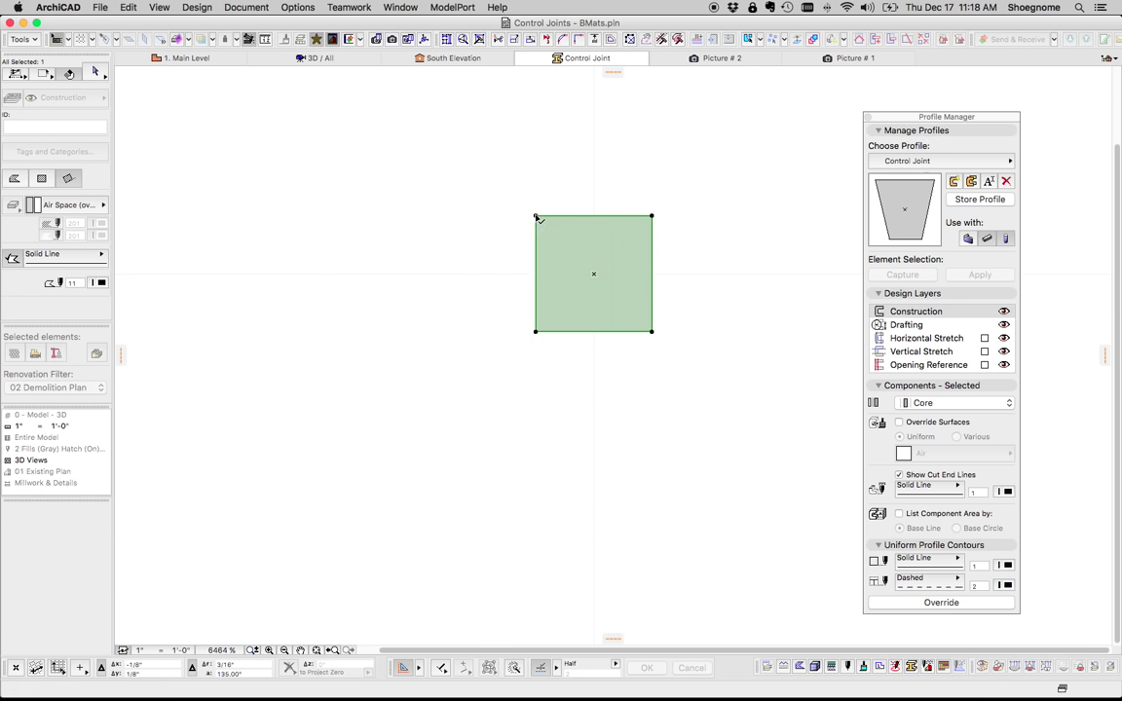
{"action": "left_click", "coordinate": [485, 197]}
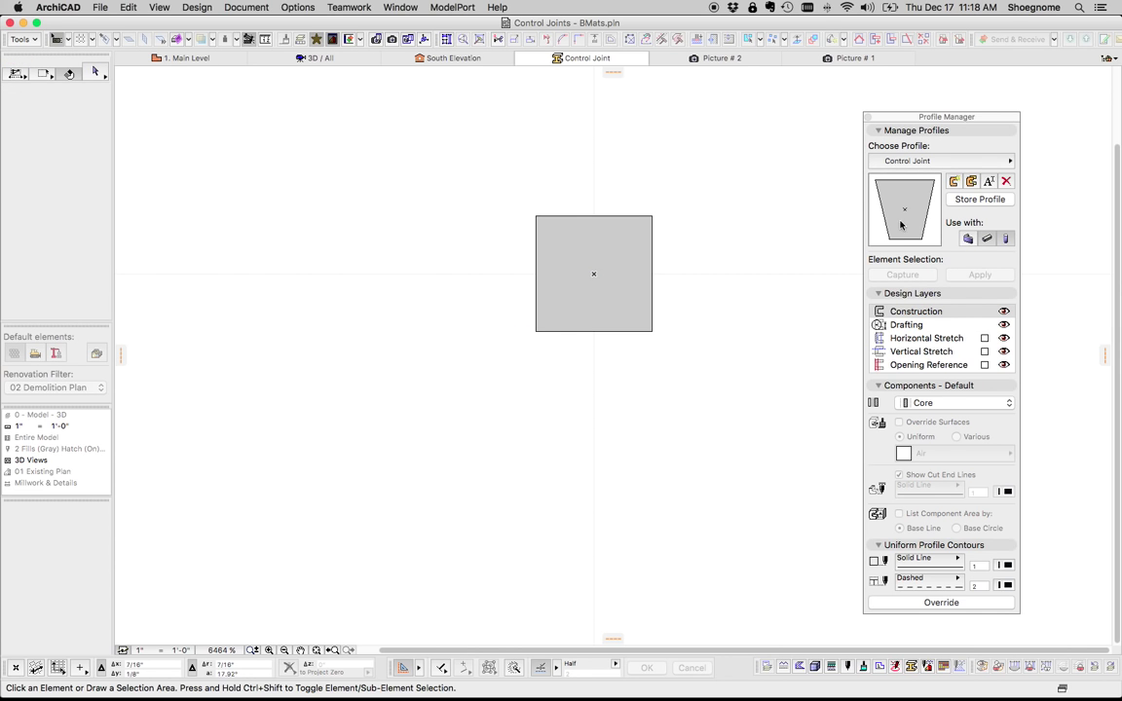
- Check the squared joints in the 3D view and review the Picture # 2 and Picture # 1 renderings
{"action": "left_click", "coordinate": [317, 57]}
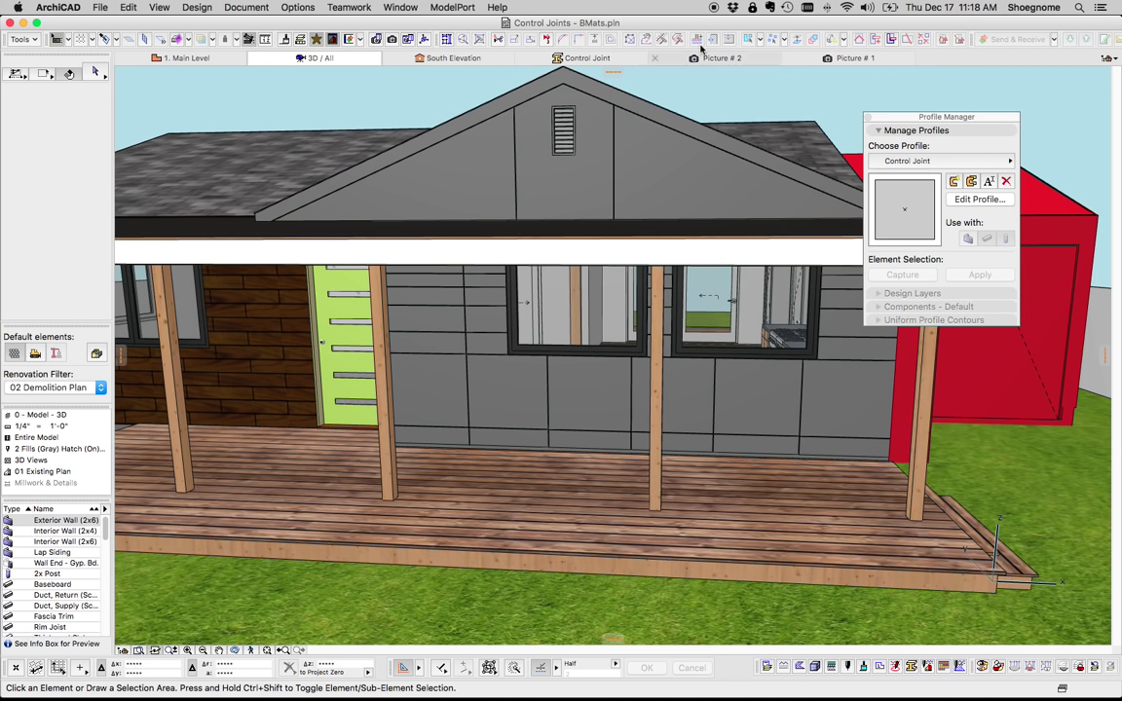
{"action": "left_click", "coordinate": [665, 57]}
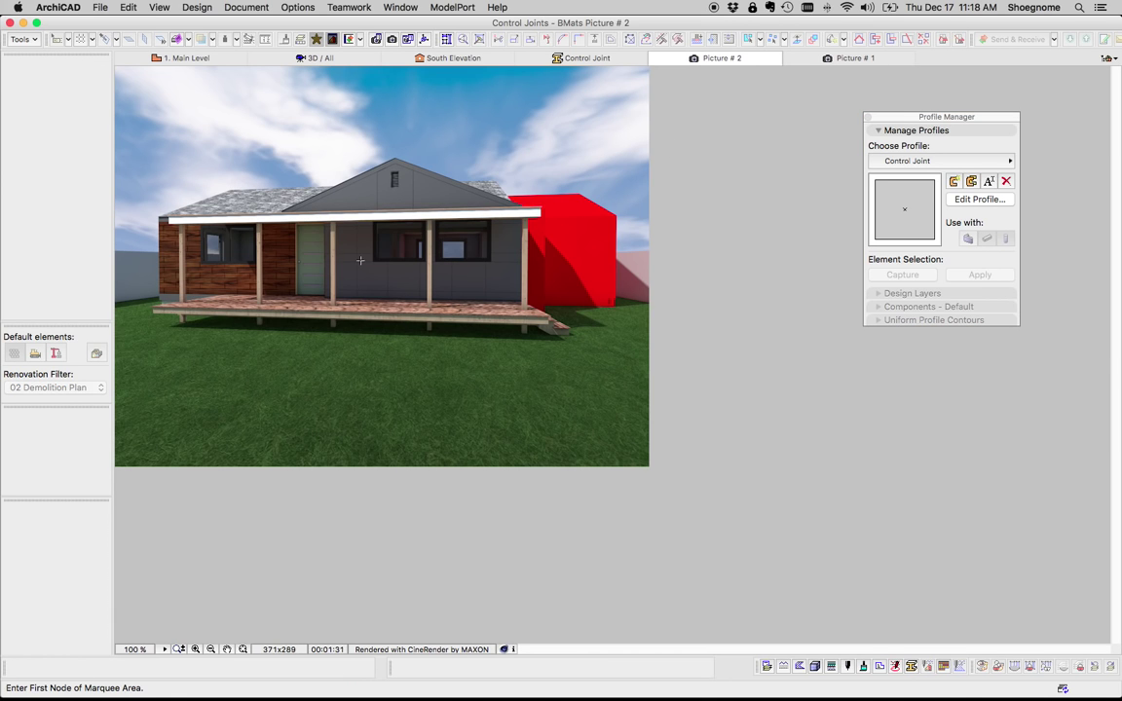
{"action": "scroll", "coordinate": [360, 260], "scroll_direction": "up", "scroll_amount": 5}
{"action": "scroll", "coordinate": [610, 340], "scroll_direction": "down", "scroll_amount": 3}
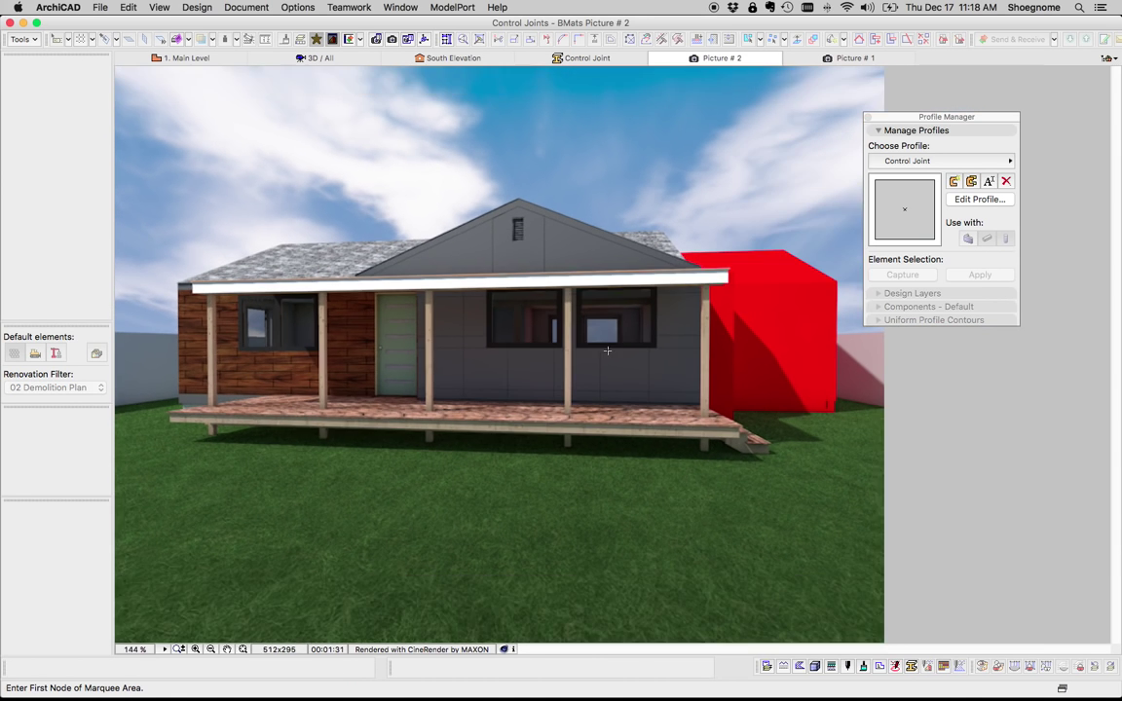
{"action": "left_click", "coordinate": [857, 60]}
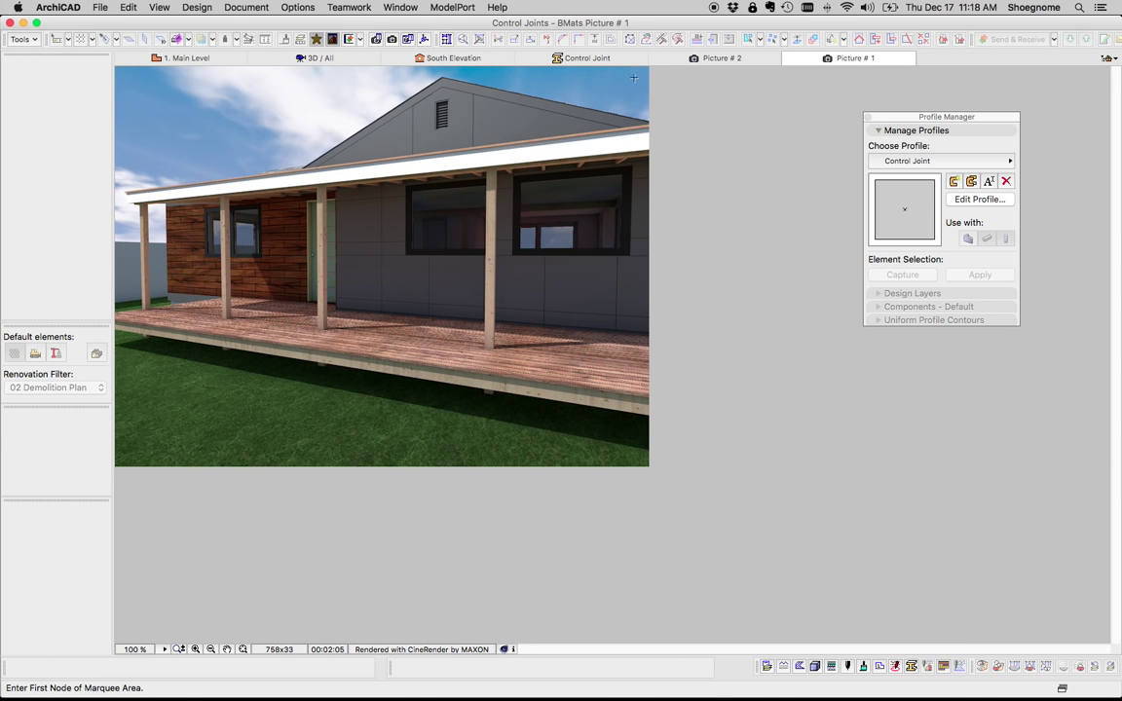
- Return to the 3D view and draw a diagonal morph line about 3'-1 3/4" long on the porch gable with the Morph tool
{"action": "left_click", "coordinate": [466, 60]}
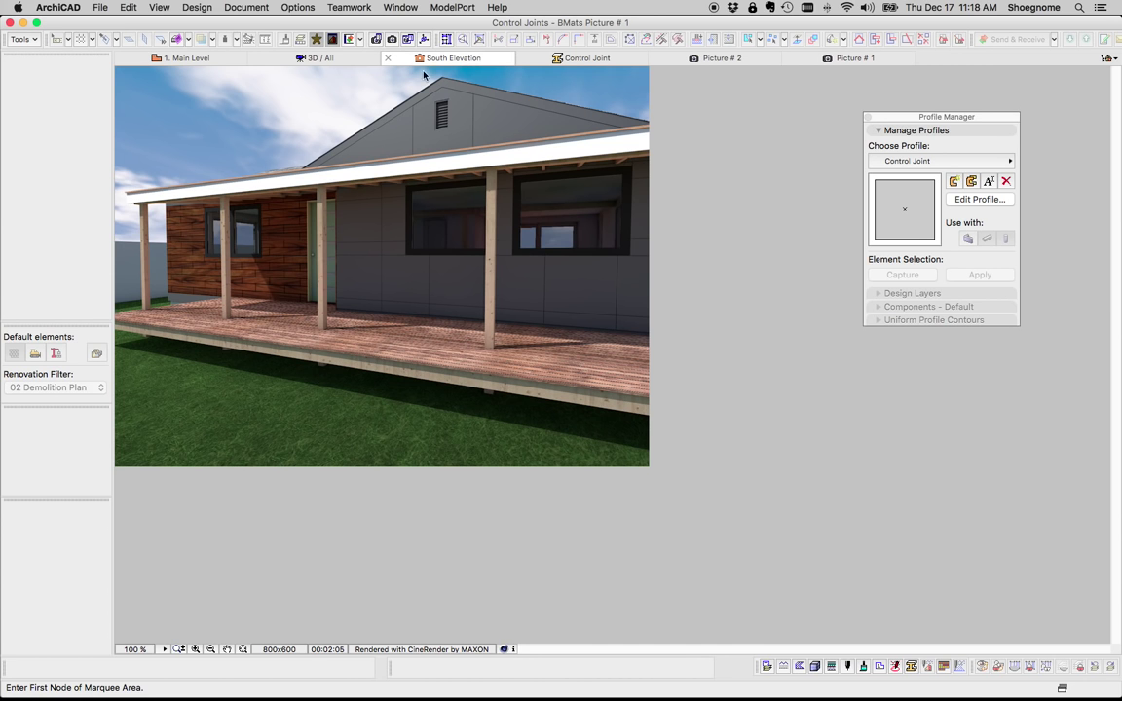
{"action": "left_click", "coordinate": [341, 61]}
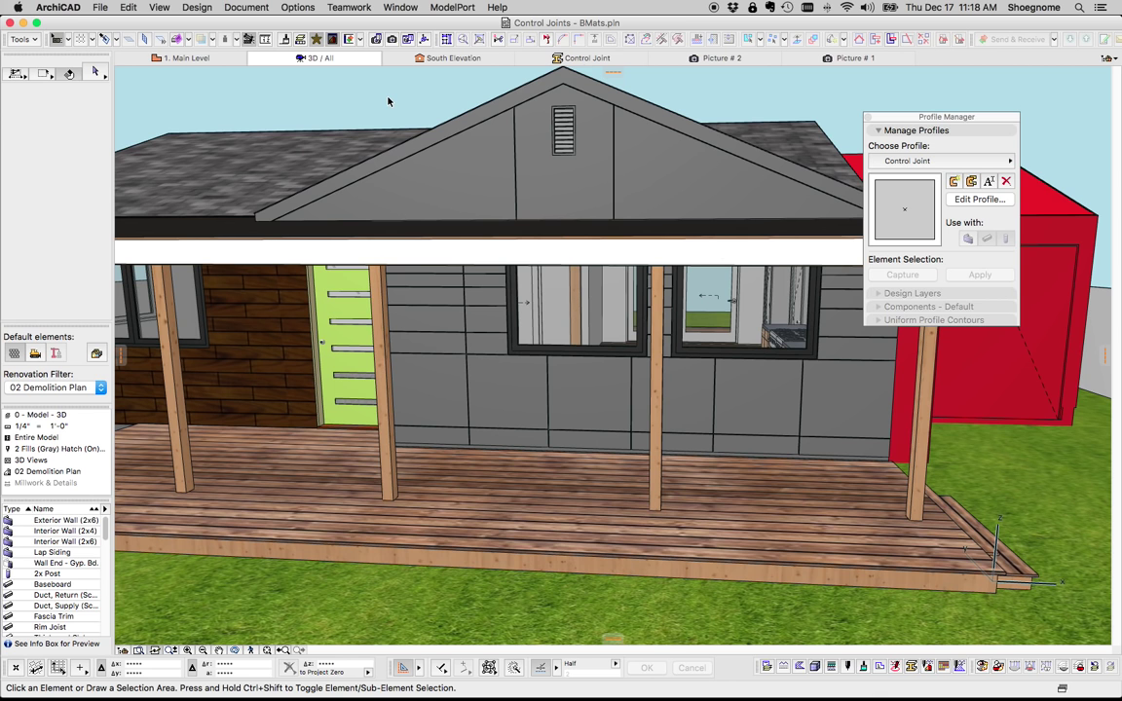
{"action": "middle_click_drag", "start_coordinate": [388, 101], "coordinate": [488, 145]}
{"action": "scroll", "coordinate": [488, 145], "scroll_direction": "down", "scroll_amount": 1}
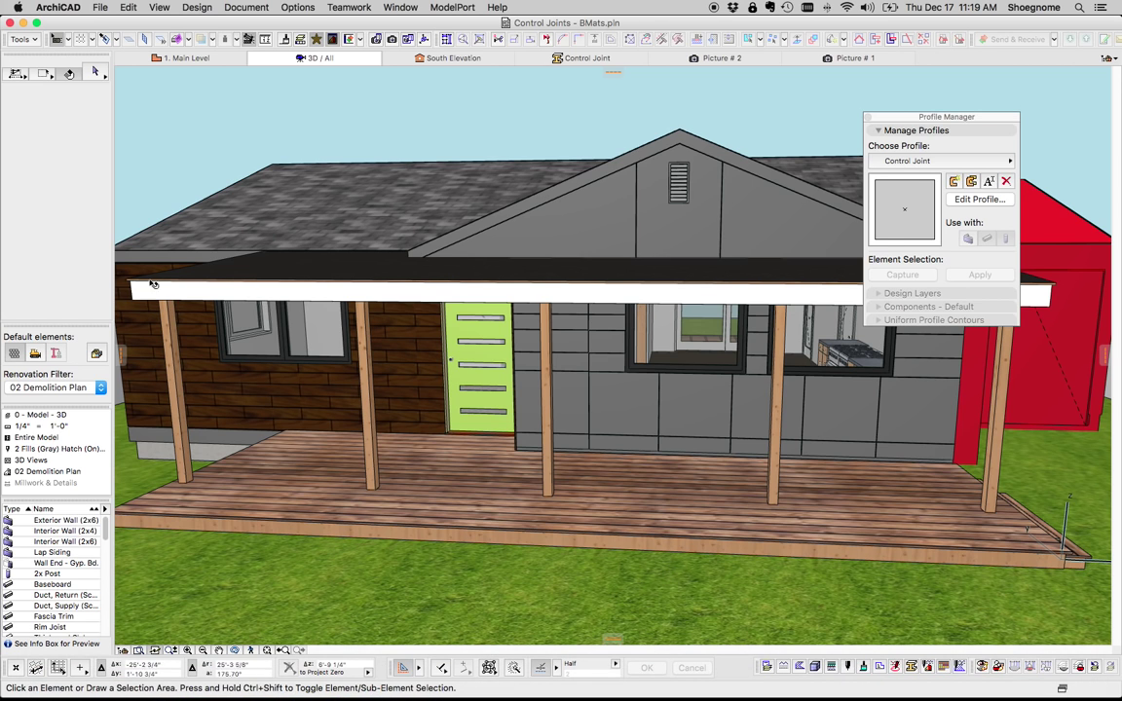
{"action": "left_click", "coordinate": [22, 40]}
{"action": "left_click", "coordinate": [46, 236]}
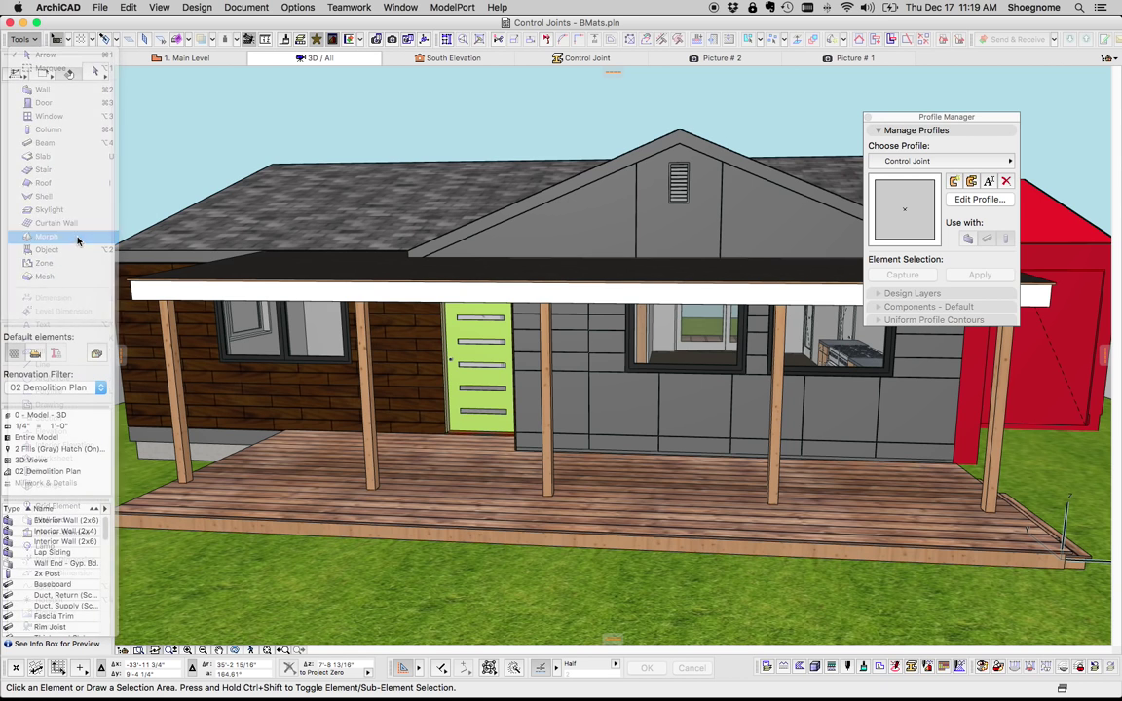
{"action": "left_click", "coordinate": [589, 183]}
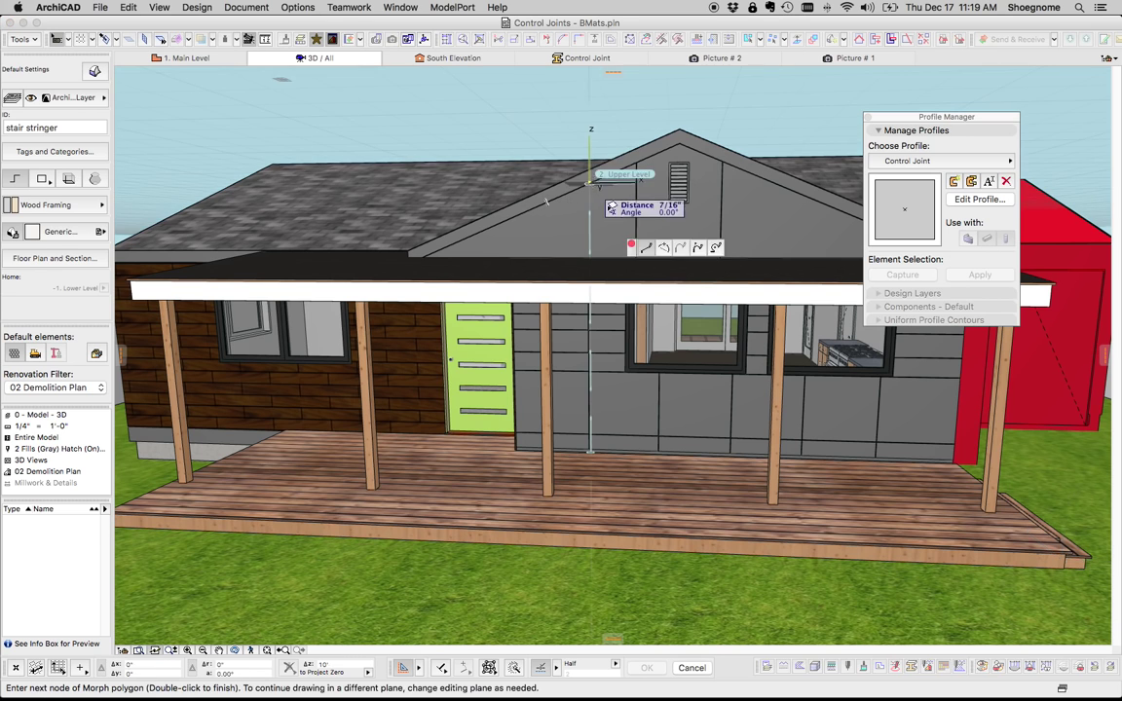
{"action": "double_click", "coordinate": [625, 237]}
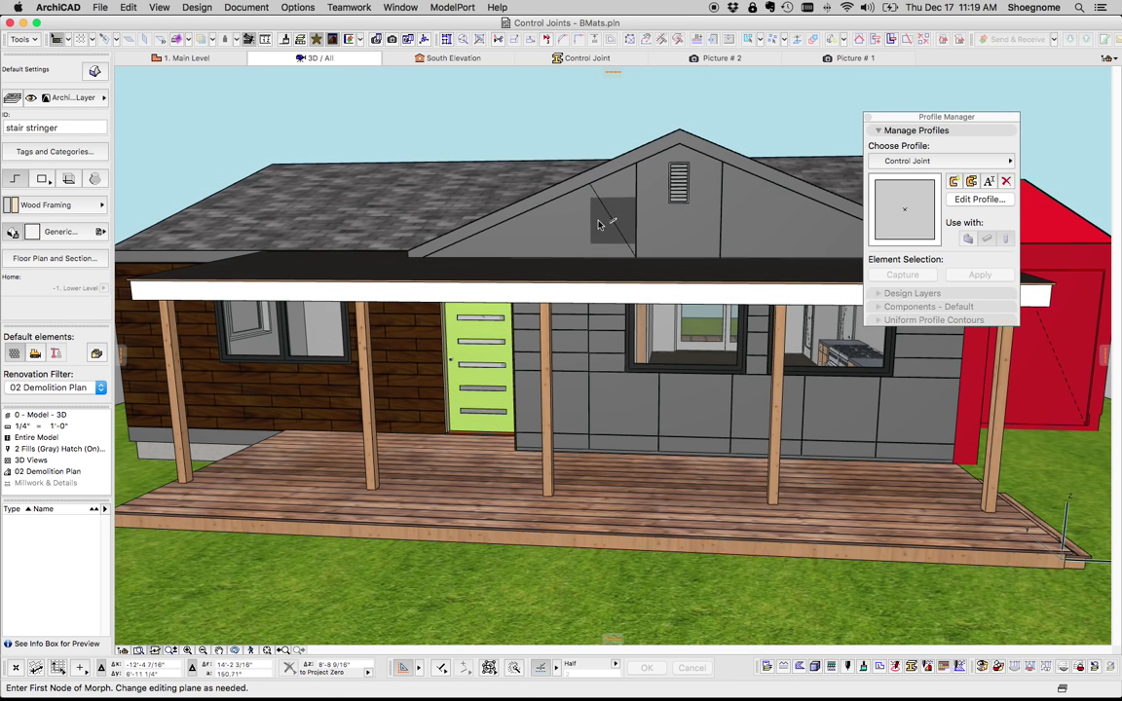
- Draw a second morph line from the middle of the first line to the gable's lower eave corner
{"action": "left_click", "coordinate": [612, 222]}
{"action": "double_click", "coordinate": [430, 254]}
{"action": "scroll", "coordinate": [528, 229], "scroll_direction": "up", "scroll_amount": 3}
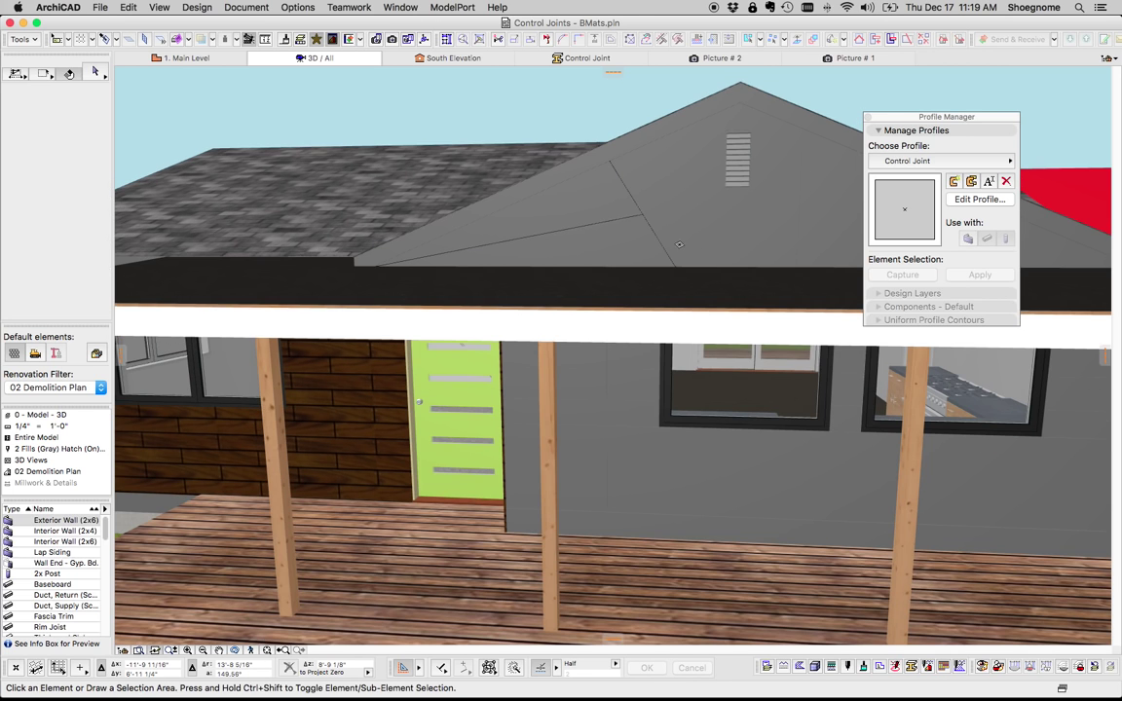
- Switch to the Contrl Joins - Morph Lines.pln project and examine the horizontal morph joint around the upper-level stucco walls
{"action": "mouse_move", "coordinate": [752, 690]}
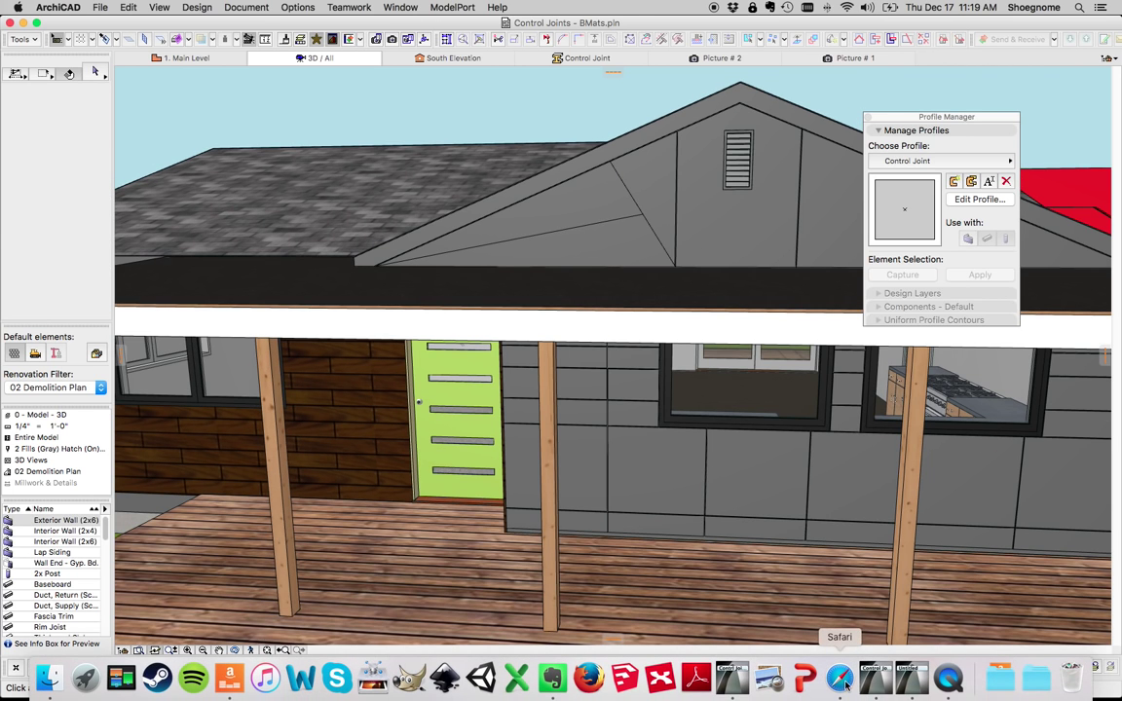
{"action": "left_click", "coordinate": [739, 688]}
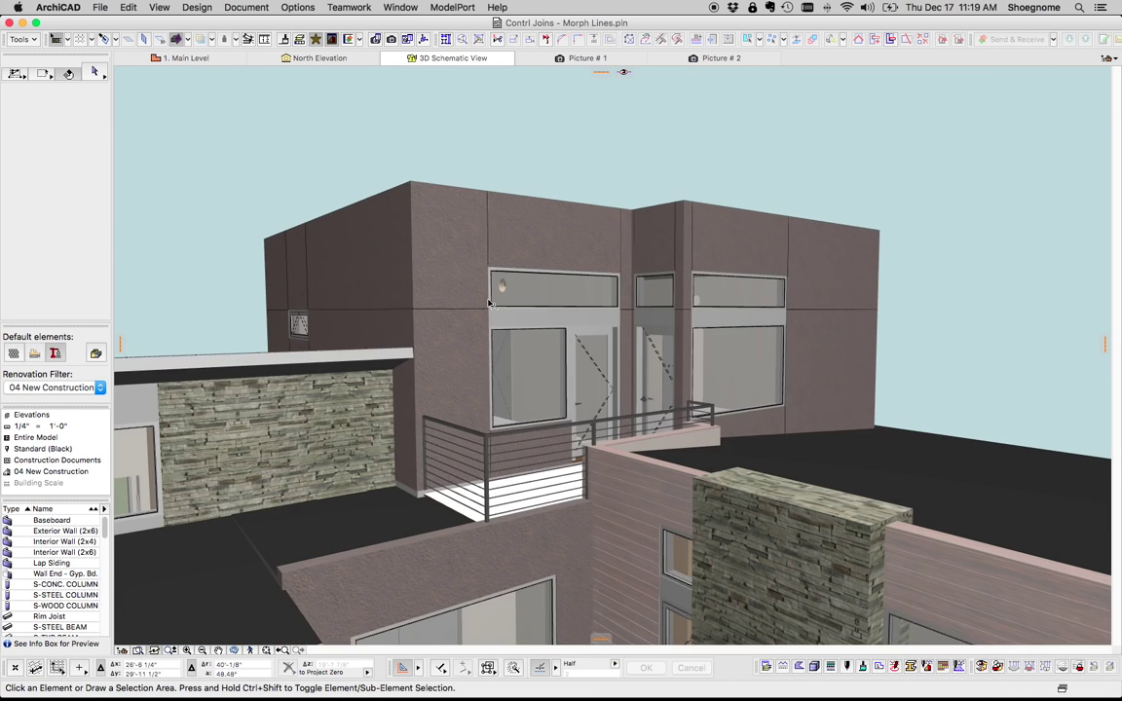
{"action": "left_click", "coordinate": [466, 309]}
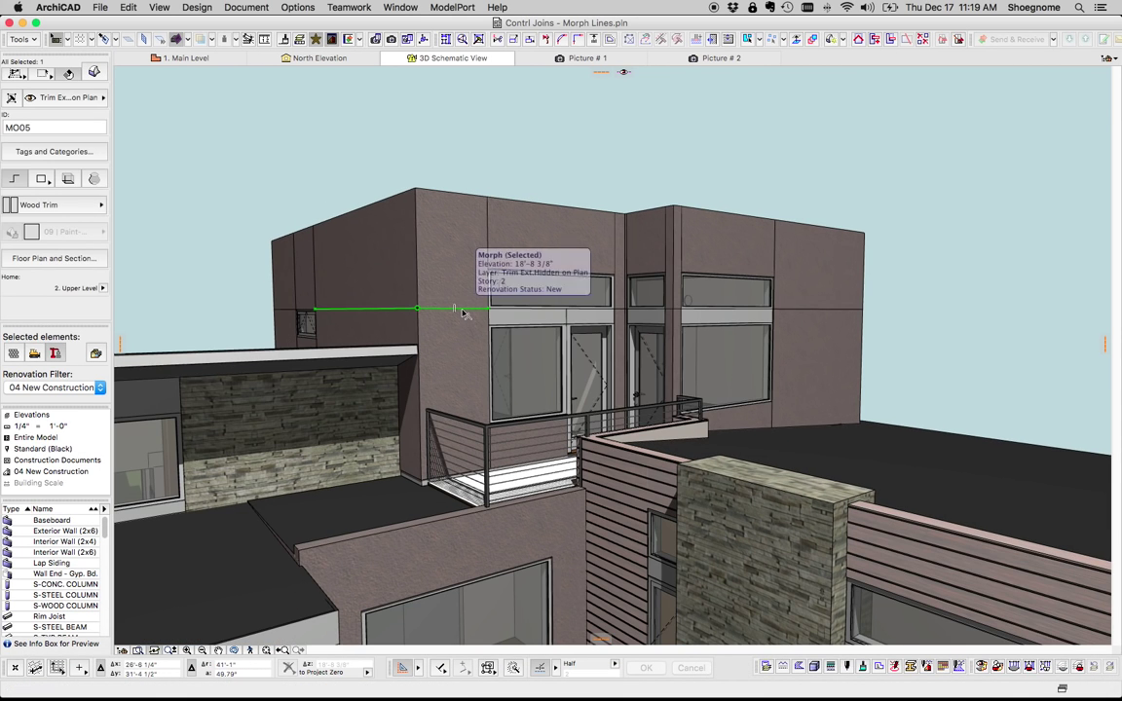
{"action": "key", "text": "Escape"}
{"action": "middle_click_drag", "start_coordinate": [658, 332], "coordinate": [627, 344], "text": "shift"}
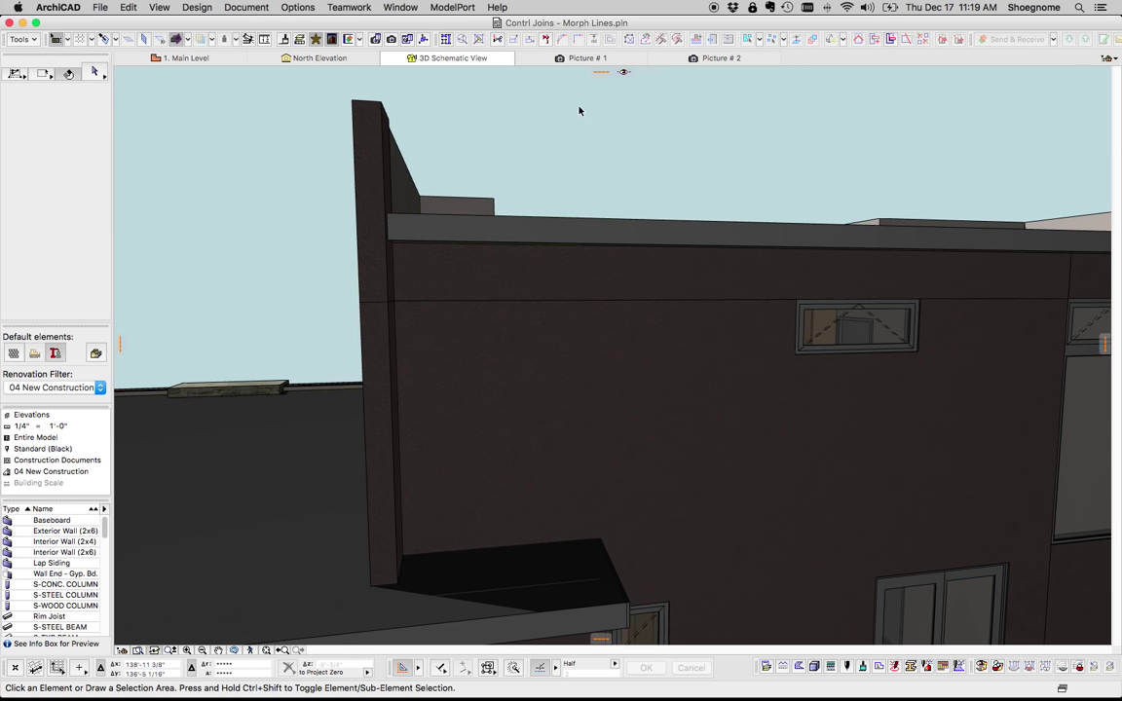
- Review the Picture # 1 line rendering, the Picture # 2 rendering and the North Elevation for the morph joints
{"action": "left_click", "coordinate": [596, 59]}
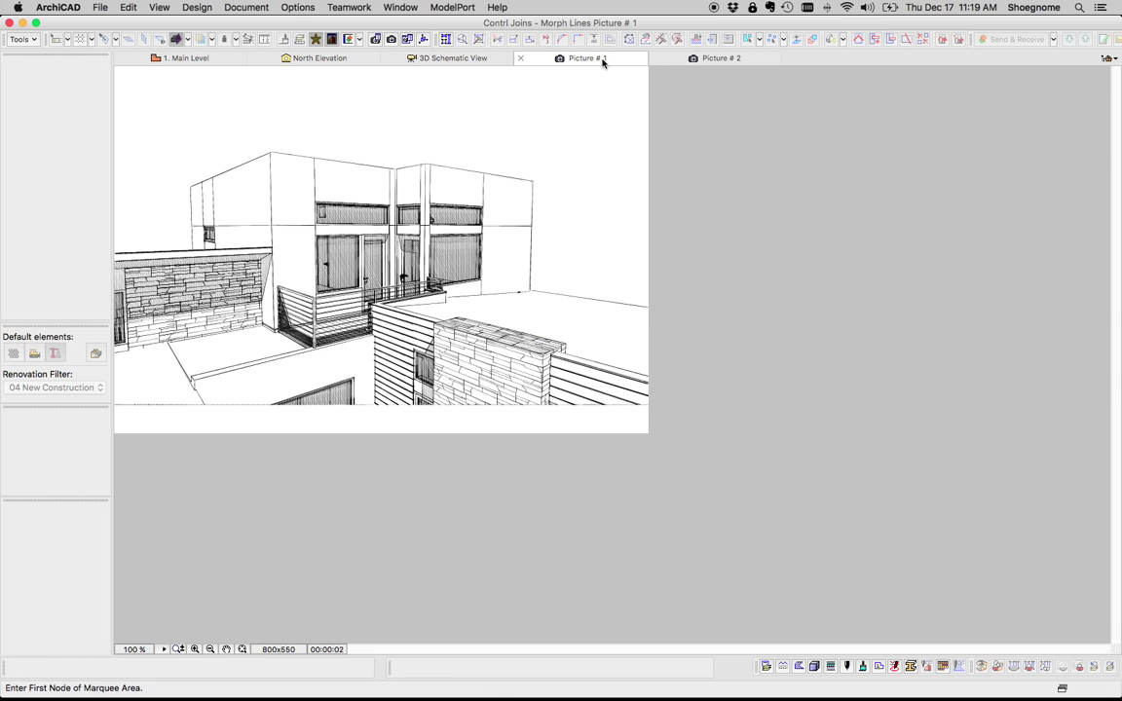
{"action": "left_click", "coordinate": [693, 59]}
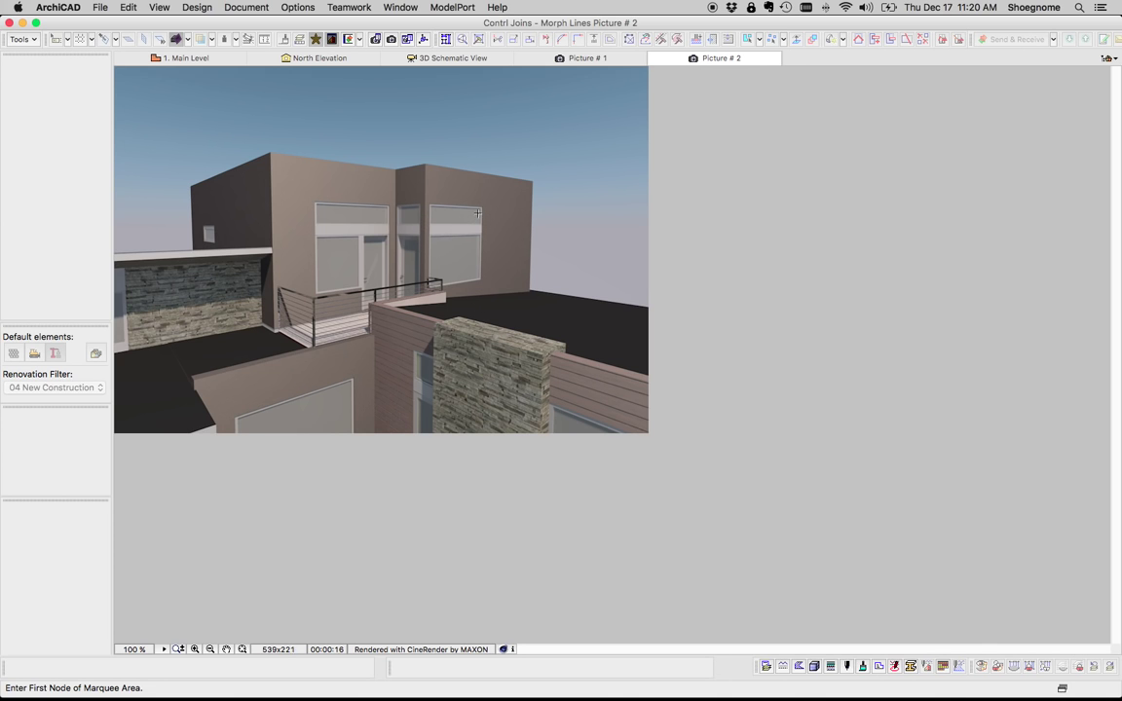
{"action": "left_click", "coordinate": [318, 58]}
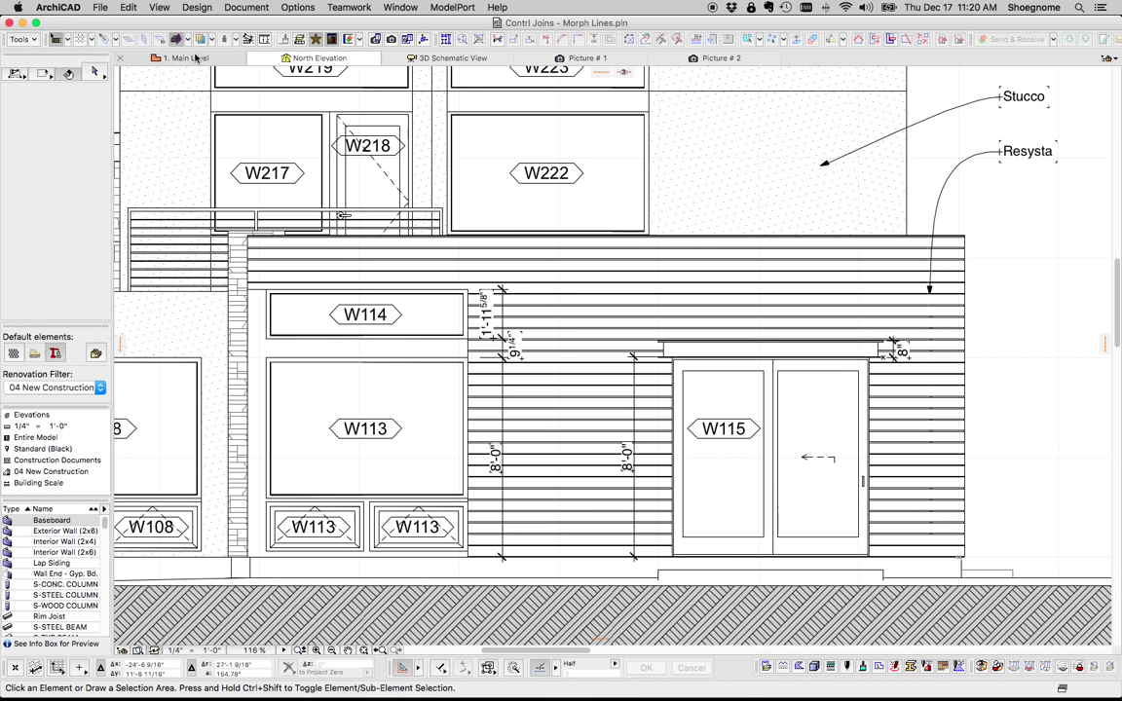
- Examine the stucco joints and the horizontal siding at the glazed corner in the 3D Schematic View
{"action": "left_click", "coordinate": [443, 59]}
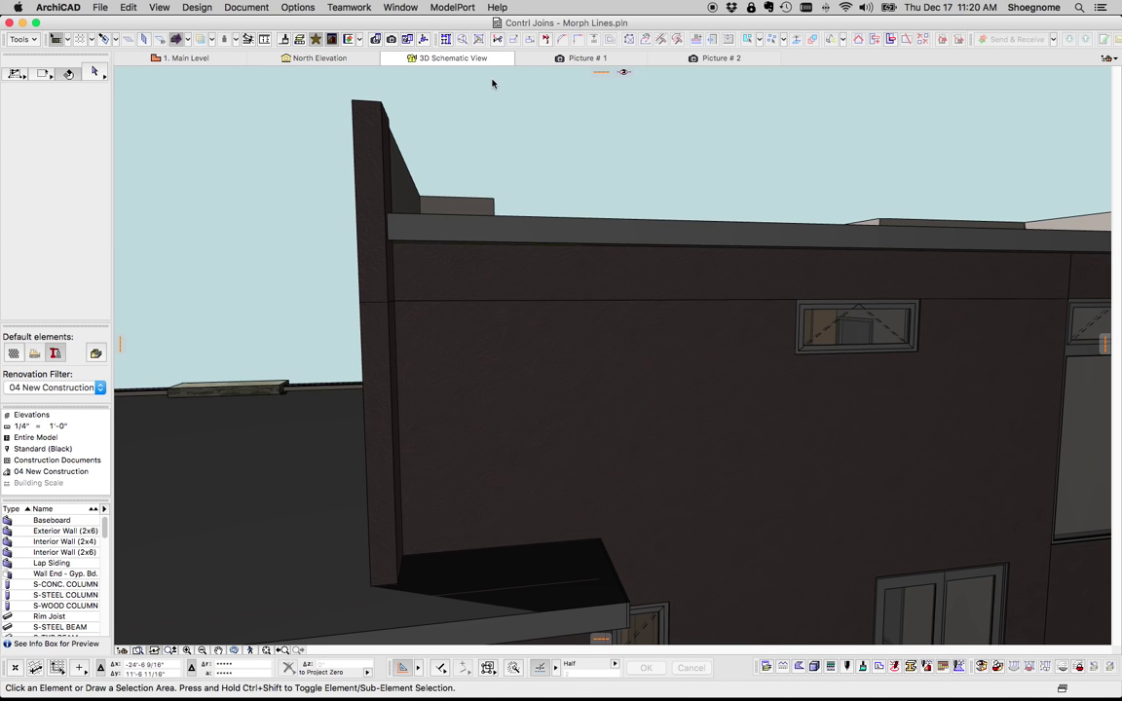
{"action": "key", "text": "o"}
{"action": "left_click_drag", "start_coordinate": [308, 307], "coordinate": [566, 163]}
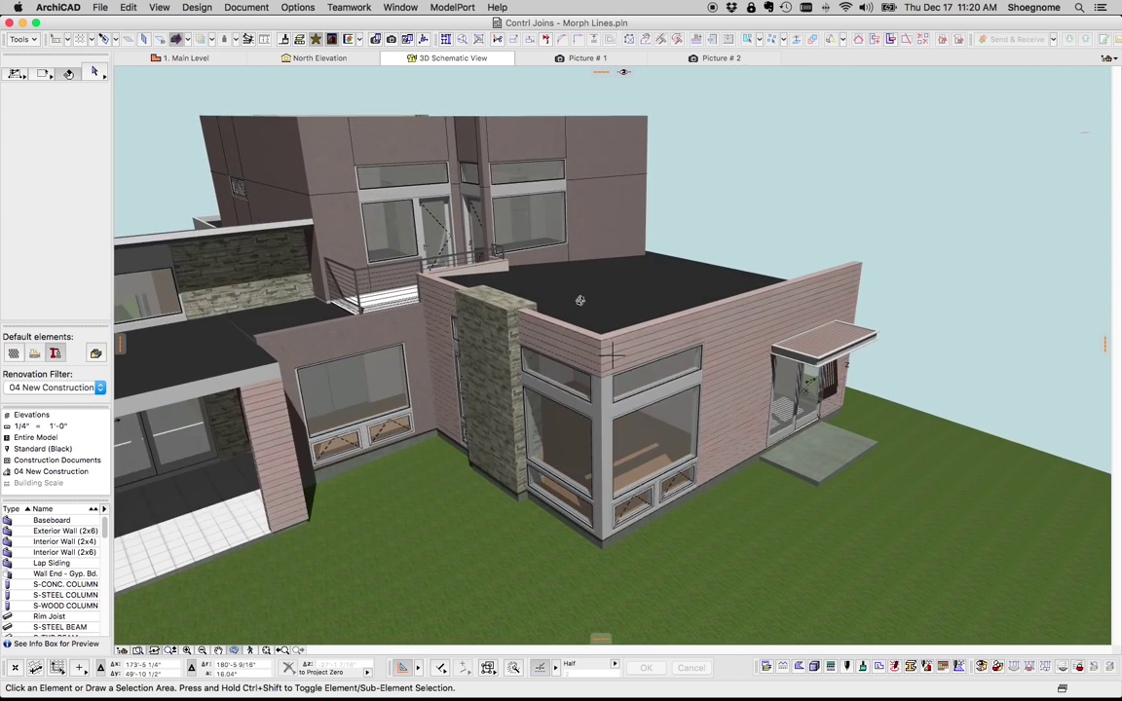
{"action": "left_click_drag", "start_coordinate": [579, 293], "coordinate": [587, 325]}
{"action": "scroll", "coordinate": [601, 358], "scroll_direction": "up", "scroll_amount": 5}
{"action": "left_click_drag", "start_coordinate": [611, 371], "coordinate": [548, 333]}
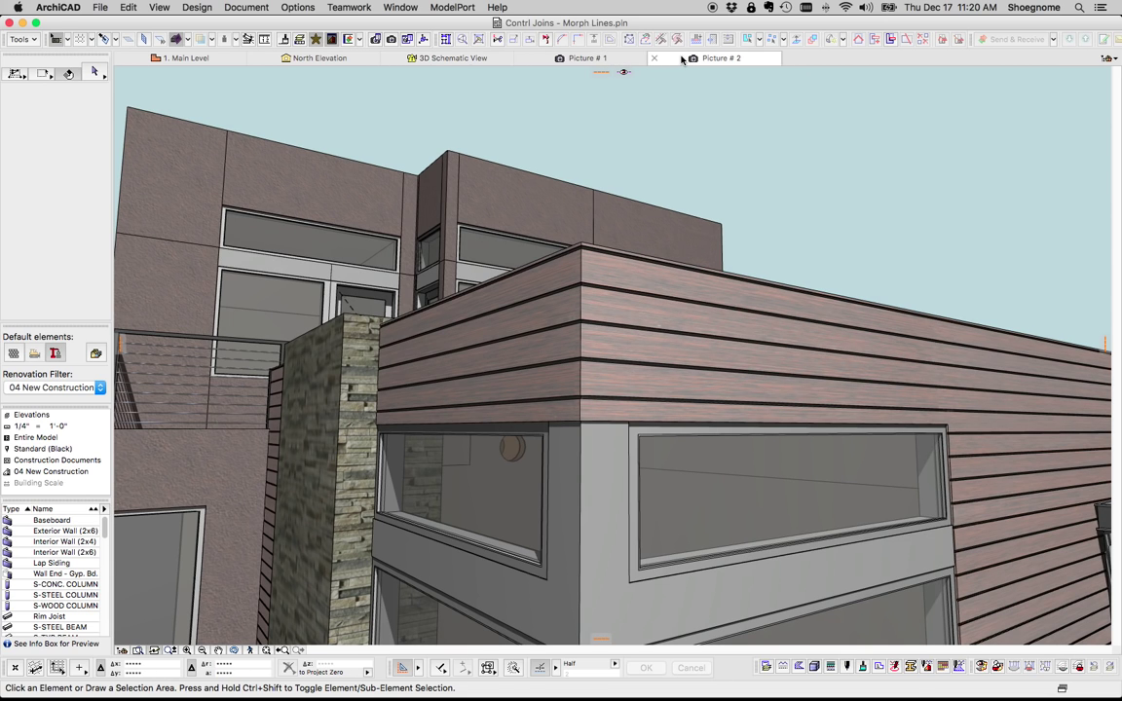
- Compare the siding and joint lines in Picture # 2 and Picture # 1, and return to the 3D Schematic View
{"action": "left_click", "coordinate": [719, 59]}
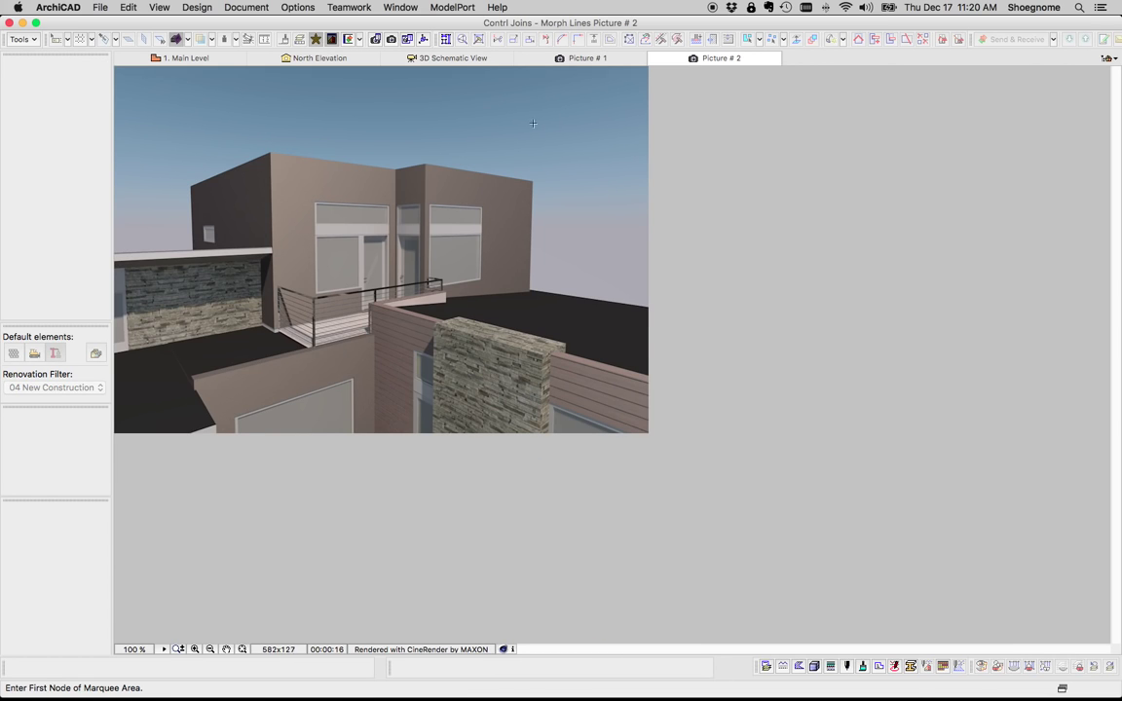
{"action": "left_click", "coordinate": [570, 57]}
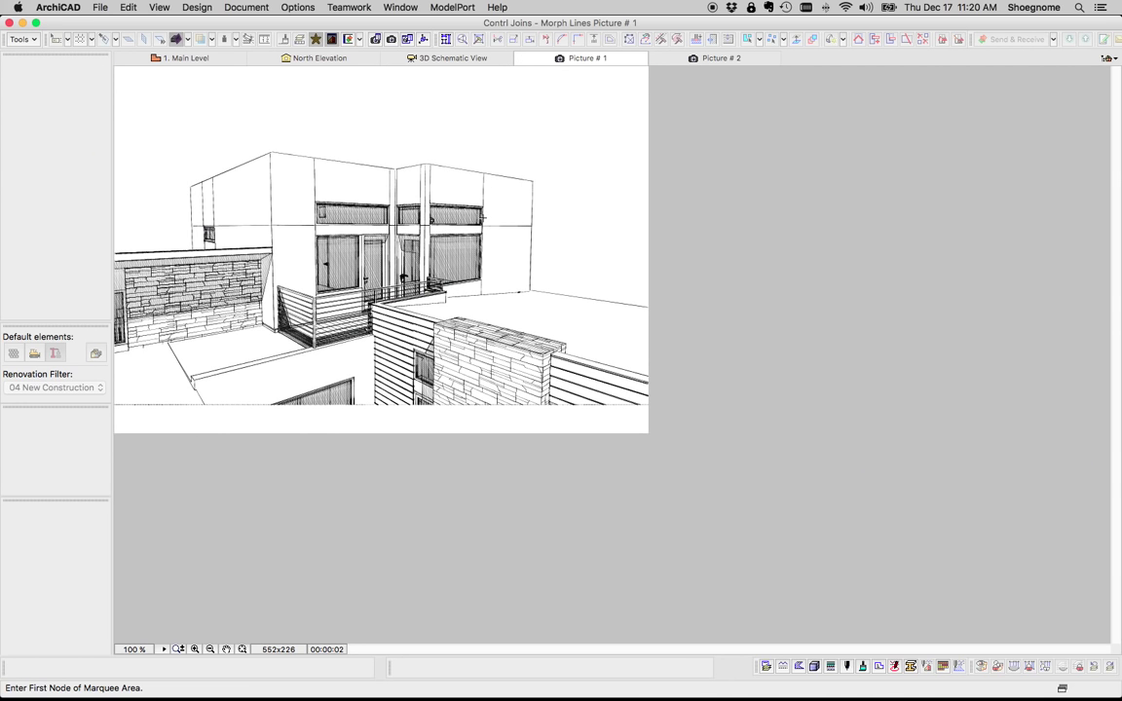
{"action": "left_click", "coordinate": [449, 60]}
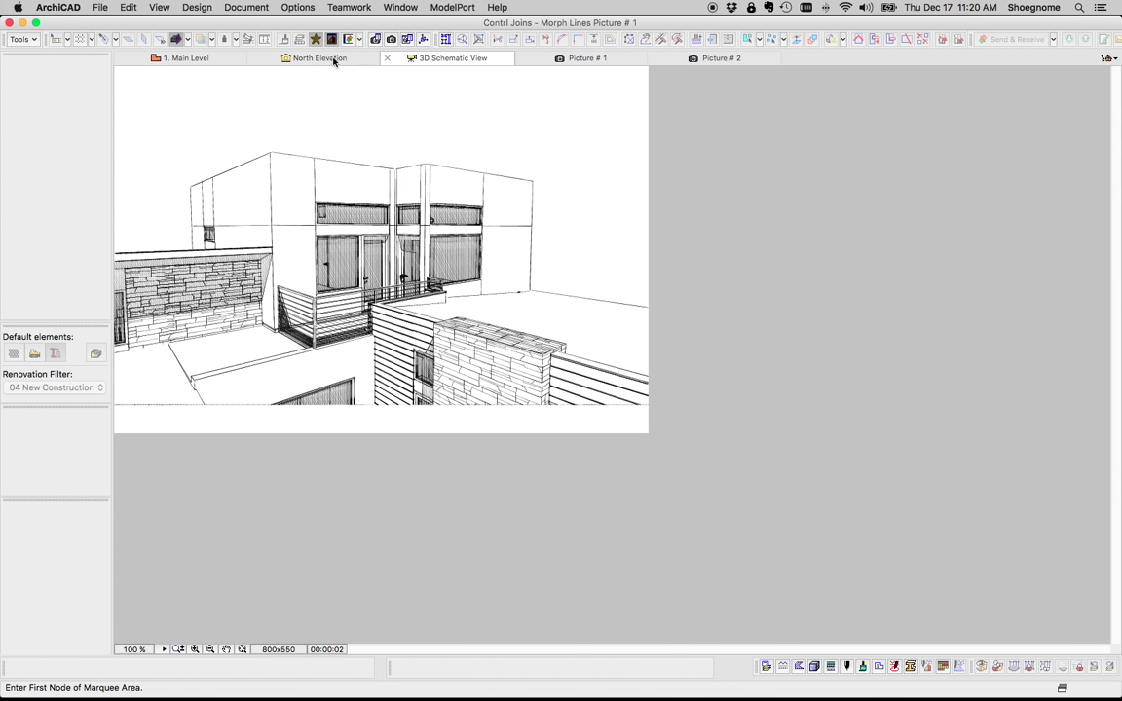
- Set the 3D view's layer combination to All On while viewing the glazed siding corner from above
{"action": "scroll", "coordinate": [739, 242], "scroll_direction": "down", "scroll_amount": 5}
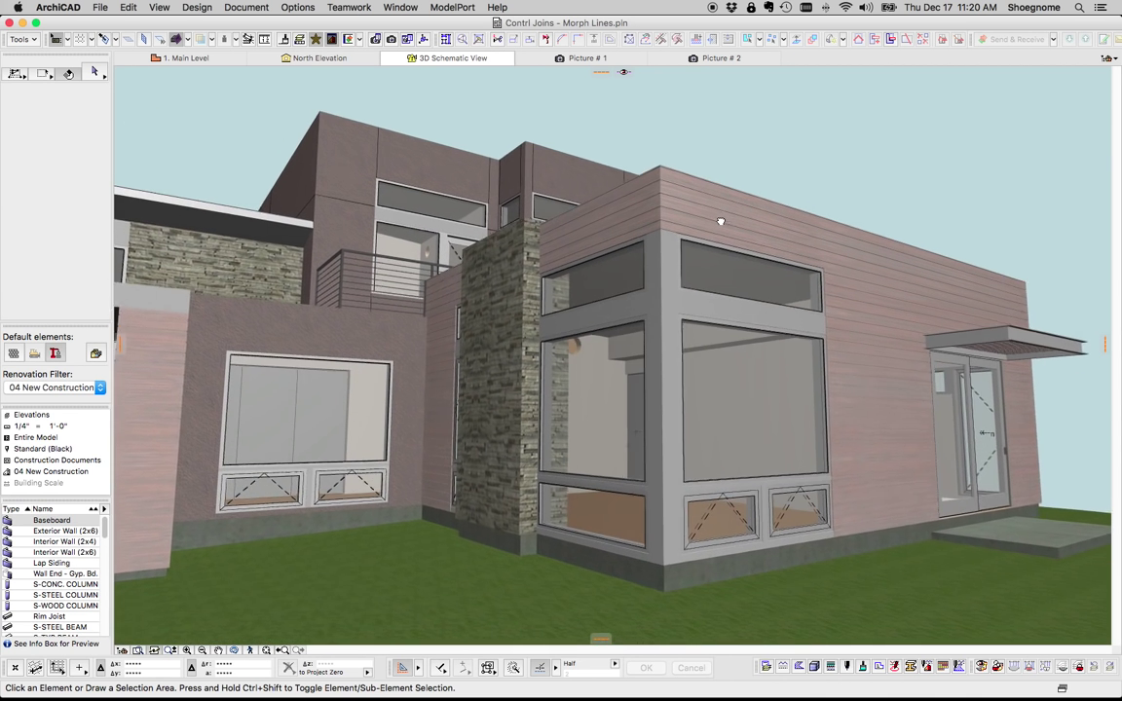
{"action": "middle_click_drag", "start_coordinate": [726, 242], "coordinate": [688, 278], "text": "shift"}
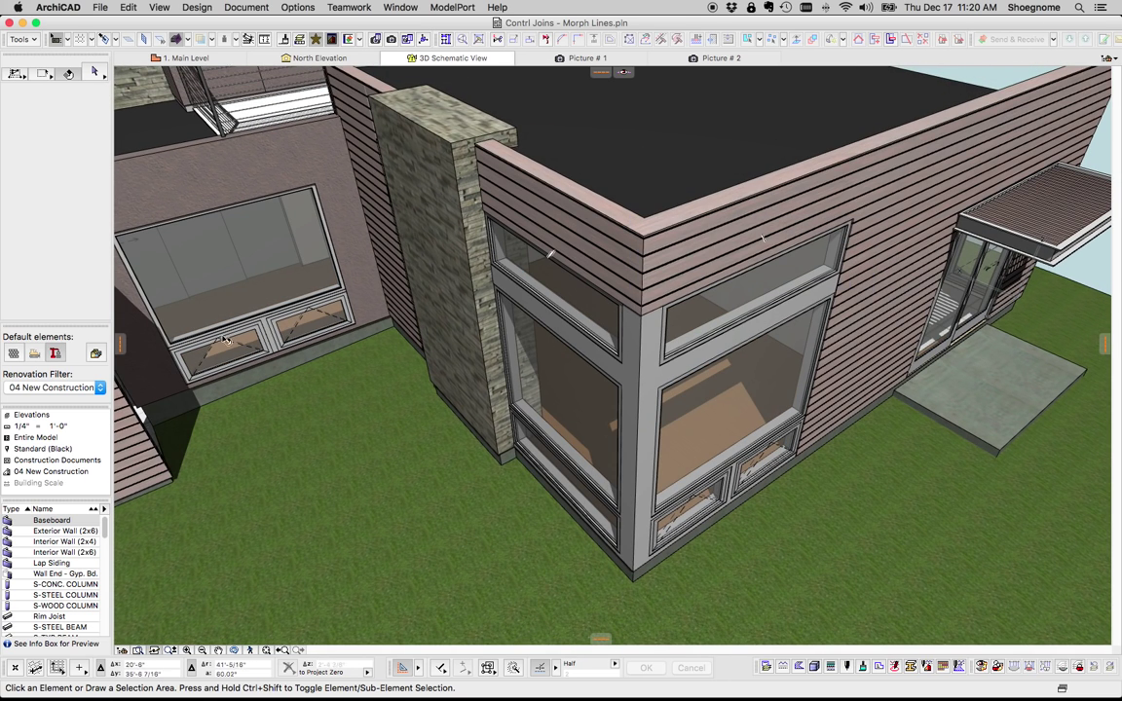
{"action": "left_click", "coordinate": [56, 418]}
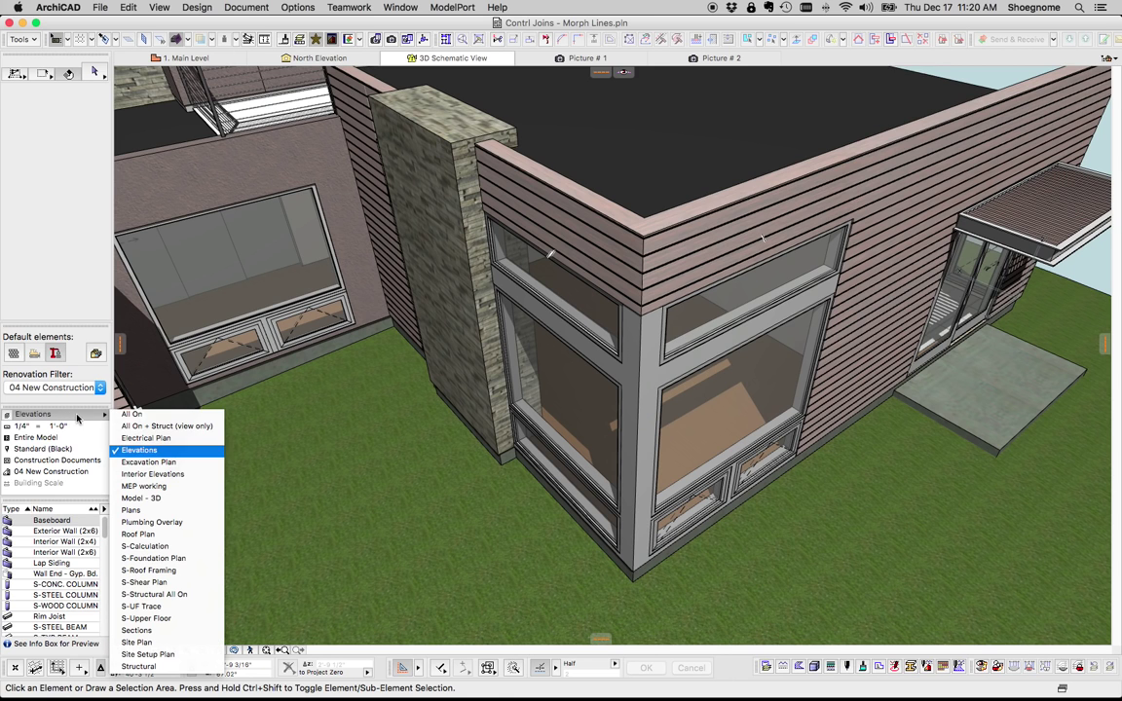
{"action": "left_click", "coordinate": [127, 377]}
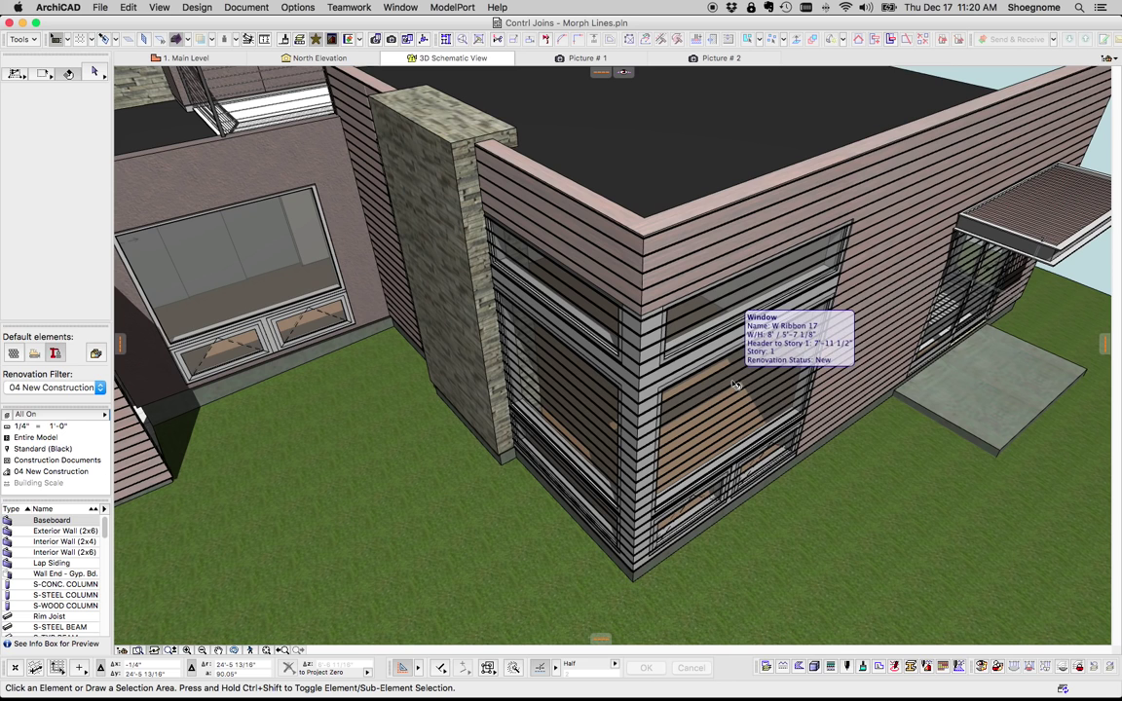
- Select the lower wall around the corner windows to identify it, clear the selection, and examine the siding boards crossing the openings
{"action": "left_click", "coordinate": [669, 388]}
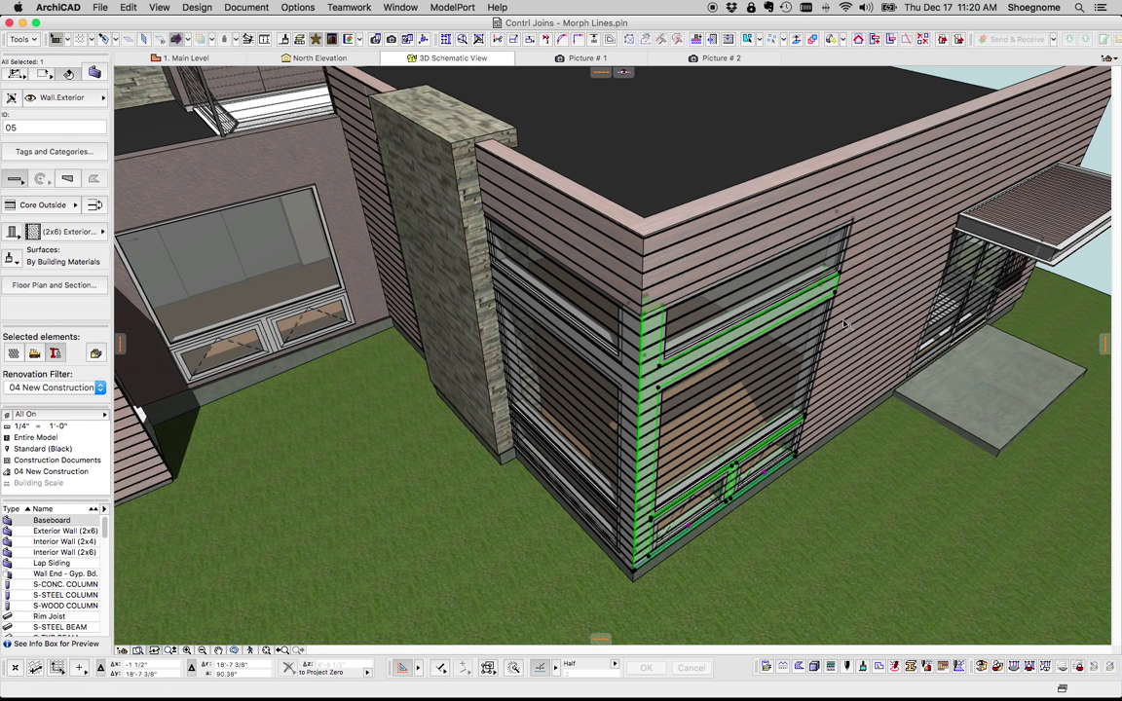
{"action": "key", "text": "Escape"}
{"action": "middle_click_drag", "start_coordinate": [754, 367], "coordinate": [857, 404], "text": "shift"}
{"action": "middle_click_drag", "start_coordinate": [786, 392], "coordinate": [875, 359], "text": "shift"}
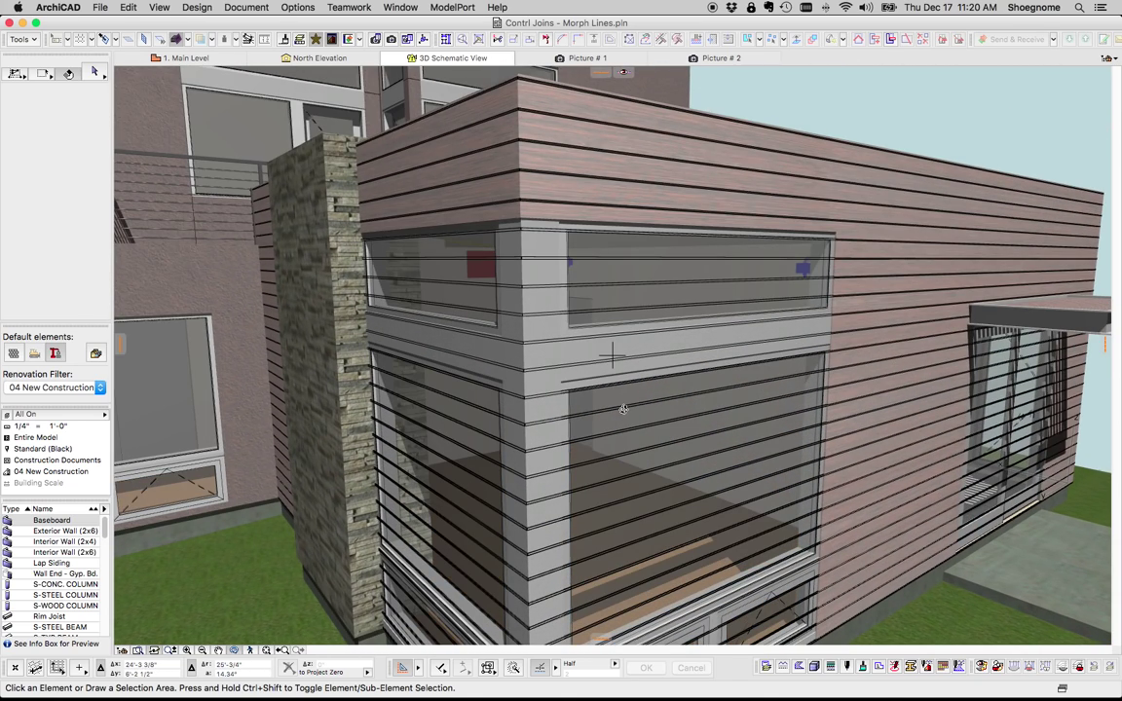
{"action": "middle_click_drag", "start_coordinate": [624, 409], "coordinate": [625, 380], "text": "shift"}
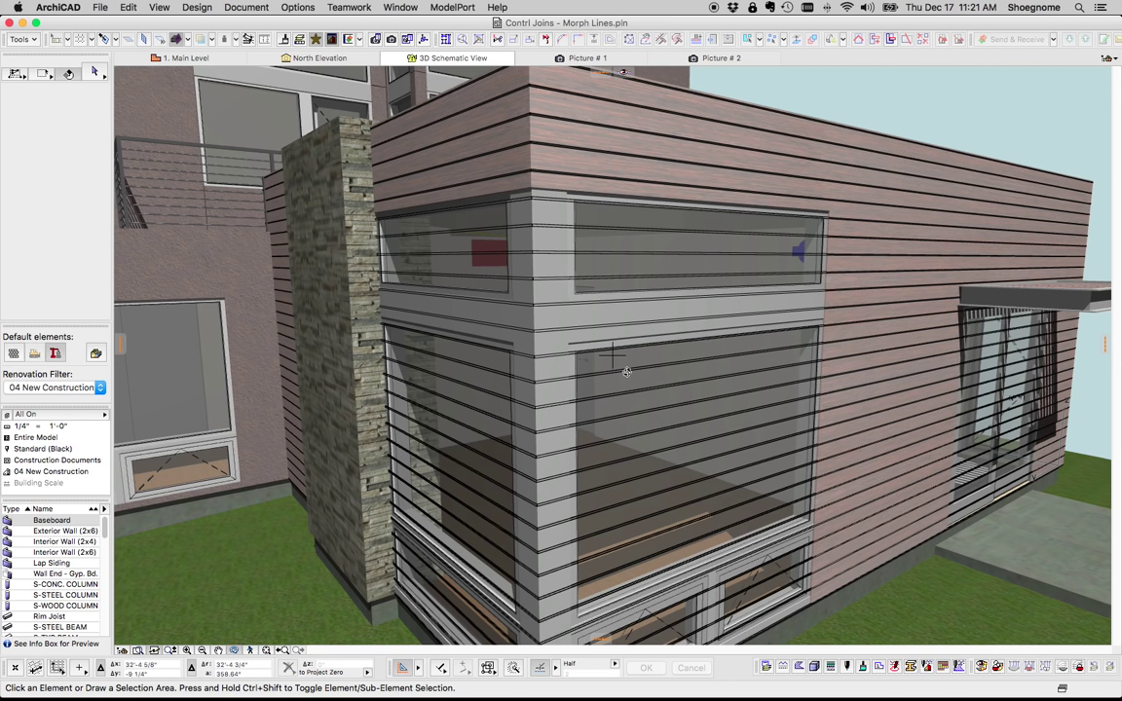
{"action": "left_click_drag", "start_coordinate": [602, 321], "coordinate": [631, 341]}
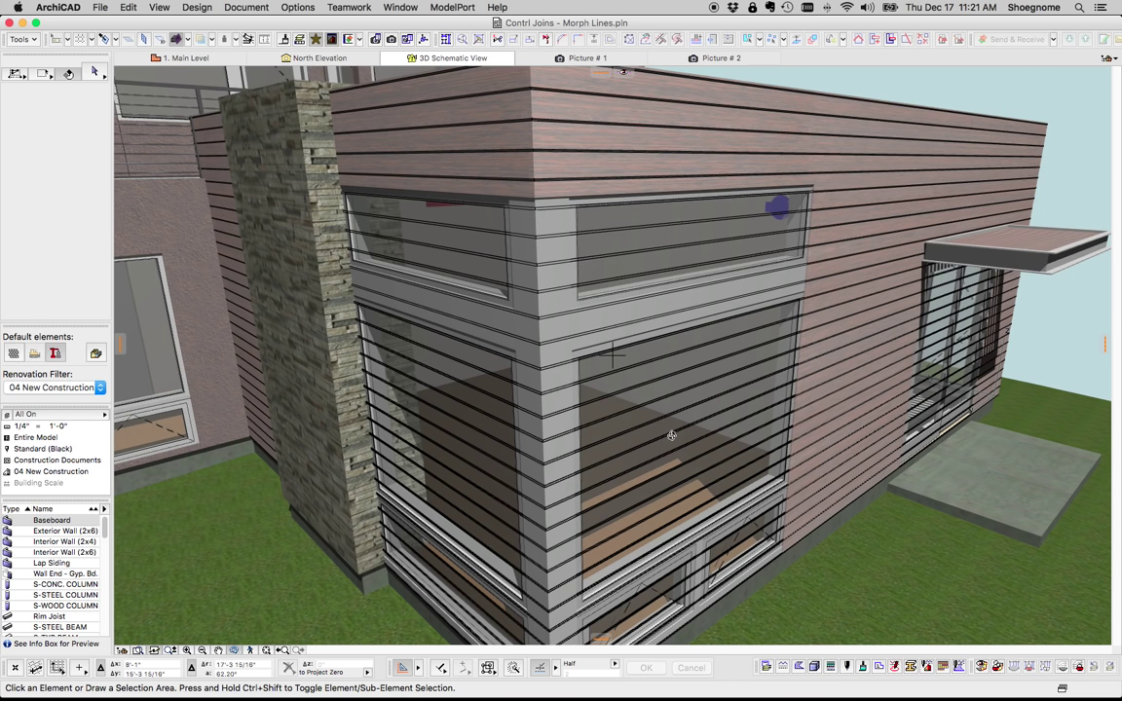
- View the siding beside the stone pier and identify the wall segment above the corner windows by selecting it briefly
{"action": "middle_click_drag", "start_coordinate": [493, 343], "coordinate": [616, 227], "text": "shift"}
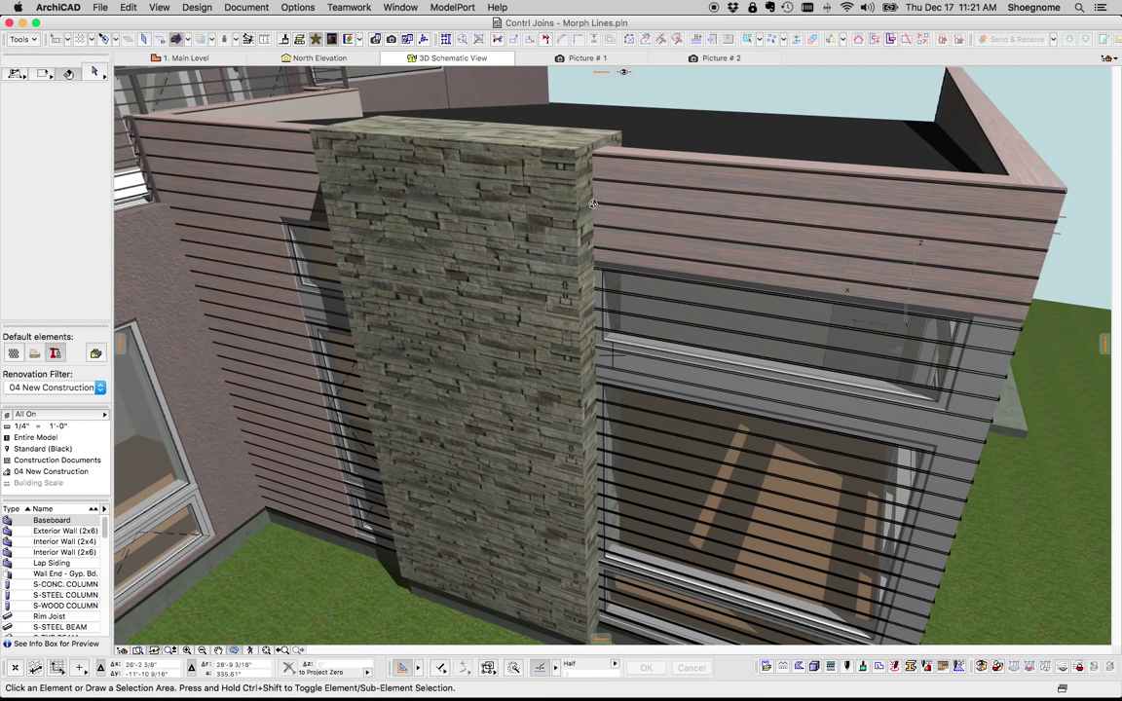
{"action": "left_click", "coordinate": [601, 186]}
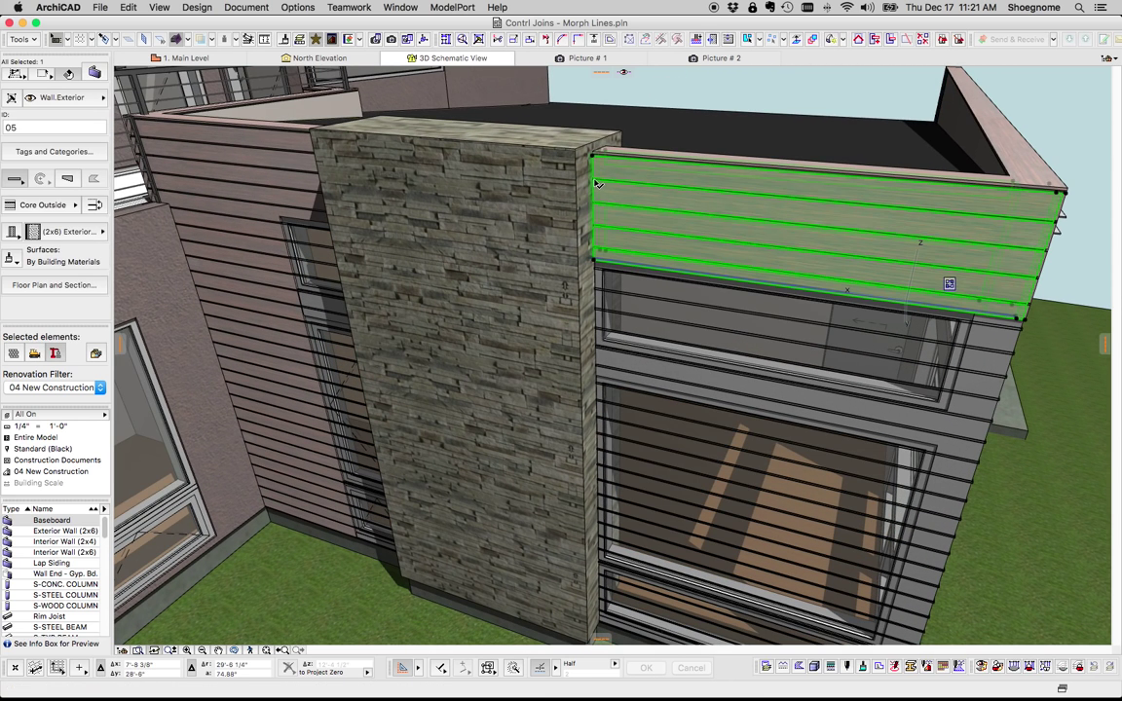
{"action": "key", "text": "Escape"}
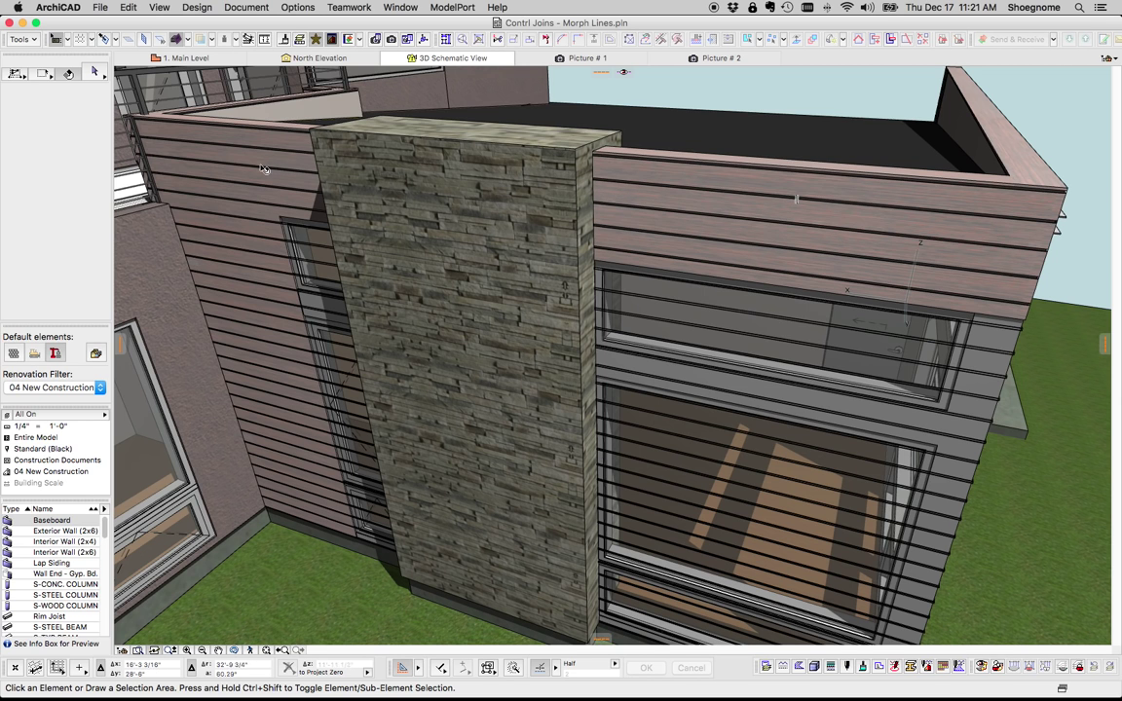
- View the stone-clad wing from outside and examine its sloped roof edge above the stone walls
{"action": "middle_click_drag", "start_coordinate": [399, 250], "coordinate": [652, 330], "text": "shift"}
{"action": "scroll", "coordinate": [448, 379], "scroll_direction": "down", "scroll_amount": 3}
{"action": "scroll", "coordinate": [523, 410], "scroll_direction": "down", "scroll_amount": 3}
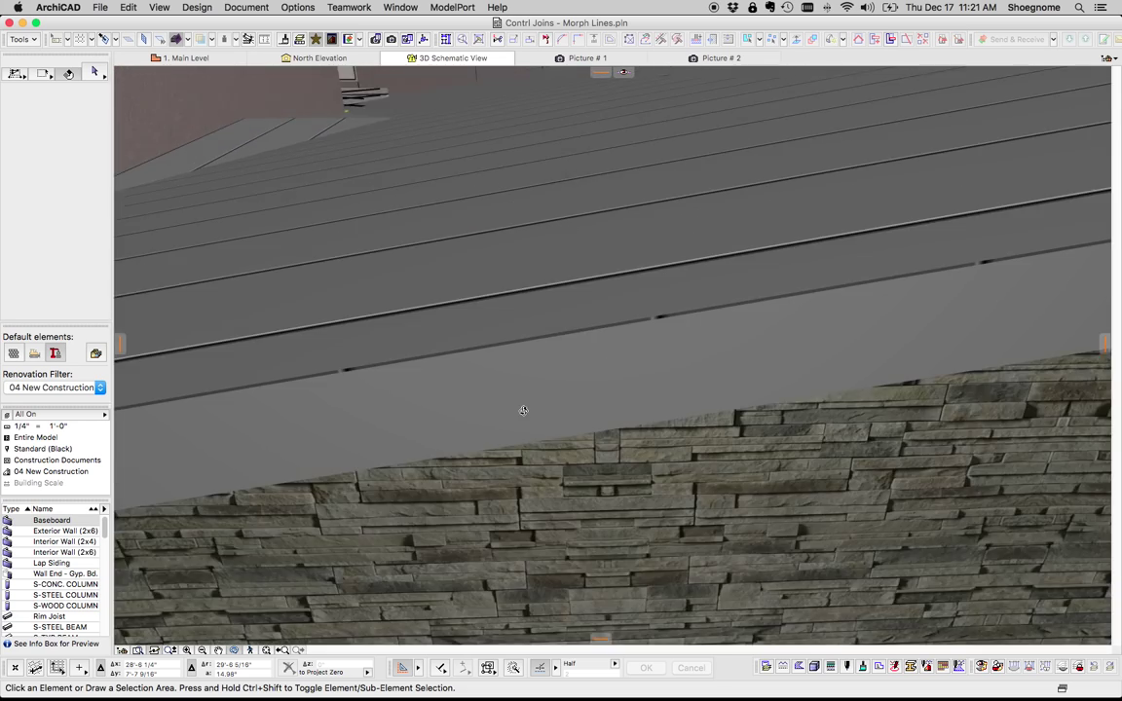
{"action": "middle_click_drag", "start_coordinate": [524, 410], "coordinate": [544, 289], "text": "shift"}
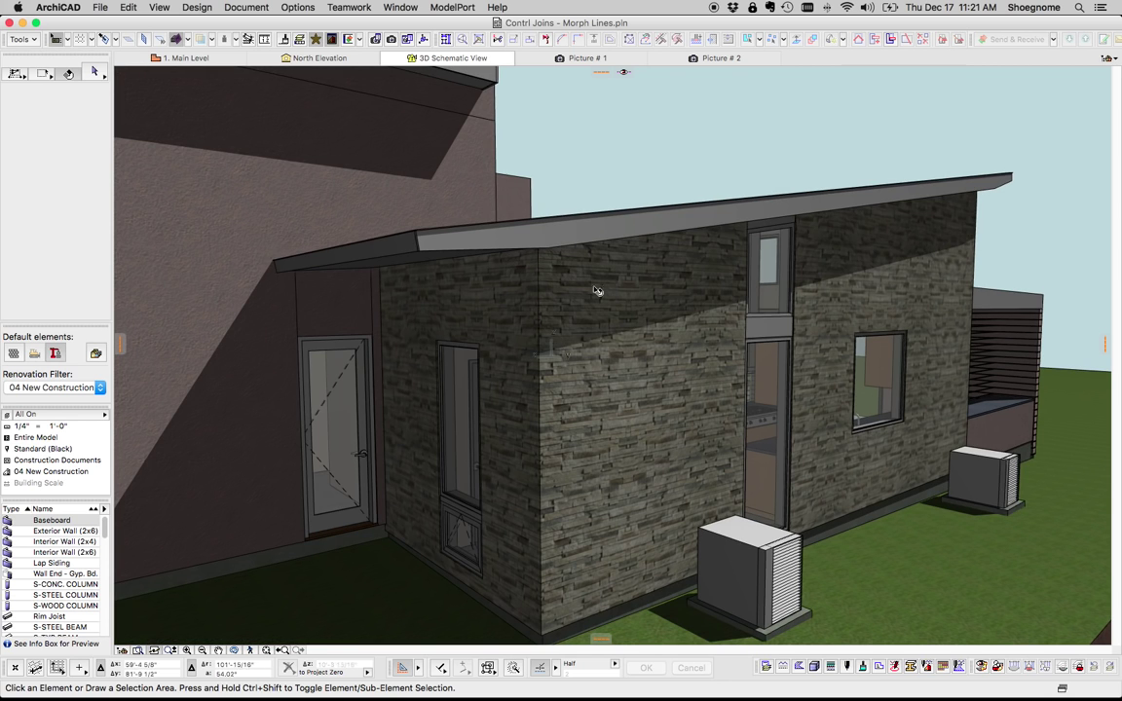
{"action": "left_click", "coordinate": [470, 242]}
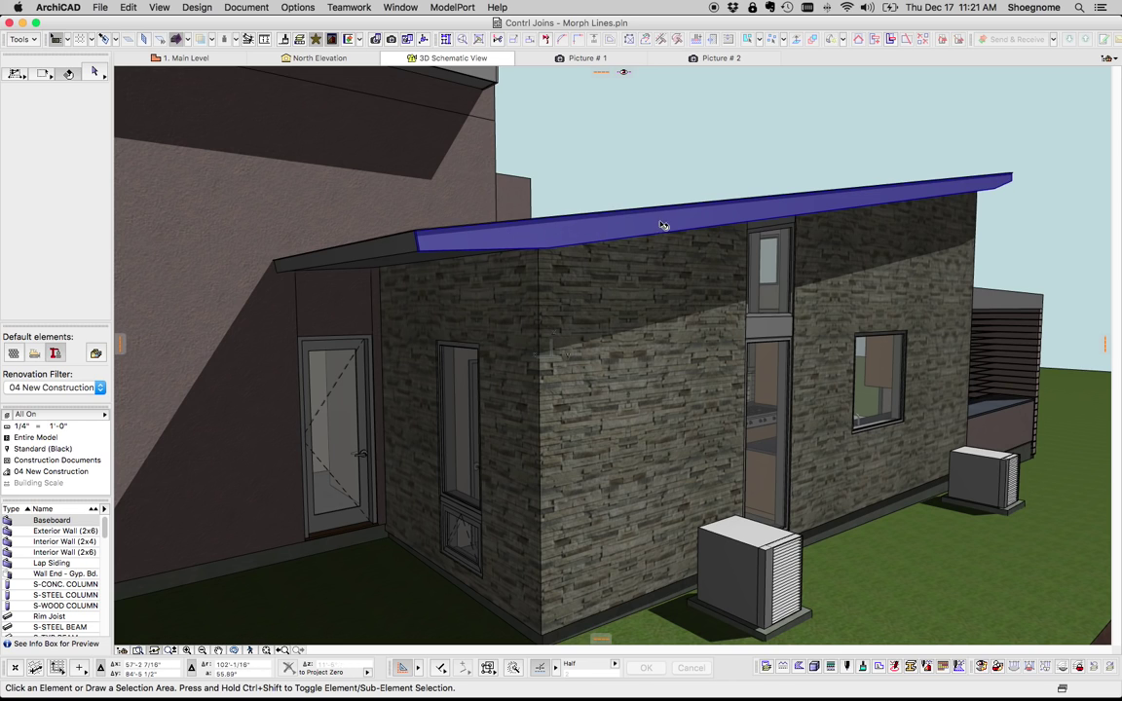
{"action": "left_click", "coordinate": [681, 184]}
- Bring the glazed siding corner and the upper stucco volume back into one overall 3D view
{"action": "middle_click_drag", "start_coordinate": [737, 120], "coordinate": [381, 408], "text": "shift"}
{"action": "scroll", "coordinate": [772, 234], "scroll_direction": "down", "scroll_amount": 3}
{"action": "middle_click_drag", "start_coordinate": [722, 375], "coordinate": [525, 307], "text": "shift"}
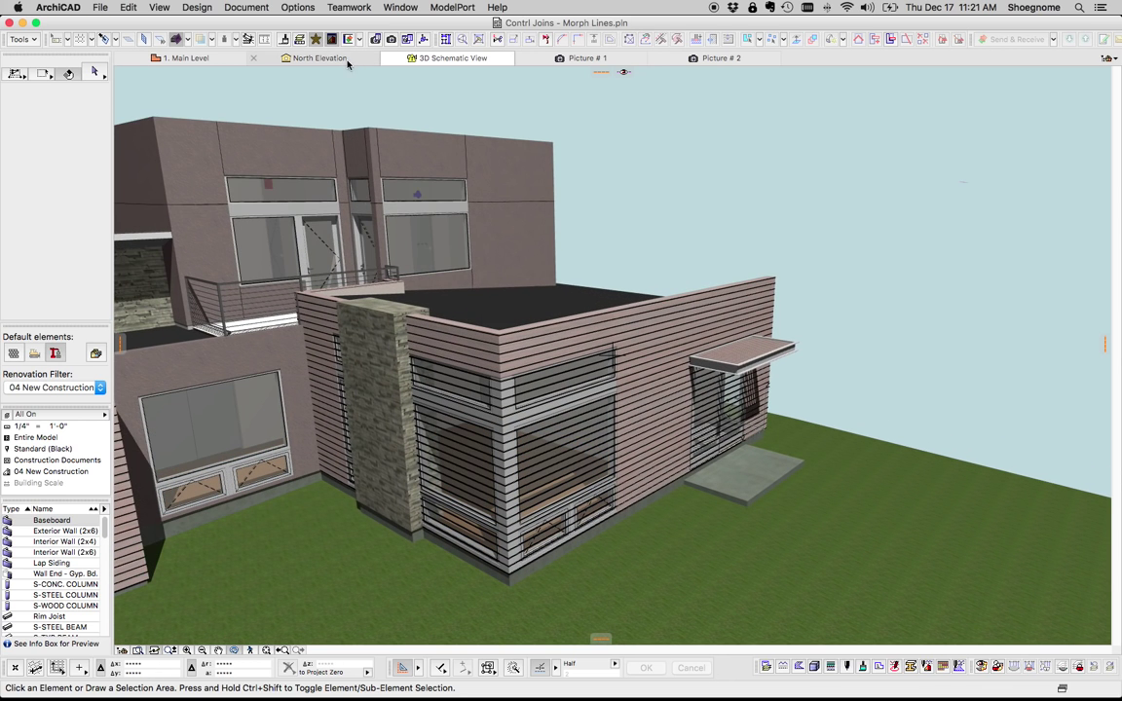
- Open the North Elevation, select the siding line elements briefly to identify them, and switch the layer combination to Elevations
{"action": "left_click", "coordinate": [340, 61]}
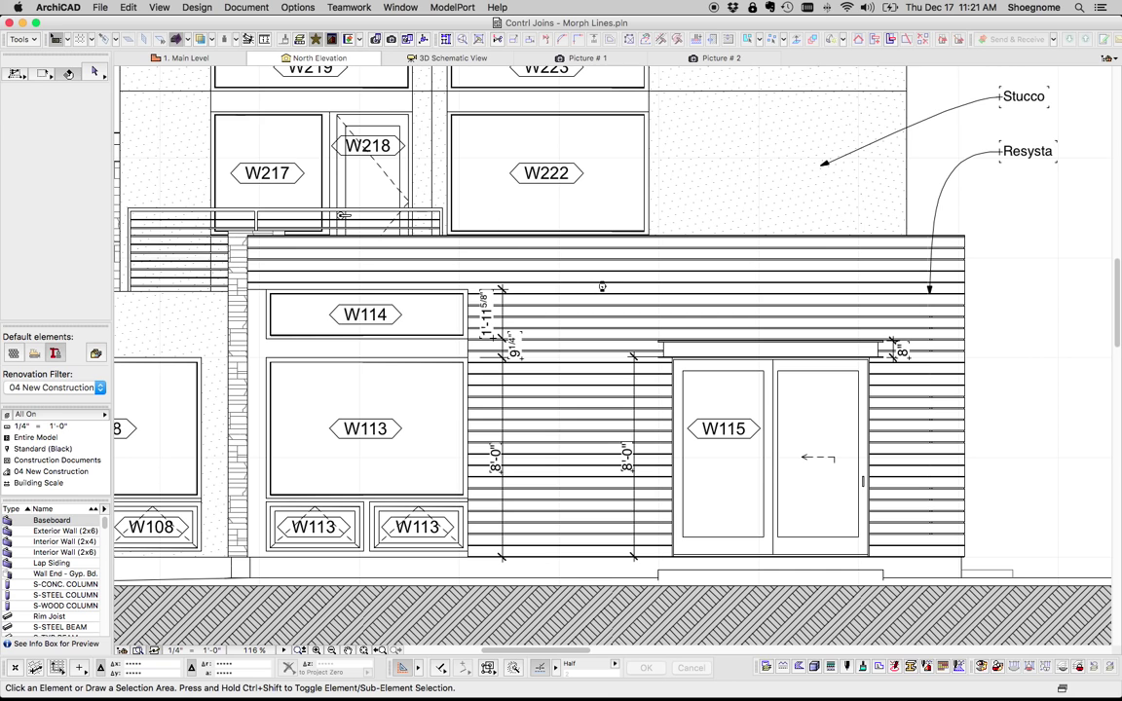
{"action": "left_click", "coordinate": [719, 378]}
{"action": "key", "text": "Escape"}
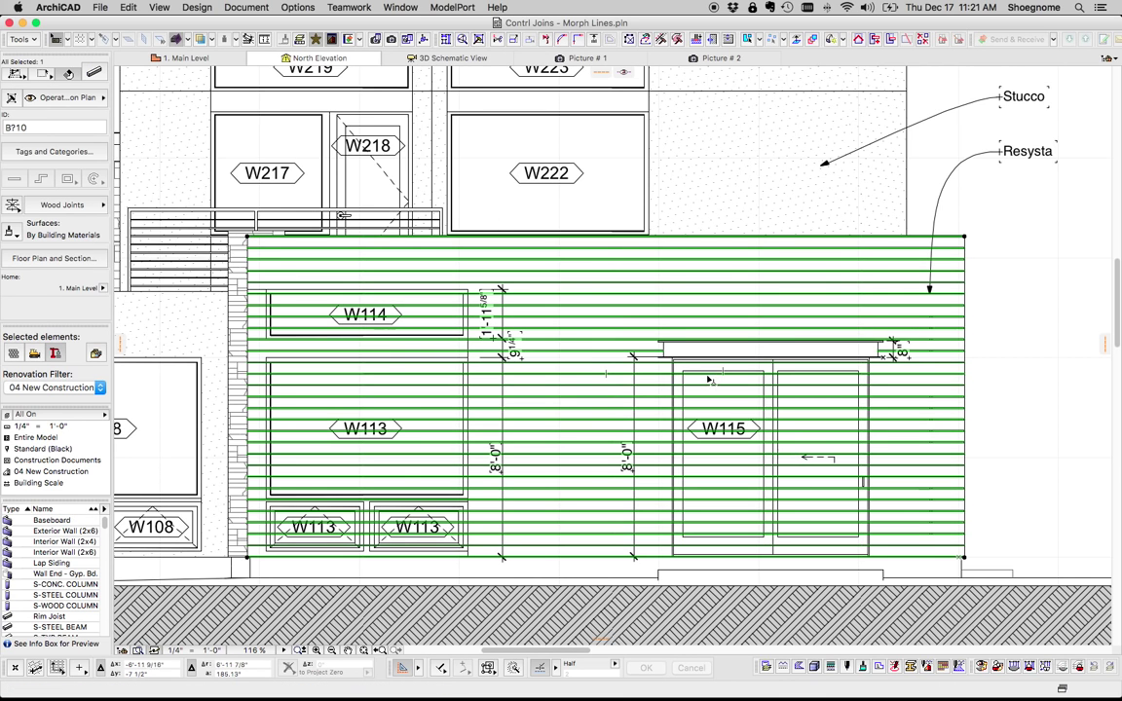
{"action": "left_click", "coordinate": [48, 425]}
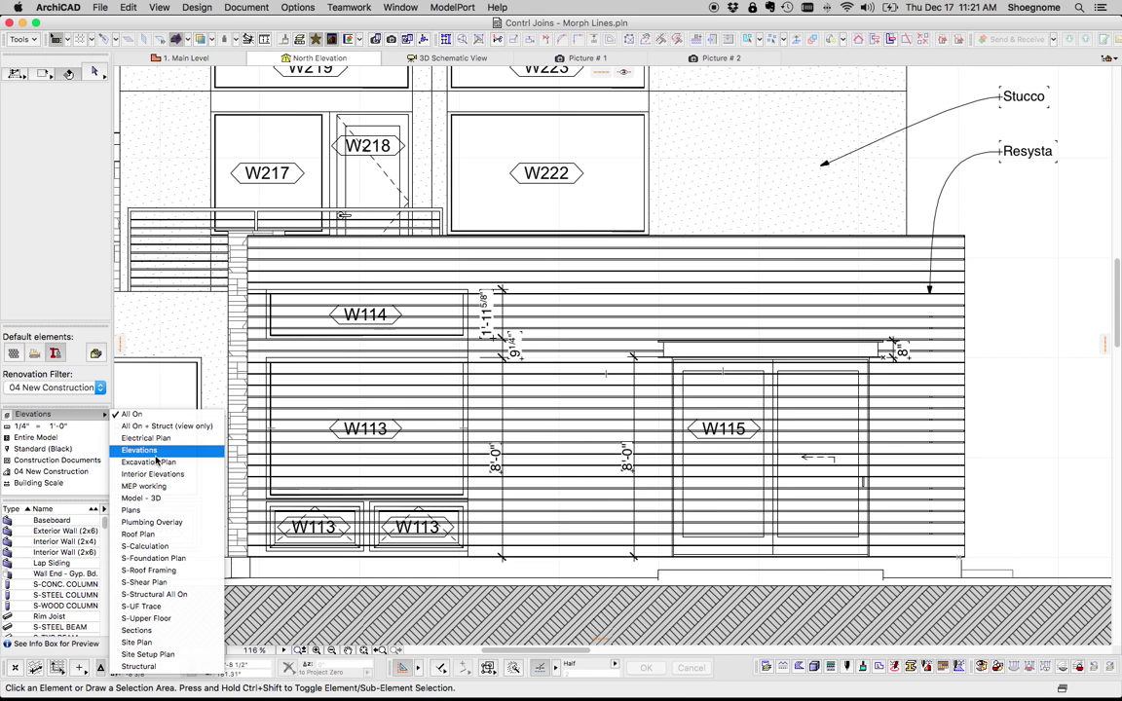
{"action": "left_click", "coordinate": [138, 450]}
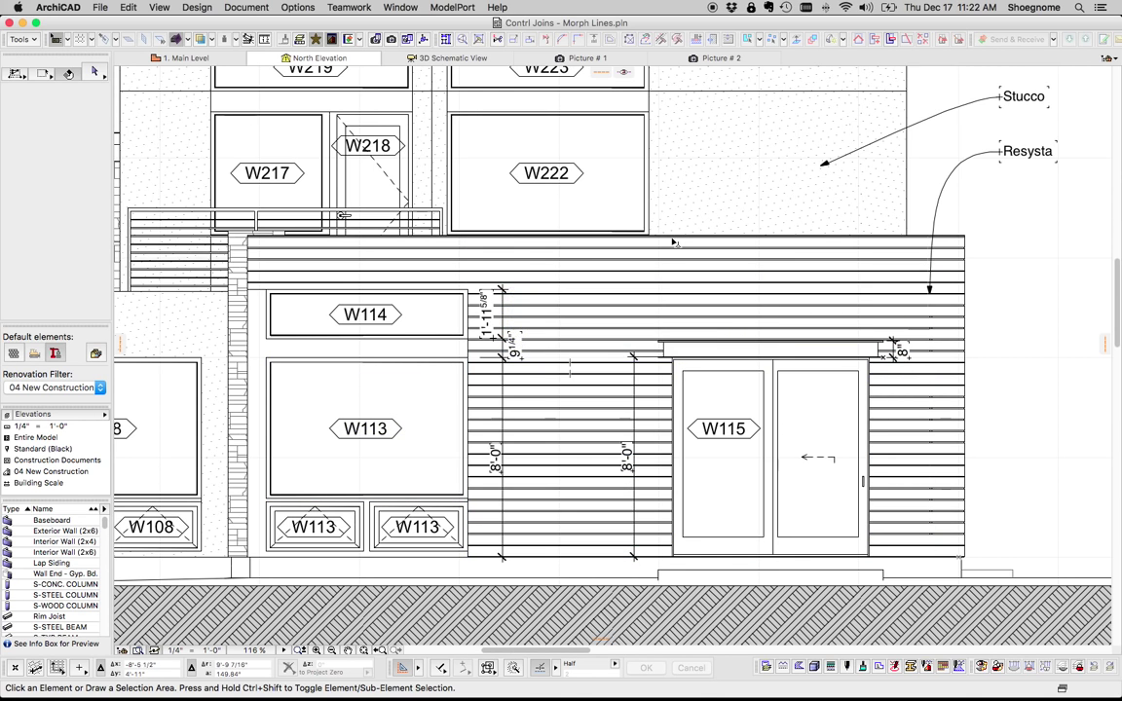
- Examine the horizontal siding lines up close between the corner windows and the wall end beyond door W115
{"action": "scroll", "coordinate": [503, 248], "scroll_direction": "up", "scroll_amount": 5}
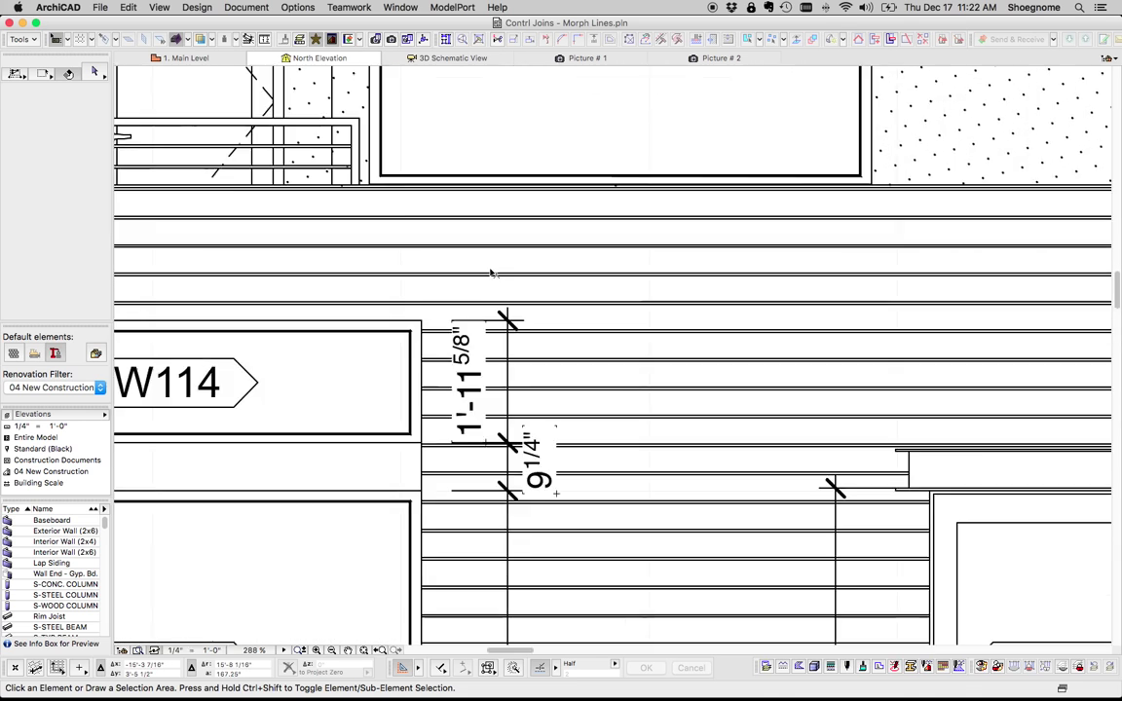
{"action": "middle_click_drag", "start_coordinate": [550, 292], "coordinate": [434, 316]}
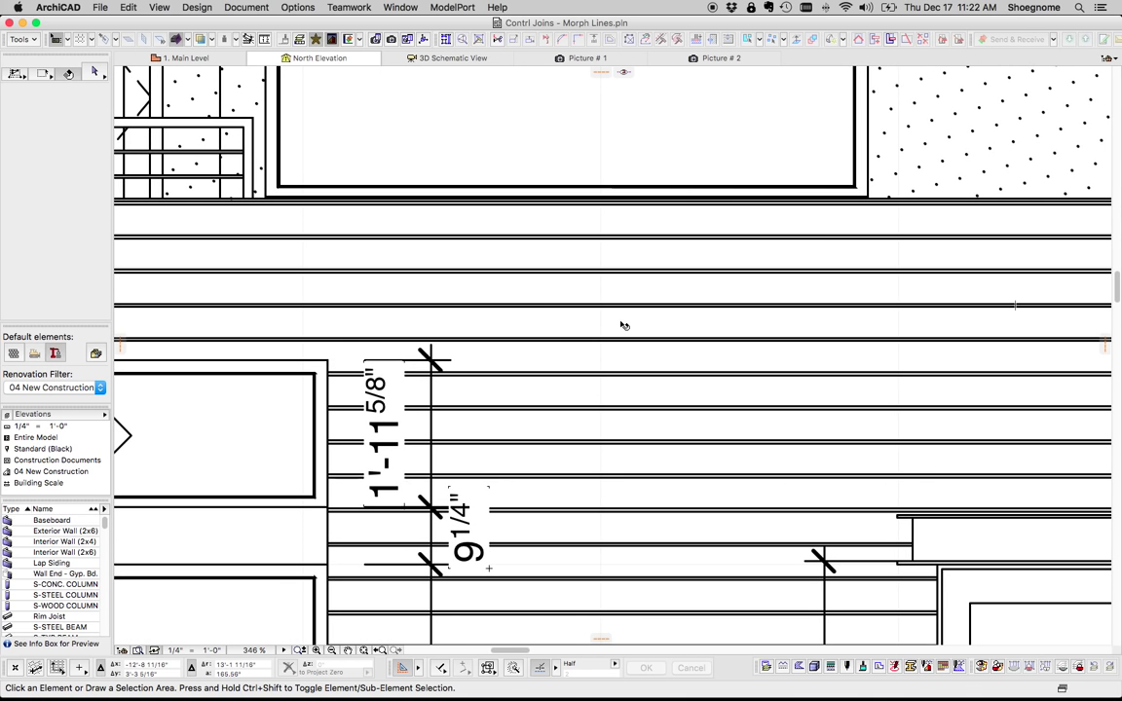
{"action": "scroll", "coordinate": [624, 330], "scroll_direction": "down", "scroll_amount": 3}
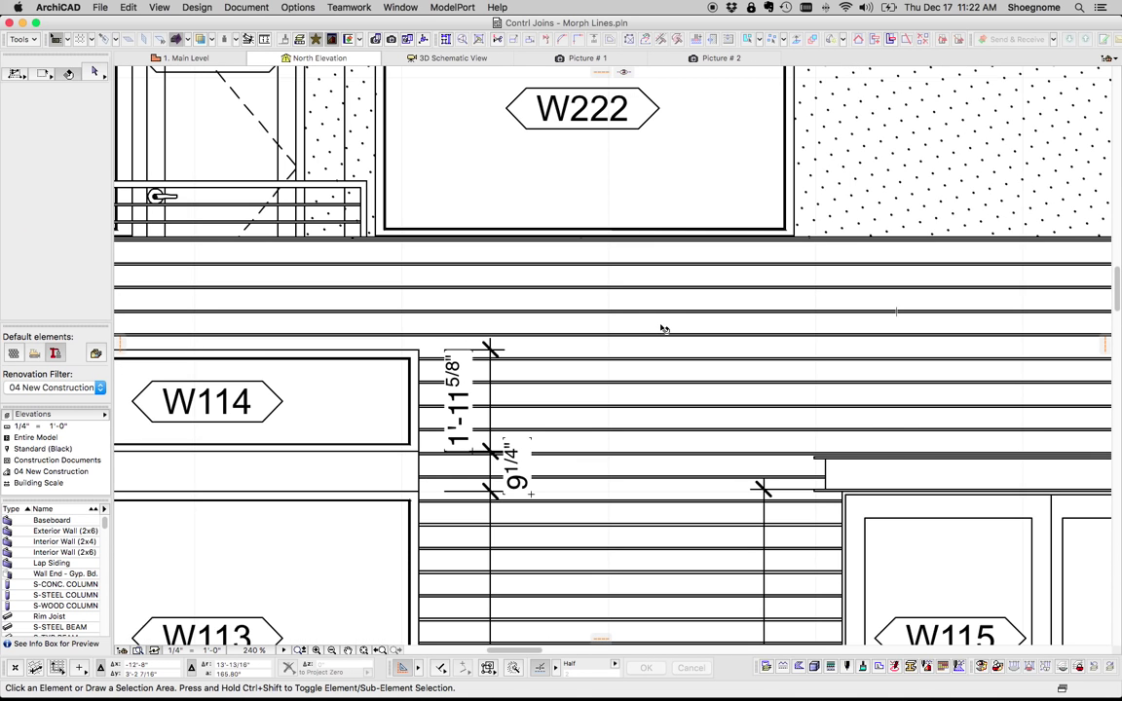
{"action": "middle_click_drag", "start_coordinate": [663, 328], "coordinate": [418, 305]}
{"action": "scroll", "coordinate": [419, 305], "scroll_direction": "right", "scroll_amount": 5}
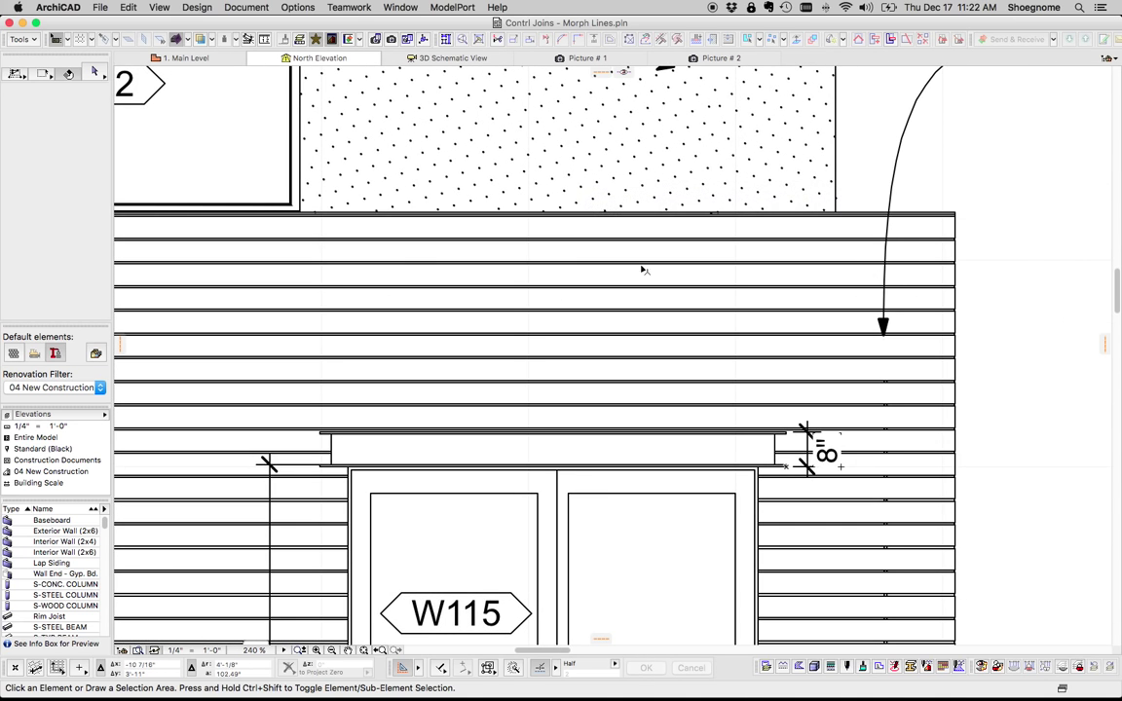
{"action": "scroll", "coordinate": [423, 313], "scroll_direction": "down", "scroll_amount": 2}
{"action": "middle_click_drag", "start_coordinate": [359, 311], "coordinate": [629, 307]}
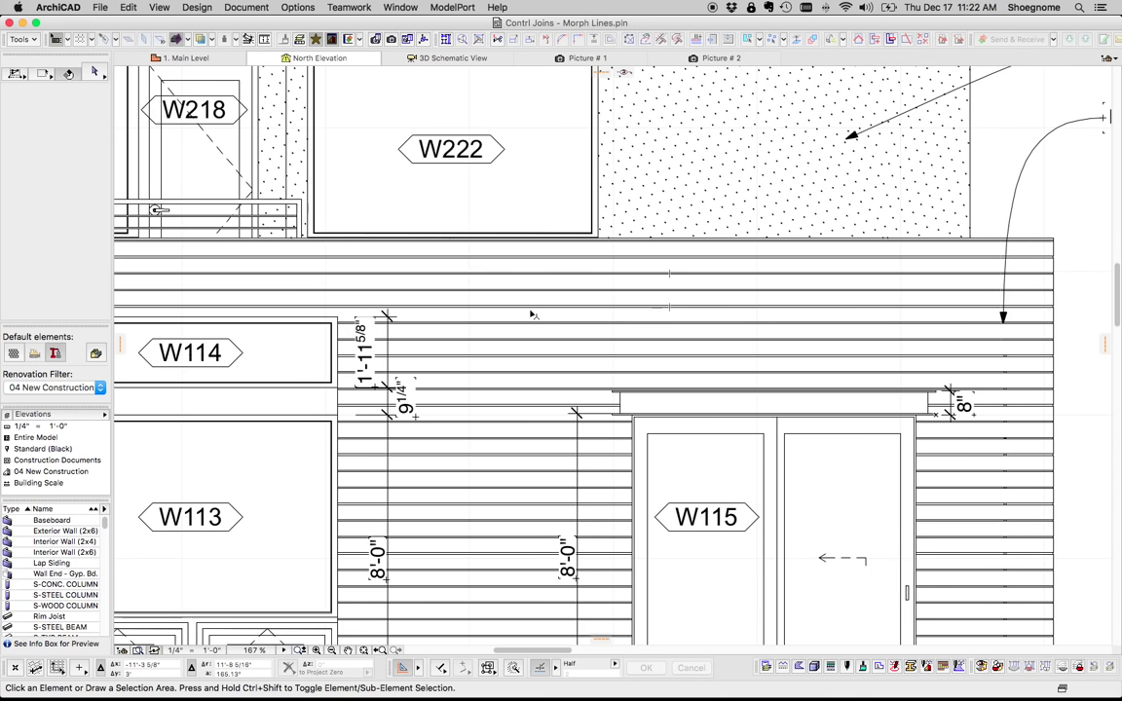
- Try uncut line pen 4 on the siding wall around door W115, undo the change and clear the selection
{"action": "left_click", "coordinate": [584, 255]}
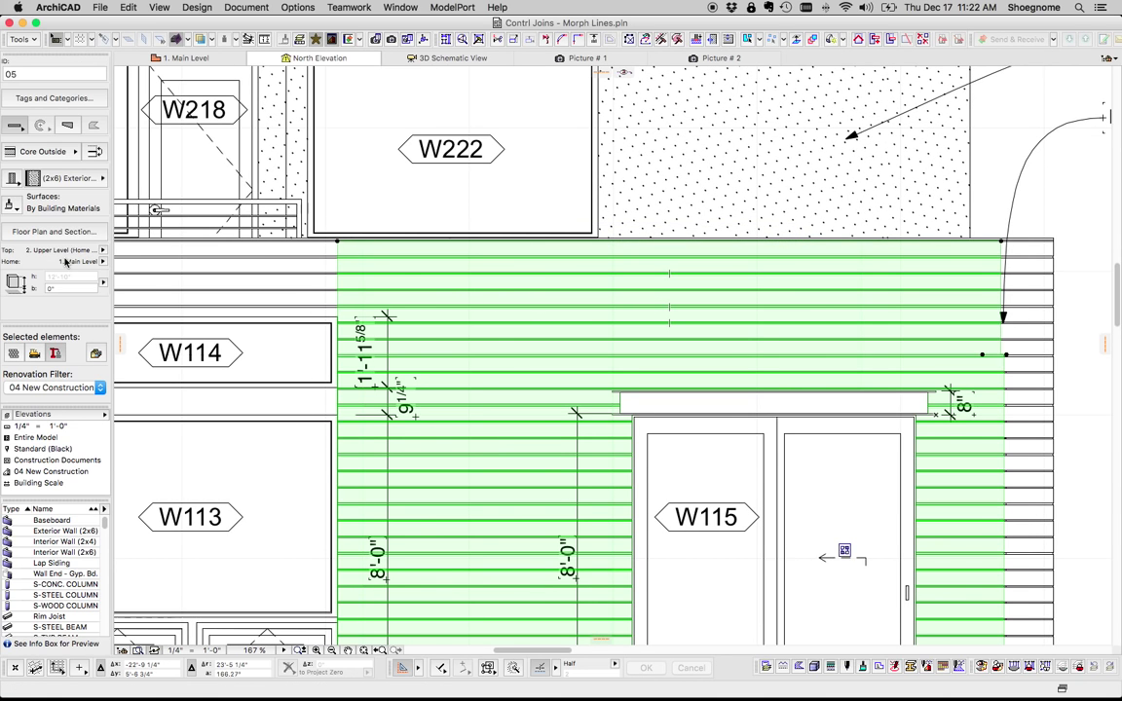
{"action": "scroll", "coordinate": [61, 225], "scroll_direction": "down", "scroll_amount": 3}
{"action": "left_click", "coordinate": [60, 231]}
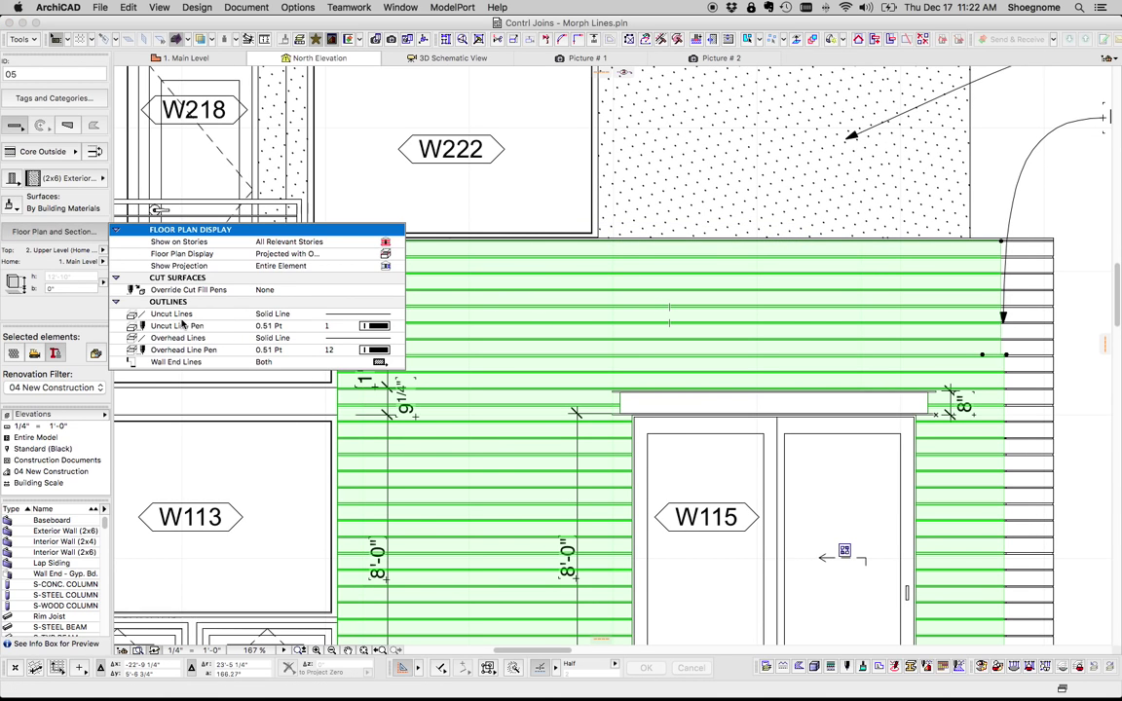
{"action": "left_click", "coordinate": [397, 327]}
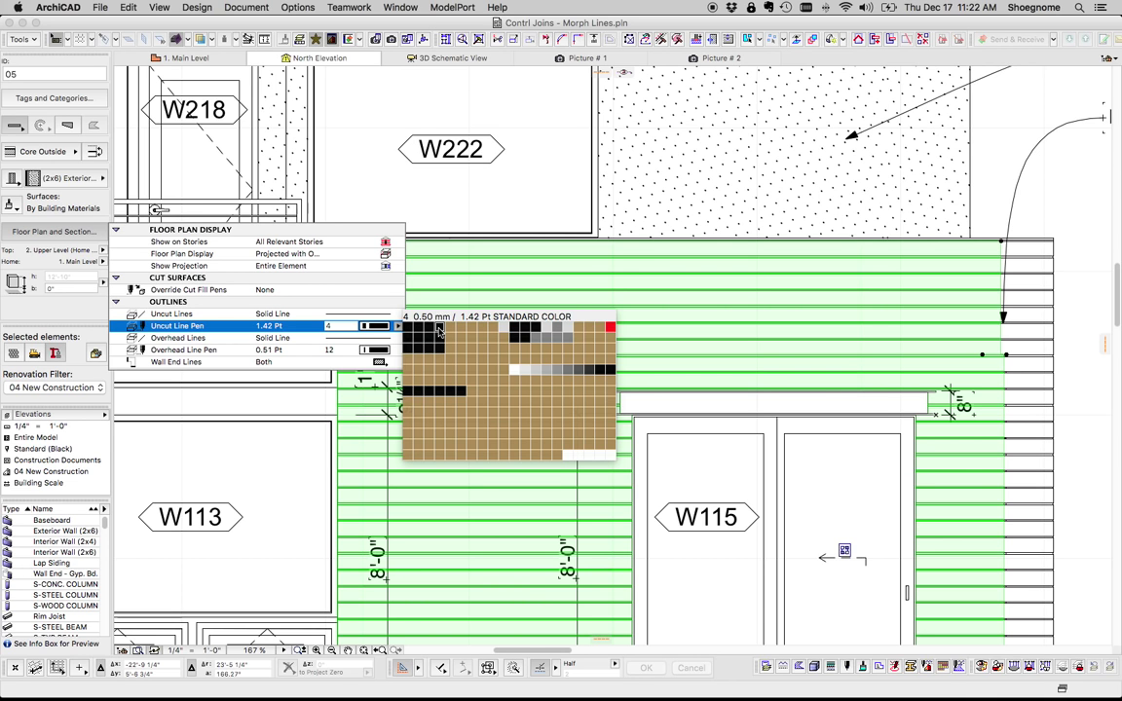
{"action": "left_click", "coordinate": [439, 332]}
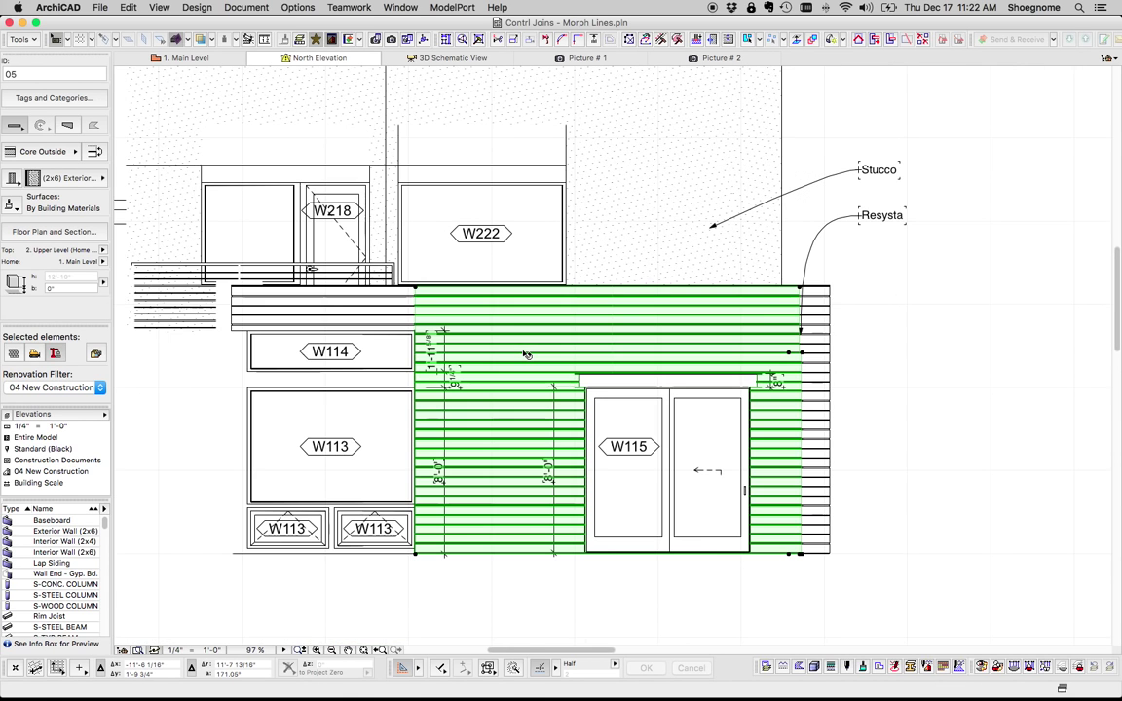
{"action": "scroll", "coordinate": [527, 351], "scroll_direction": "down", "scroll_amount": 3}
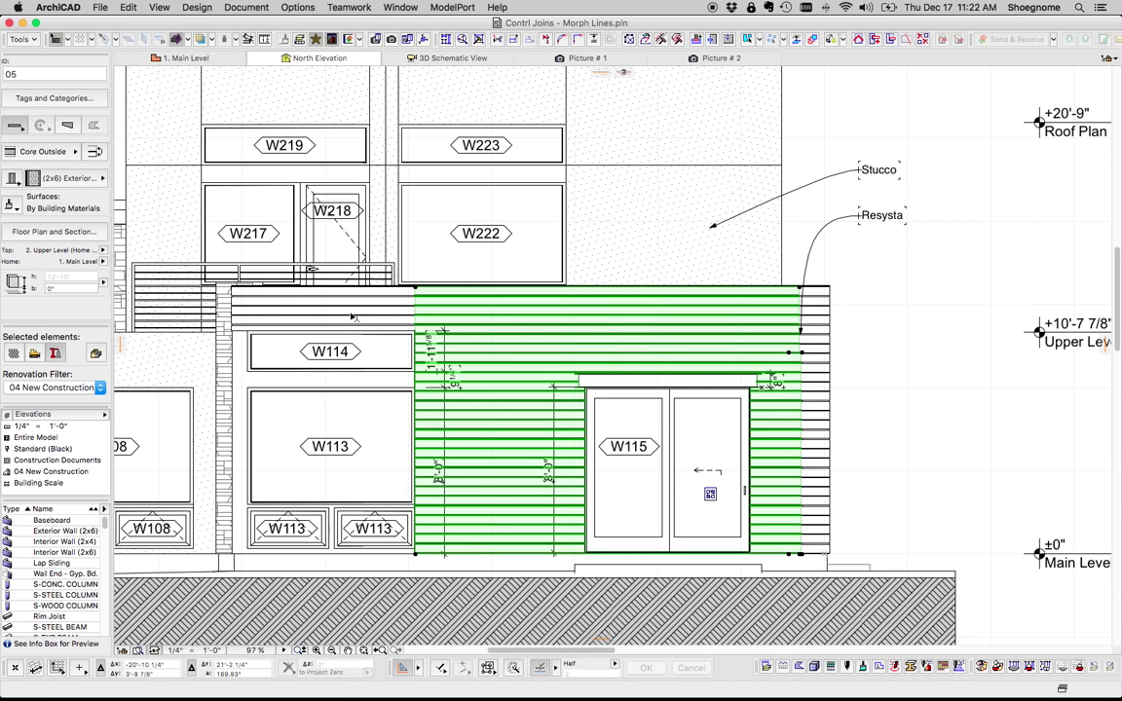
{"action": "key", "text": "super+z"}
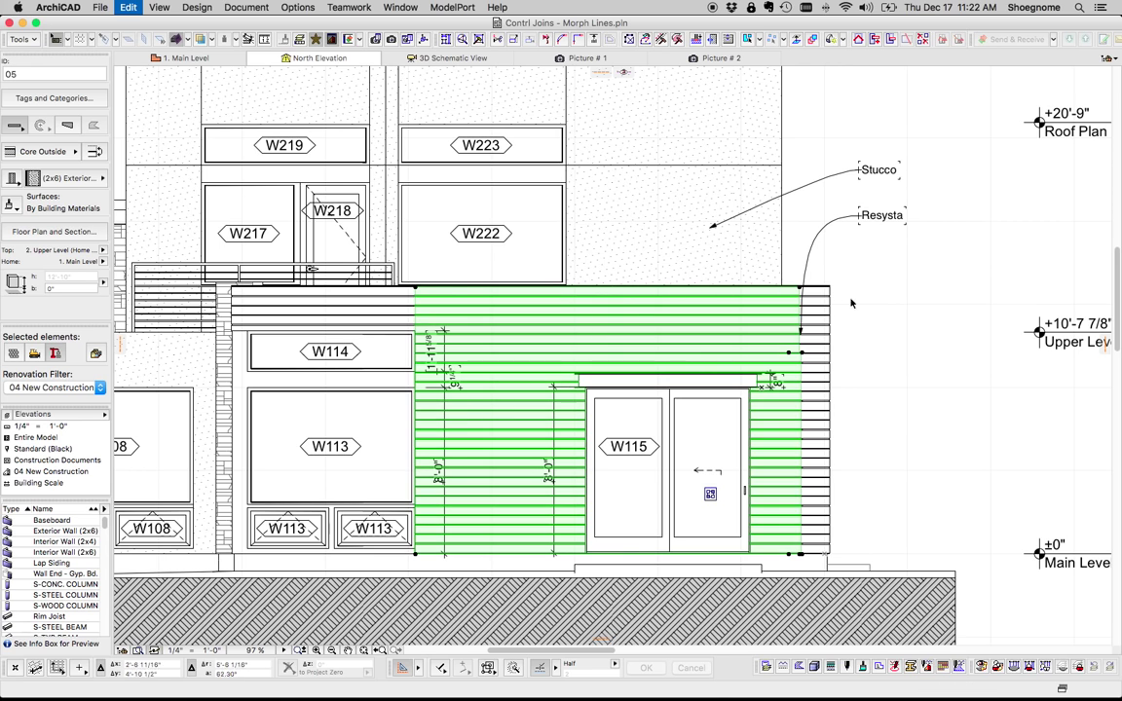
{"action": "left_click", "coordinate": [876, 309]}
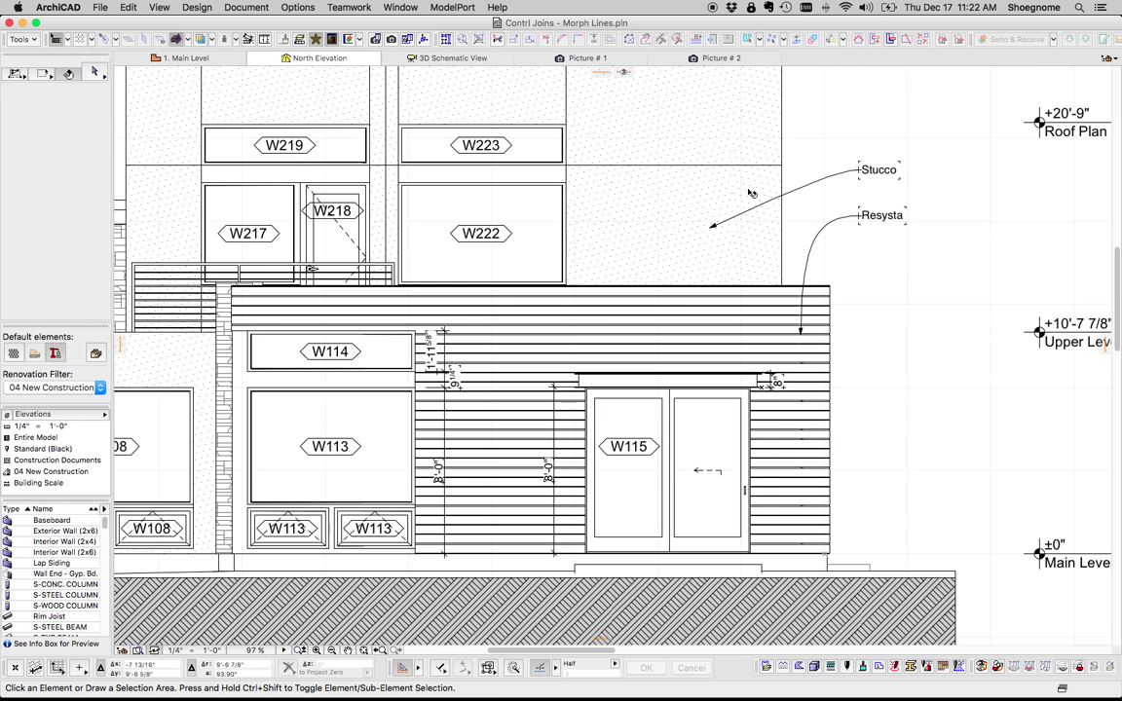
- In the elevation's settings, set the viewpoint sun settings to Custom and turn on sun shadow
{"action": "scroll", "coordinate": [824, 190], "scroll_direction": "down", "scroll_amount": 5}
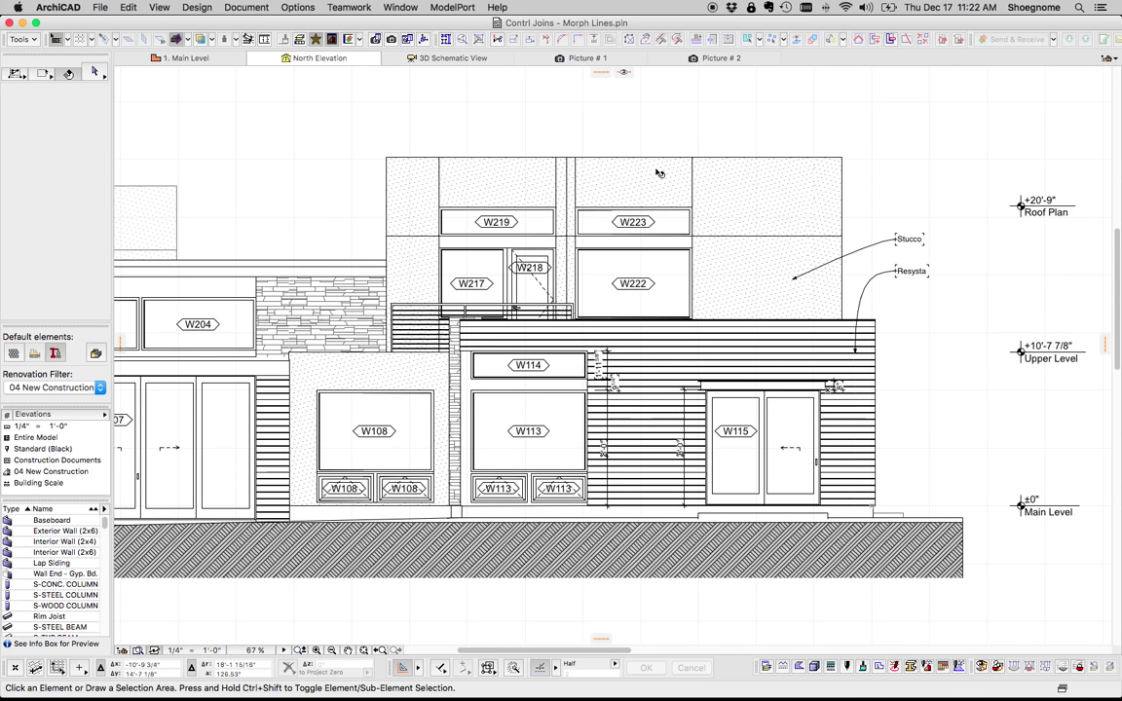
{"action": "right_click", "coordinate": [613, 120]}
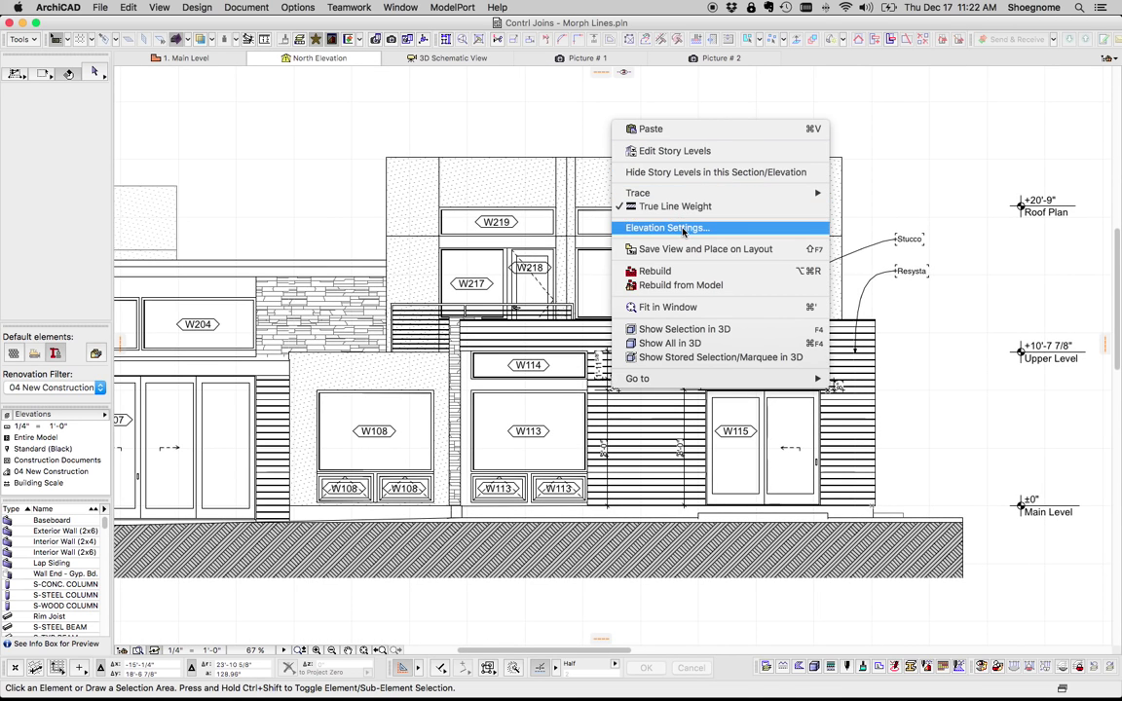
{"action": "left_click", "coordinate": [683, 228]}
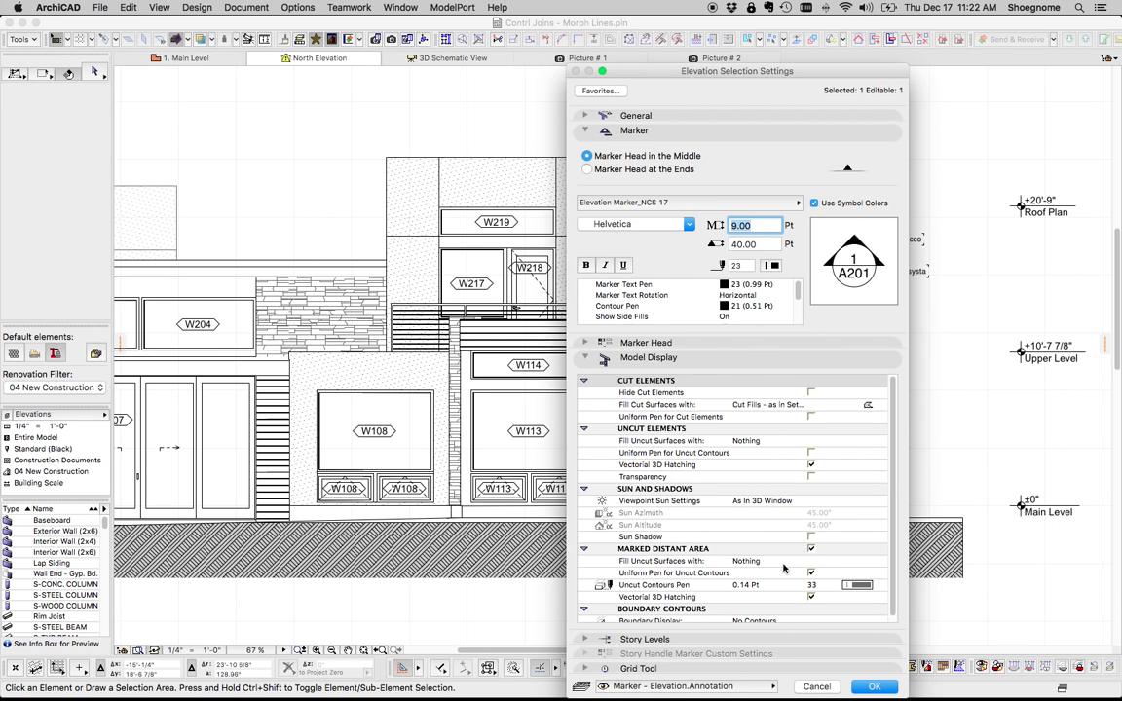
{"action": "left_click", "coordinate": [767, 501]}
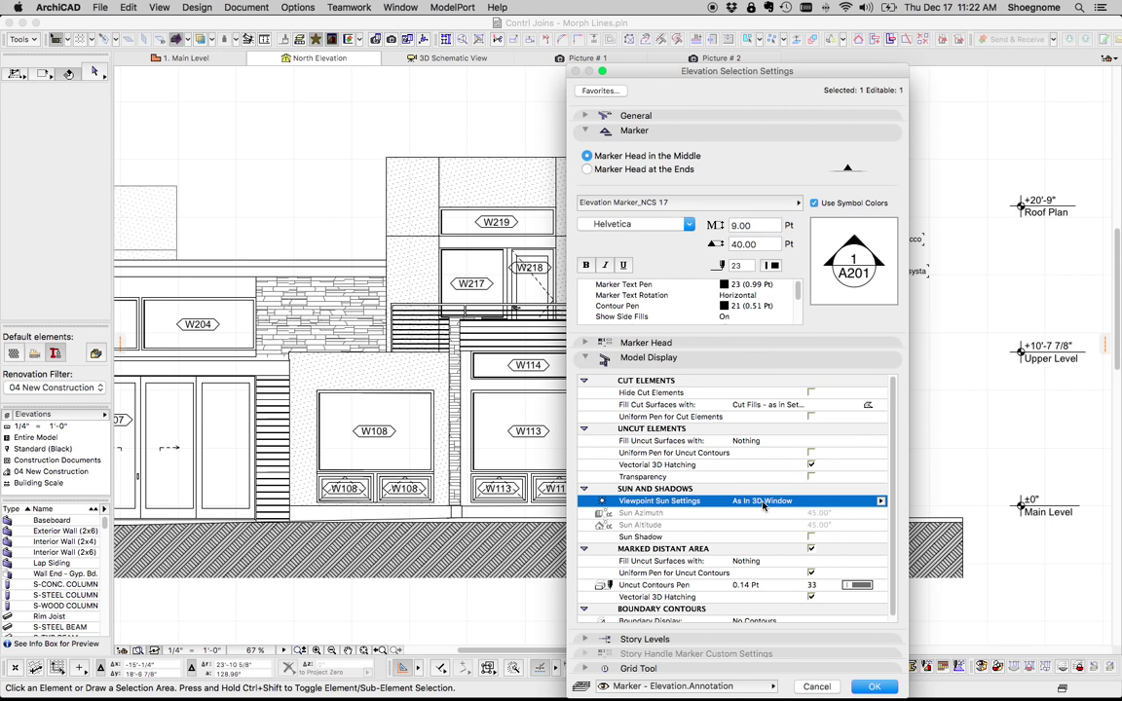
{"action": "left_click", "coordinate": [880, 501]}
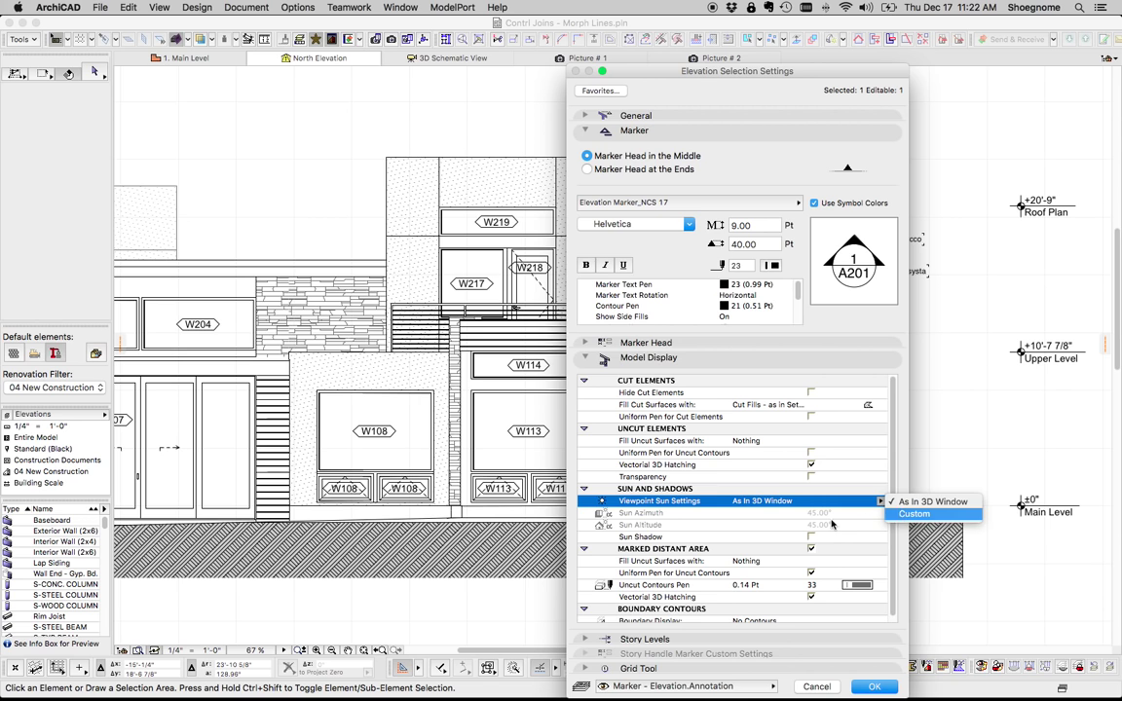
{"action": "key", "text": "Return"}
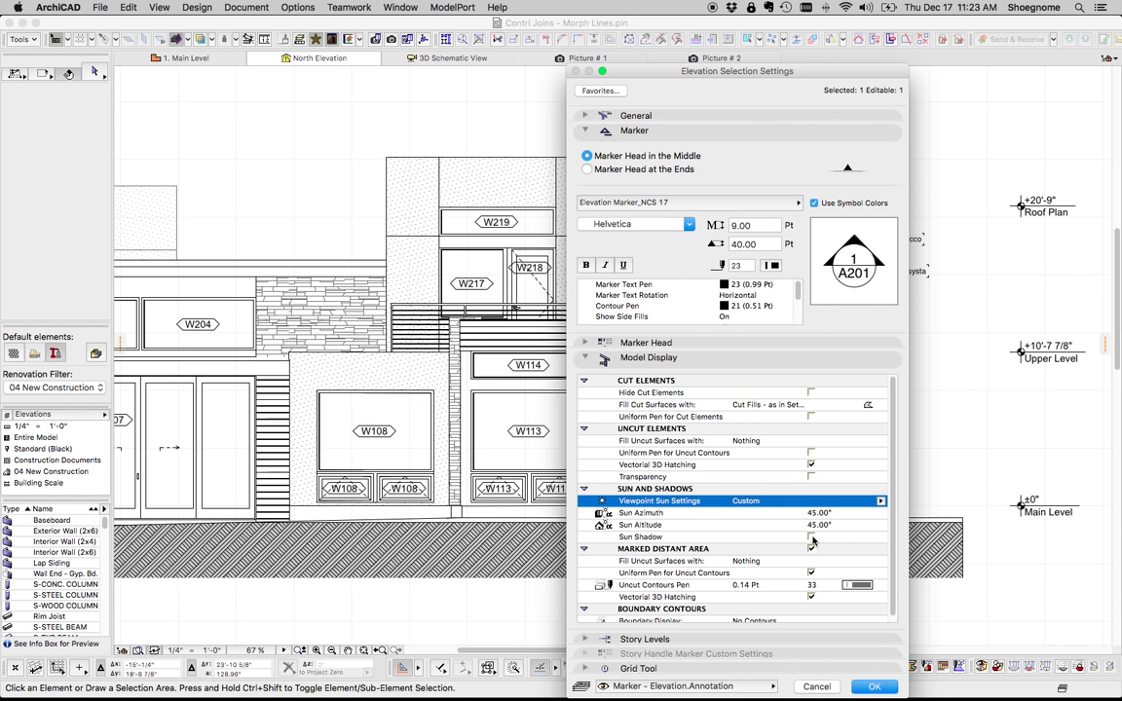
{"action": "left_click", "coordinate": [812, 536]}
{"action": "key", "text": "Return"}
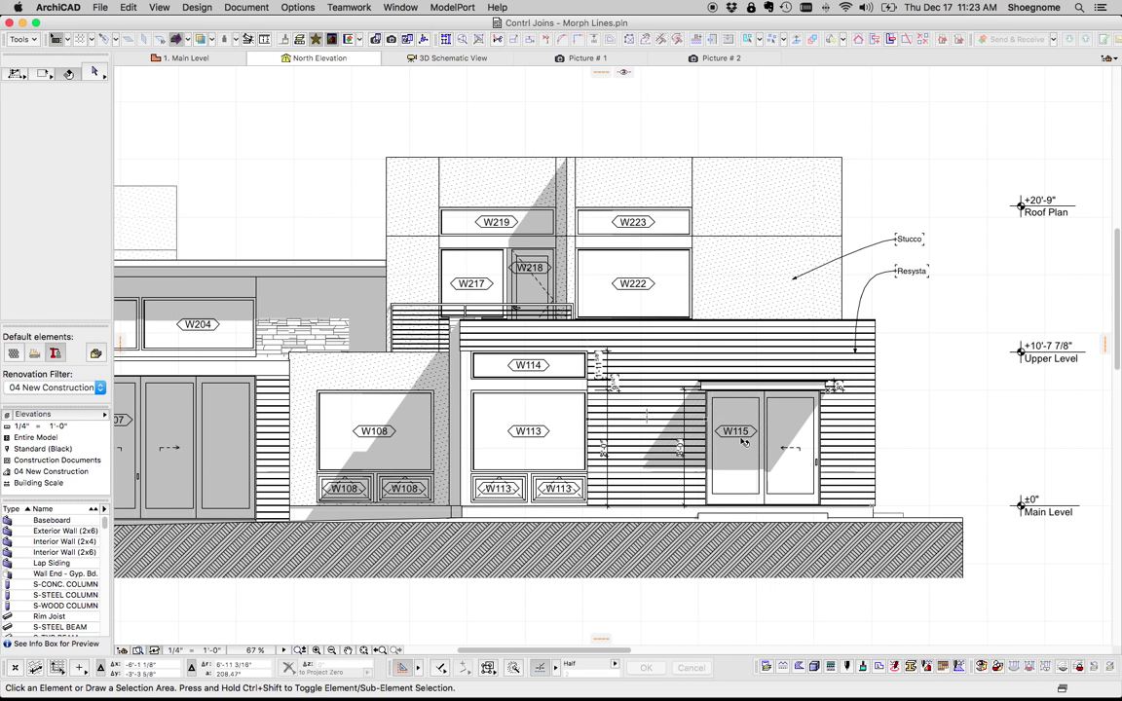
- Examine the shadows and siding lines across the elevation, and switch to the Control Joints - BMats project
{"action": "scroll", "coordinate": [619, 362], "scroll_direction": "up", "scroll_amount": 2}
{"action": "scroll", "coordinate": [619, 359], "scroll_direction": "up", "scroll_amount": 8}
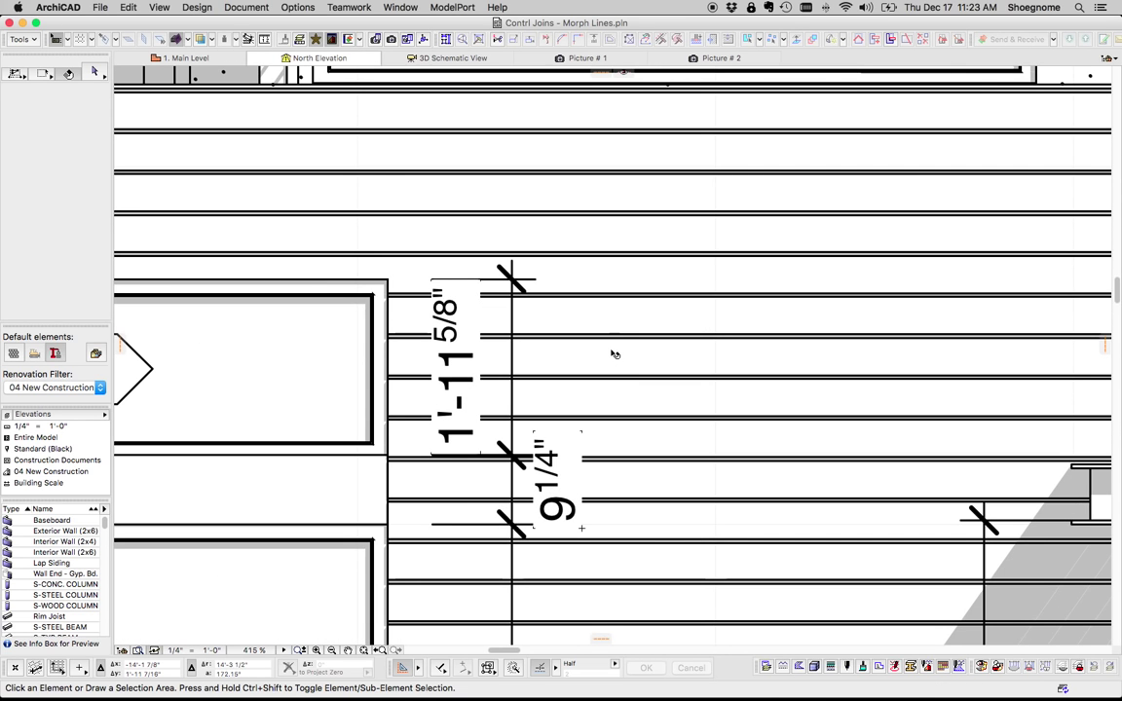
{"action": "scroll", "coordinate": [650, 370], "scroll_direction": "down", "scroll_amount": 8}
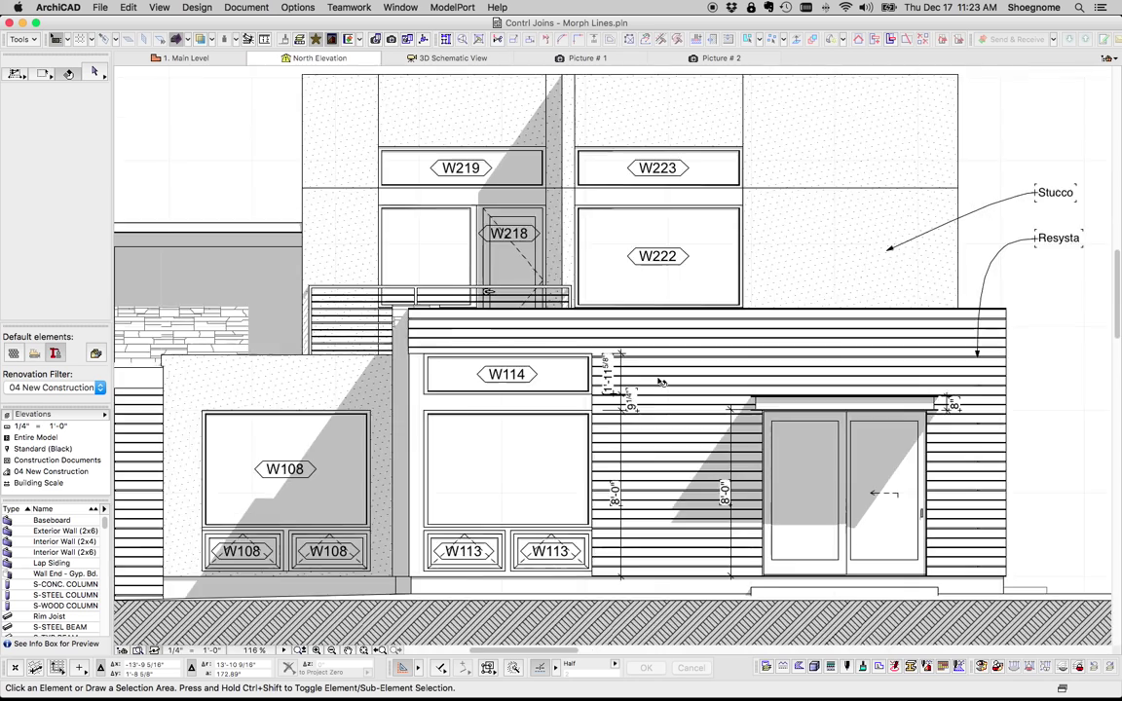
{"action": "scroll", "coordinate": [729, 371], "scroll_direction": "down", "scroll_amount": 1}
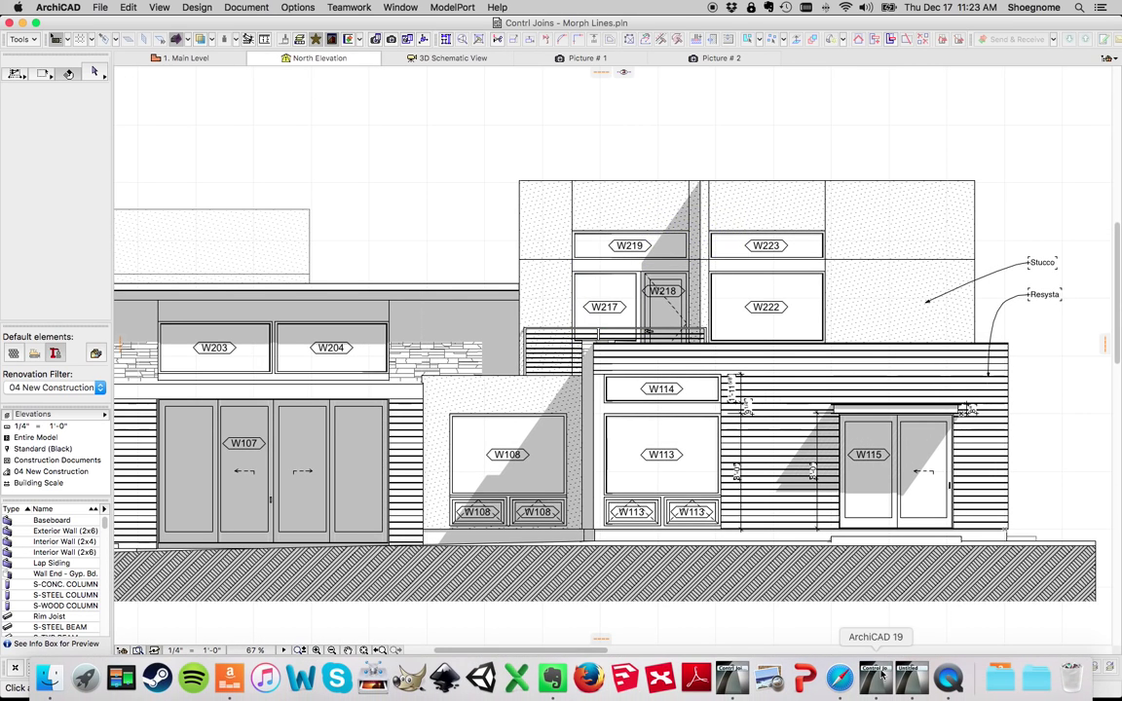
{"action": "left_click", "coordinate": [878, 674]}
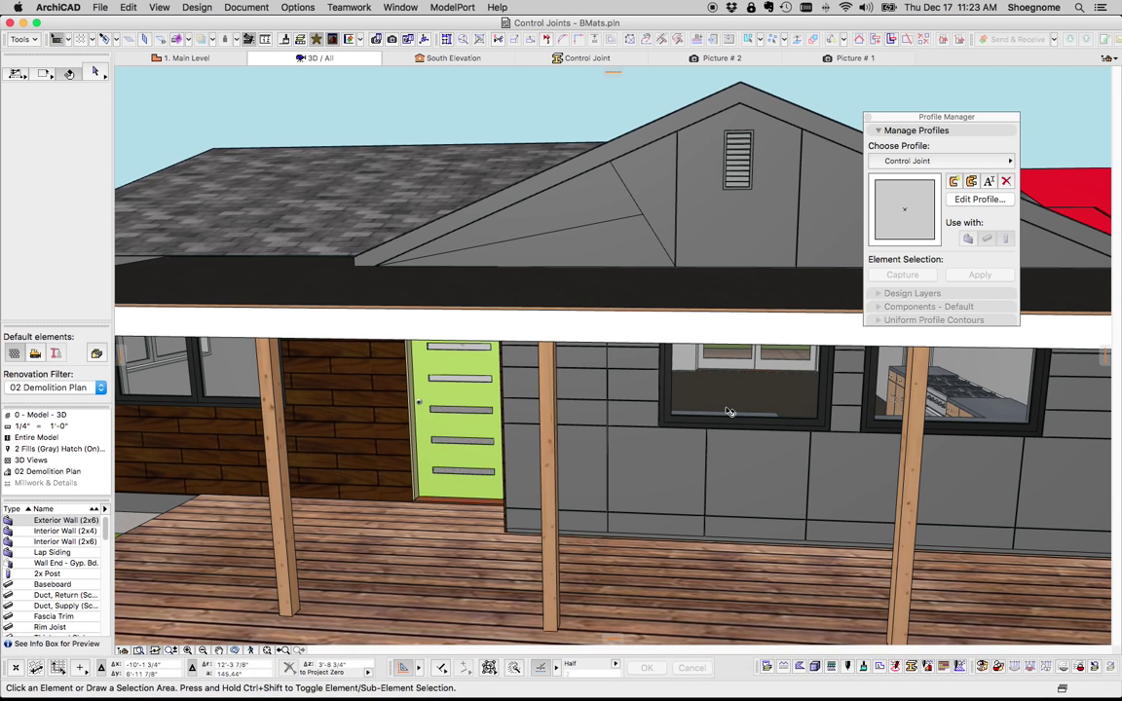